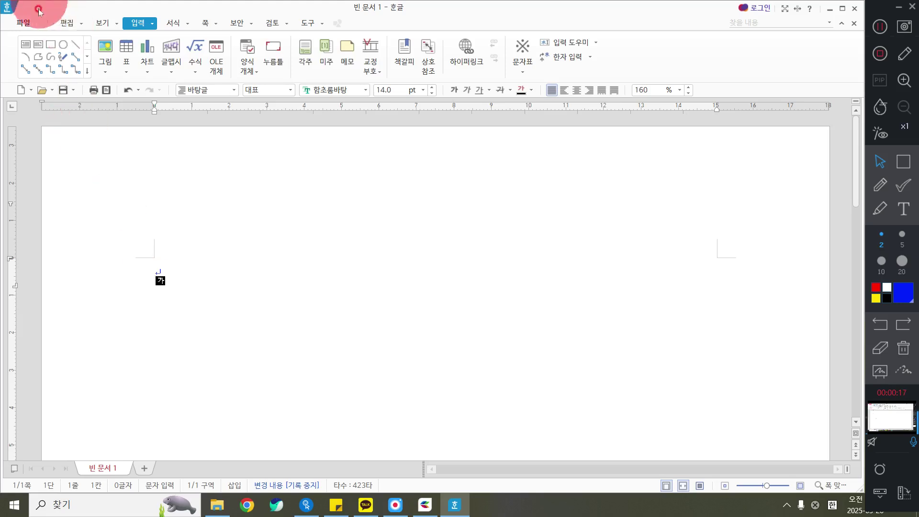
Open the recent document 공지-글꼴바꾸기전.hwp and look through its plain text and the annotated formatting example
click(24, 23)
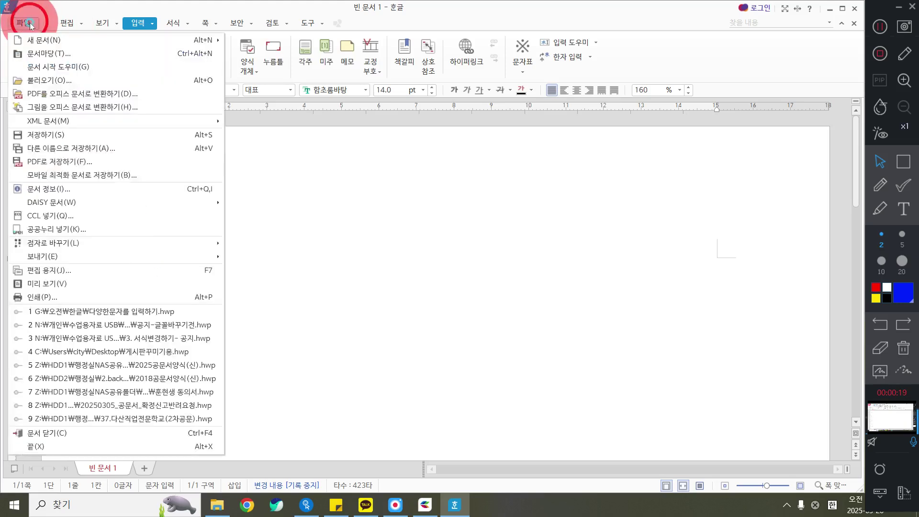
click(131, 326)
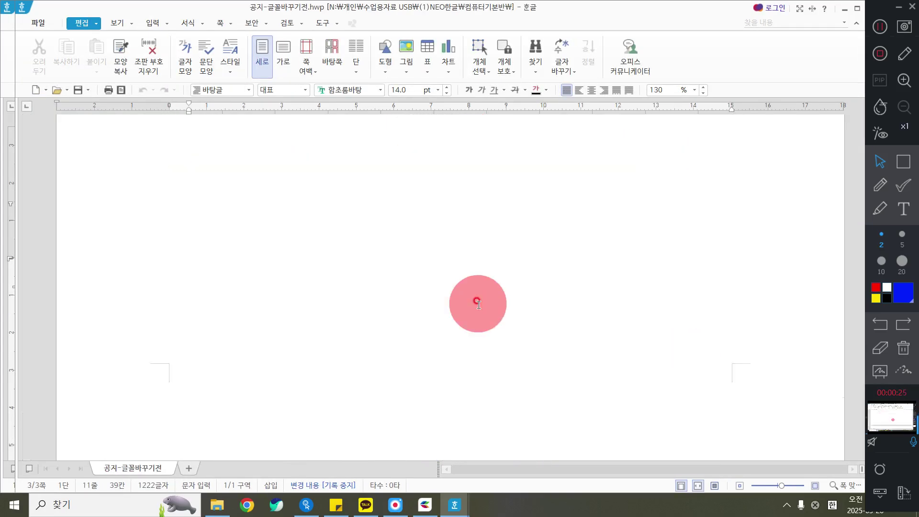
scroll(455, 312, down, 3)
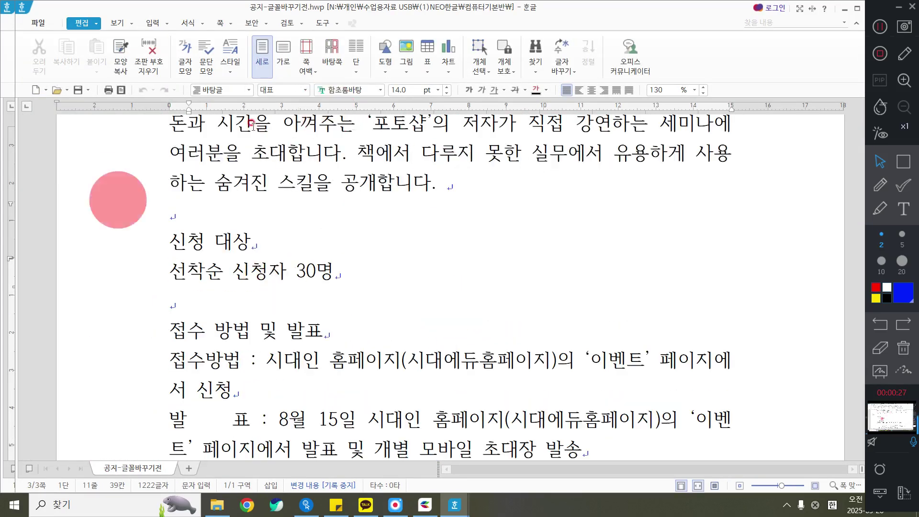
scroll(392, 221, down, 5)
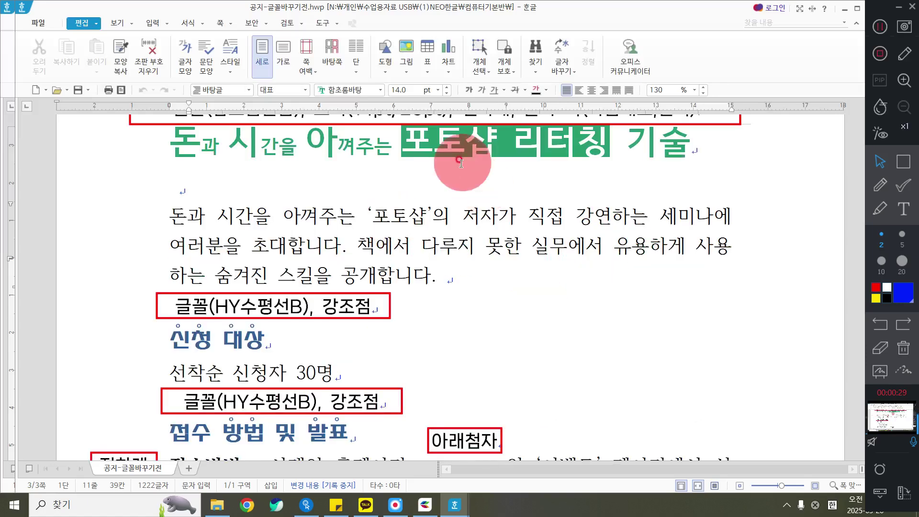
scroll(392, 266, down, 5)
scroll(391, 266, down, 8)
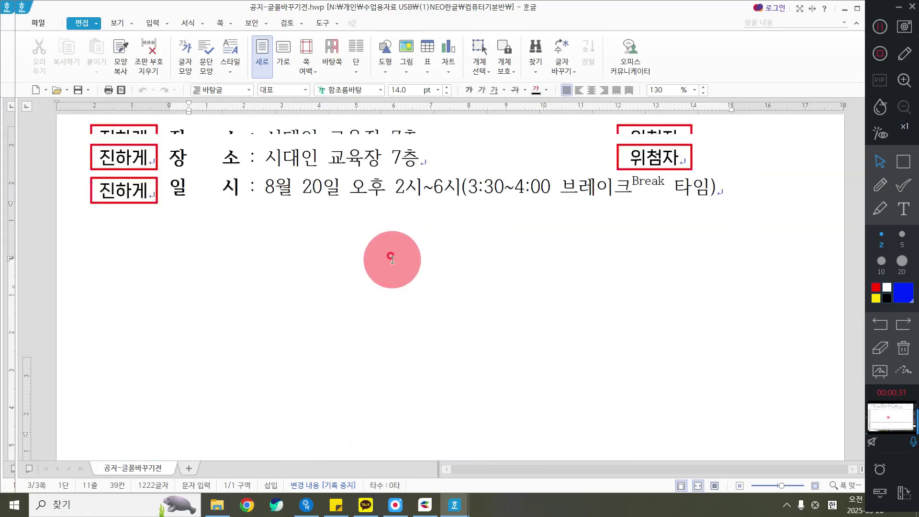
scroll(409, 215, up, 8)
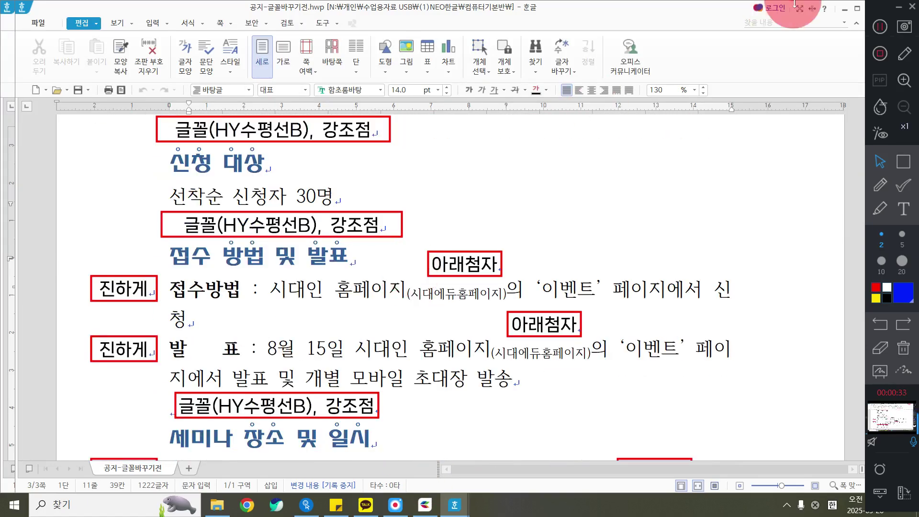
scroll(529, 154, down, 20)
scroll(490, 231, up, 3)
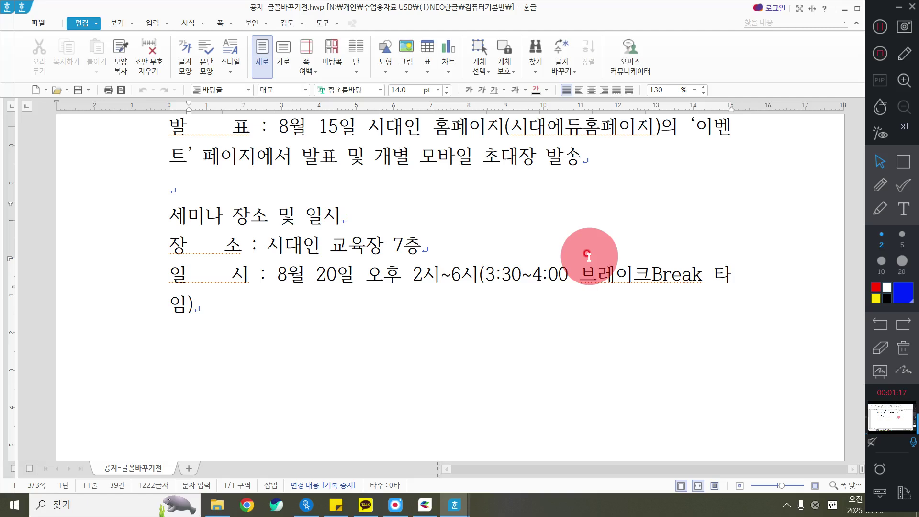
Try to delete one space between 일 and 시 in the last line of the notice
click(221, 275)
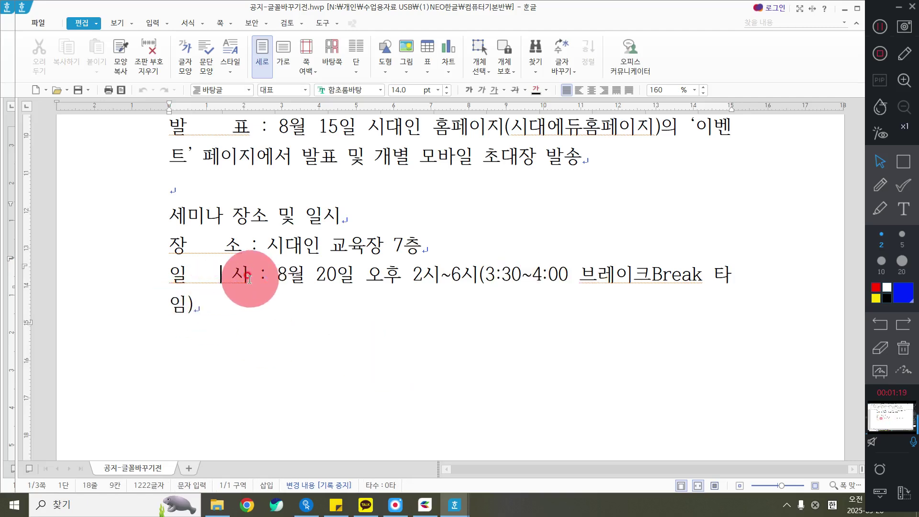
key(BackSpace)
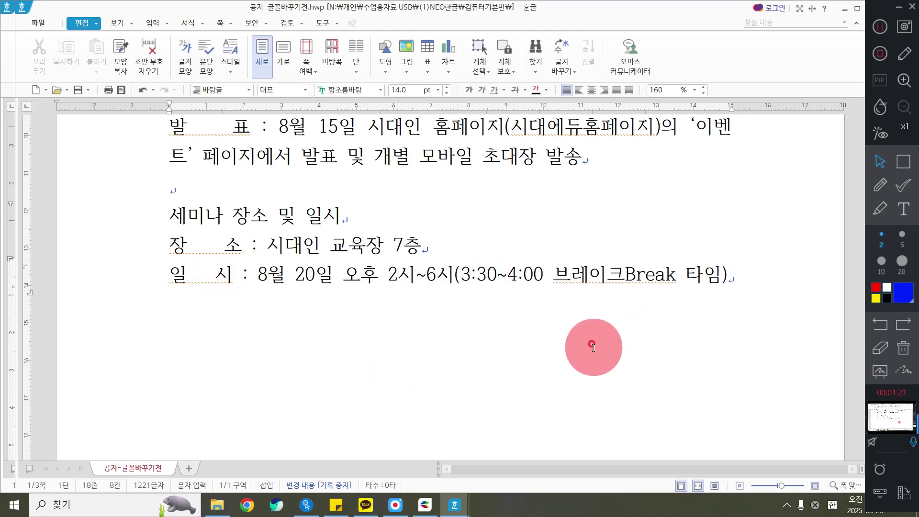
Copy the first page's plain notice text, from the title to the date line, and paste it into the blank document
scroll(442, 286, up, 5)
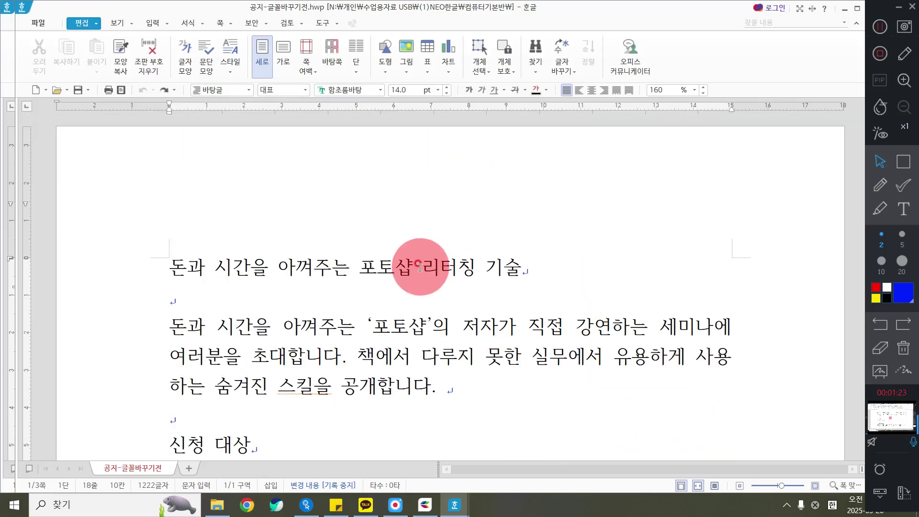
drag(158, 272, 601, 436)
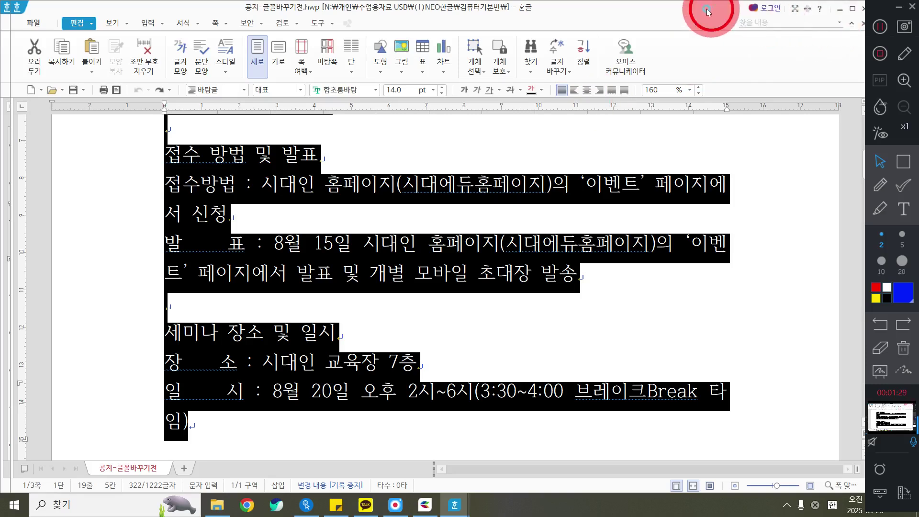
click(853, 22)
click(383, 222)
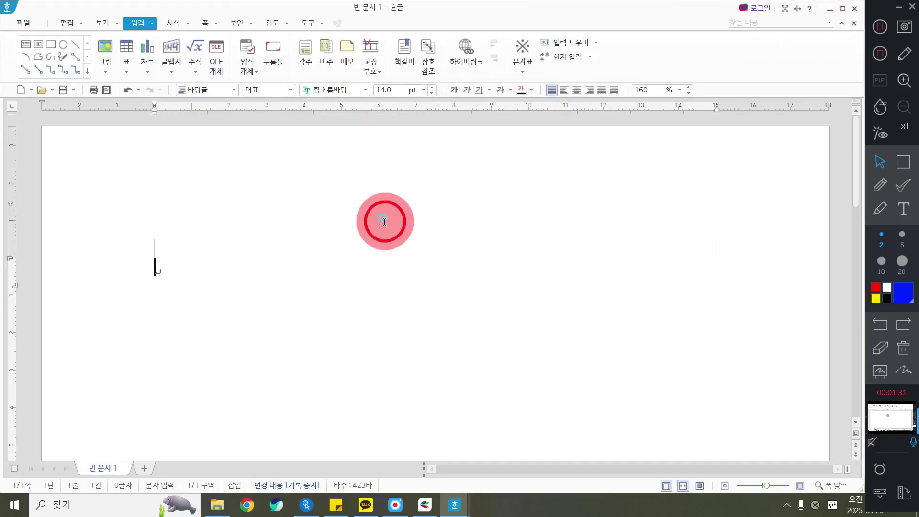
key(ctrl+v)
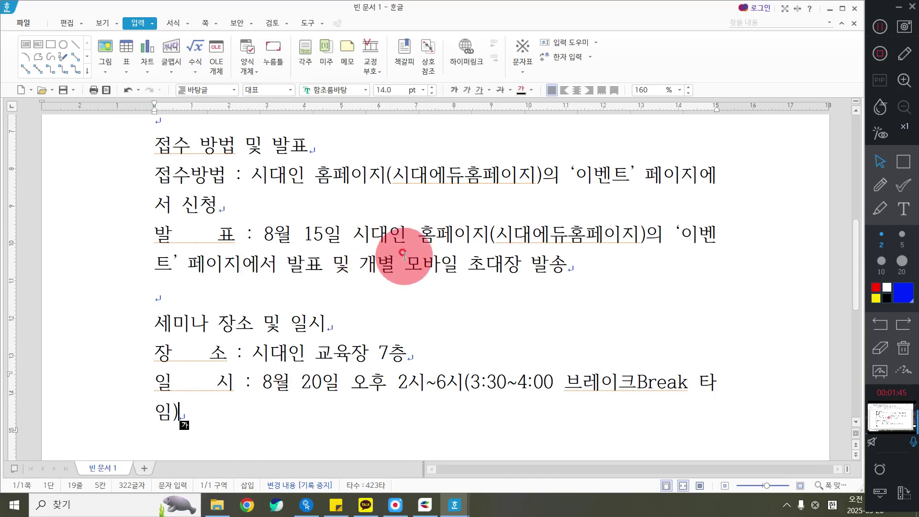
click(561, 252)
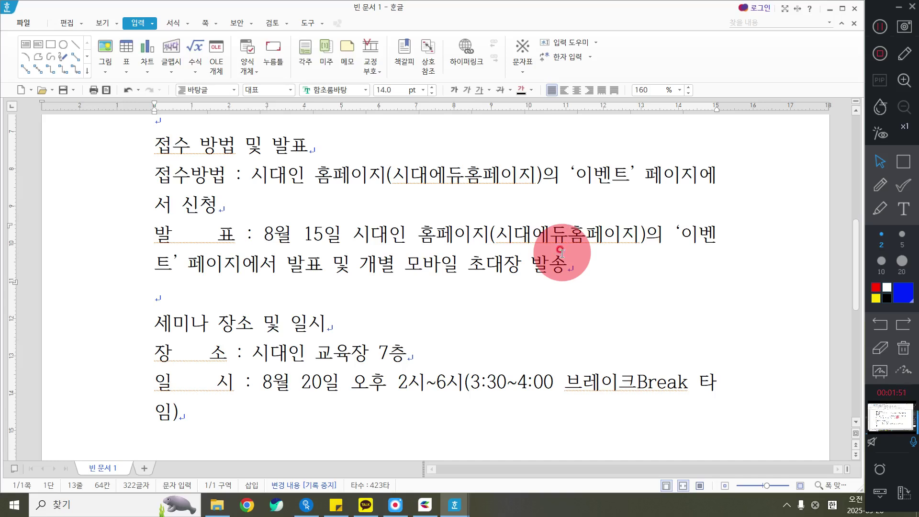
scroll(468, 206, up, 5)
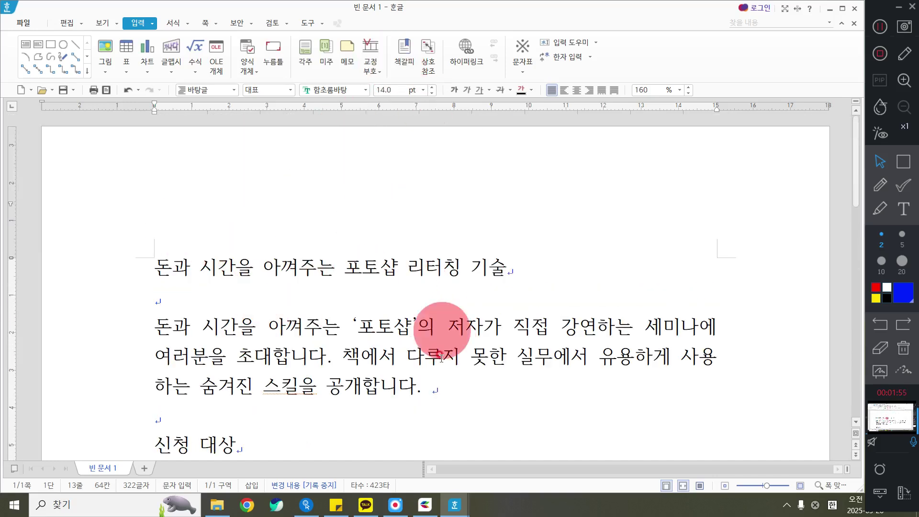
click(883, 33)
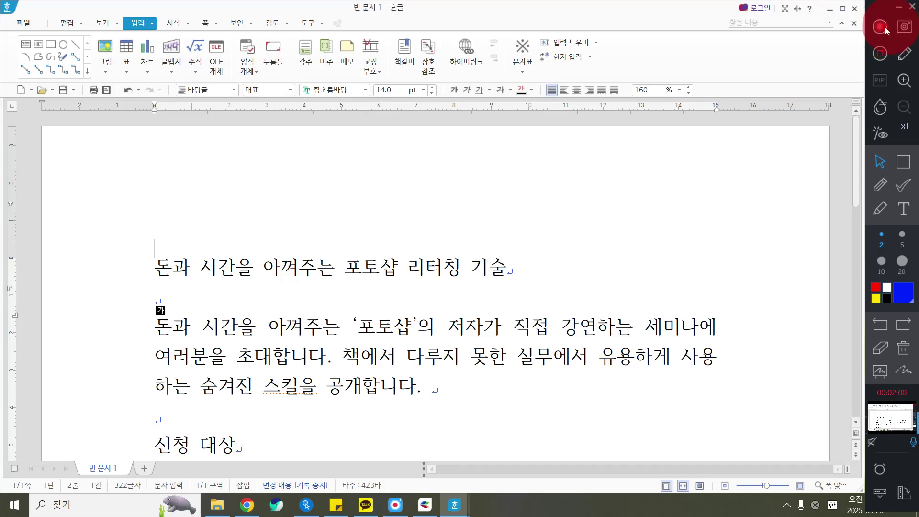
click(883, 30)
Switch to 공지-글꼴바꾸기전.hwp, examine the font, size, colour and emphasis requirements on its annotated page, and return to the unsaved document
mouse_move(472, 507)
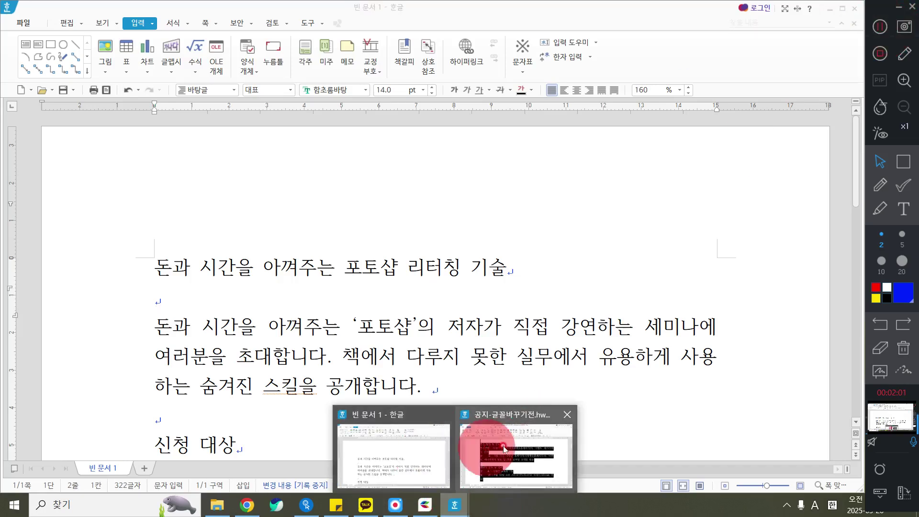
click(487, 417)
scroll(473, 321, up, 5)
click(418, 309)
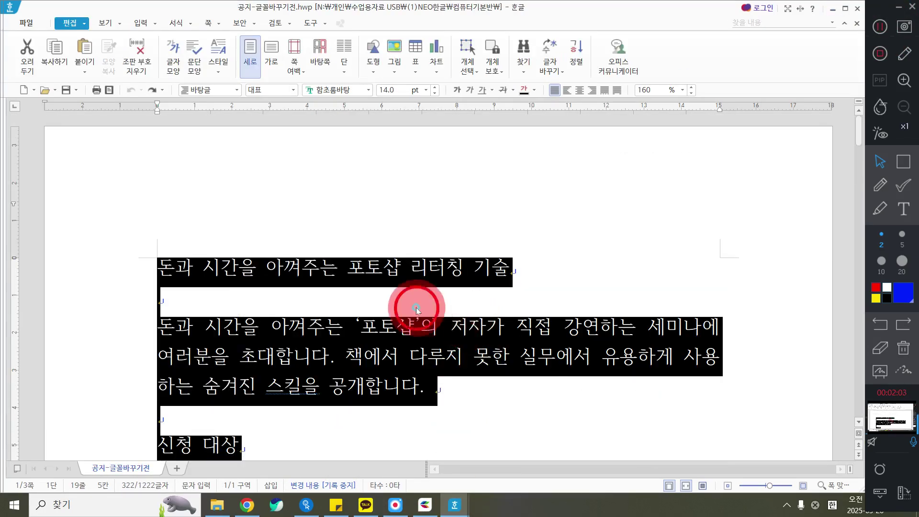
scroll(470, 306, down, 15)
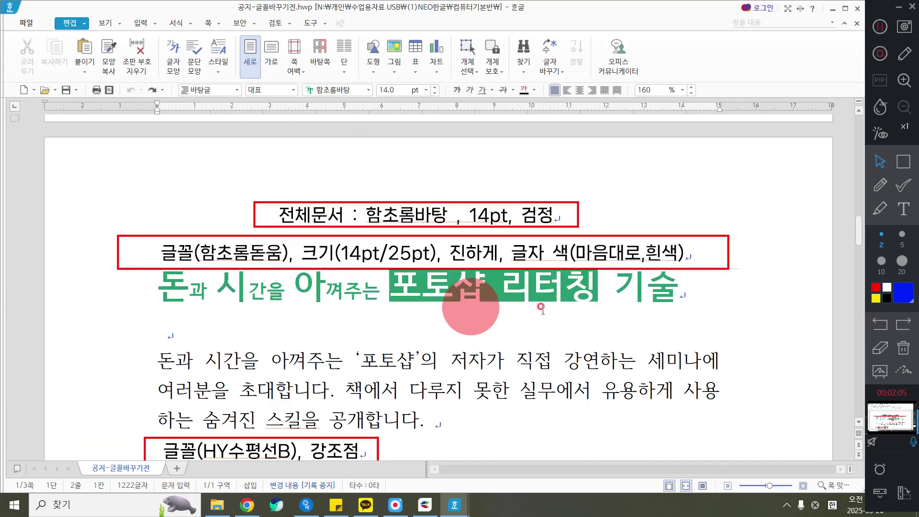
scroll(553, 333, down, 1)
scroll(554, 334, down, 6)
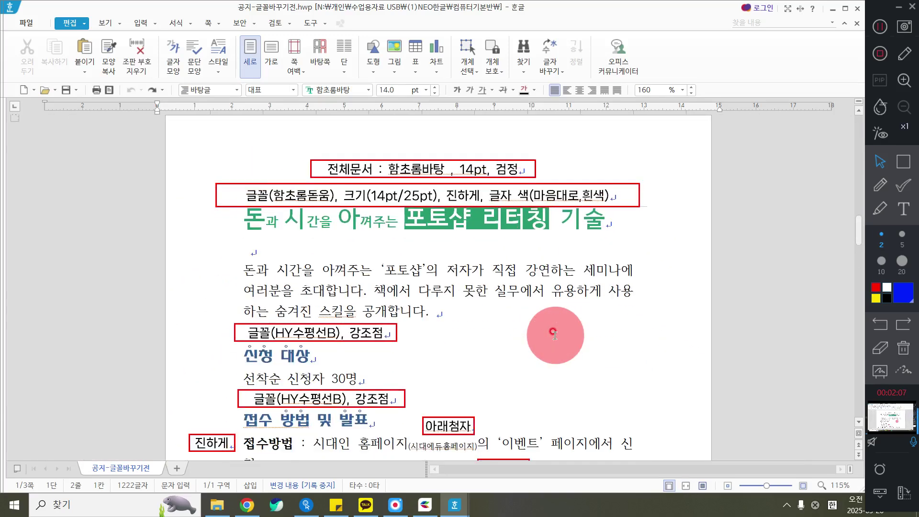
scroll(554, 334, down, 3)
scroll(555, 335, up, 2)
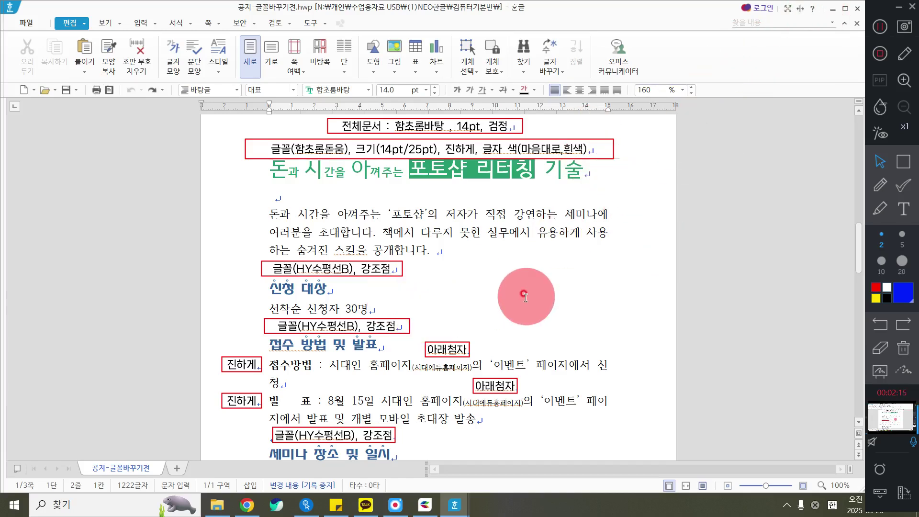
scroll(498, 294, up, 2)
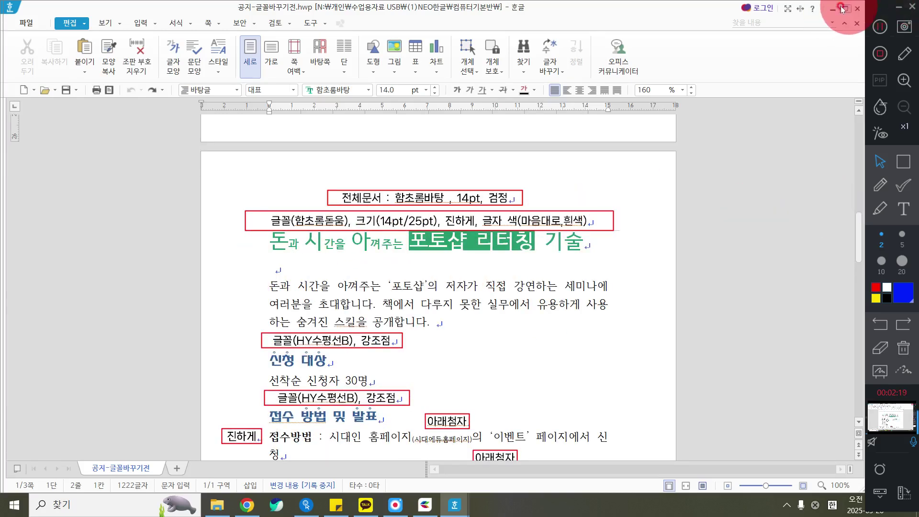
click(857, 7)
Practise selecting the whole title line and a range from mid-title through the first paragraph, clearing the selection each time
click(117, 272)
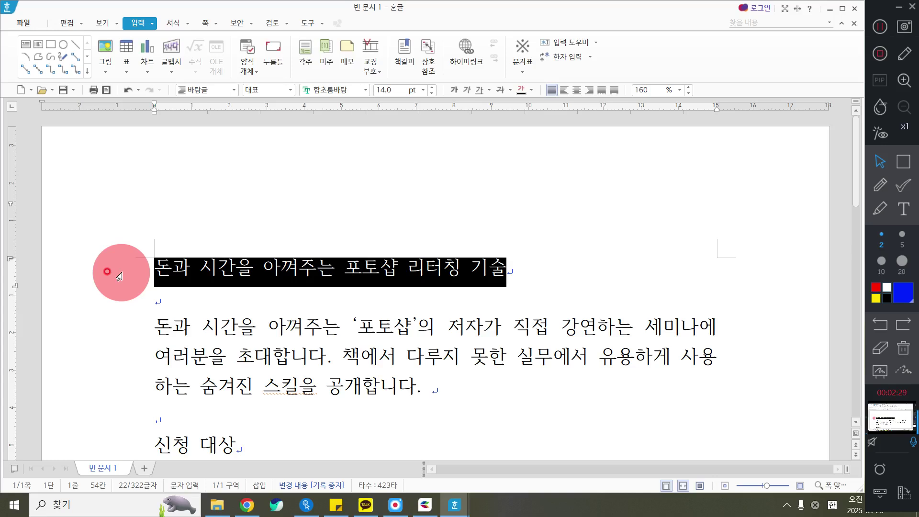
click(300, 266)
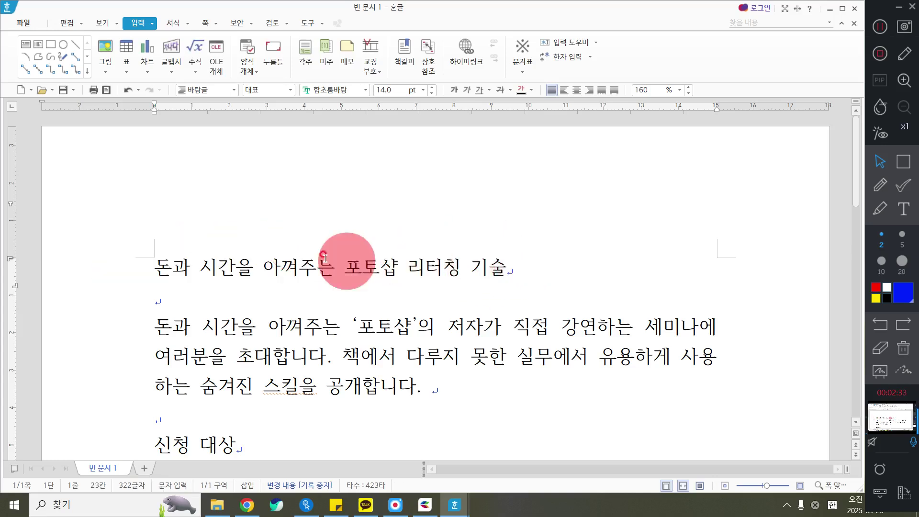
drag(538, 273, 88, 266)
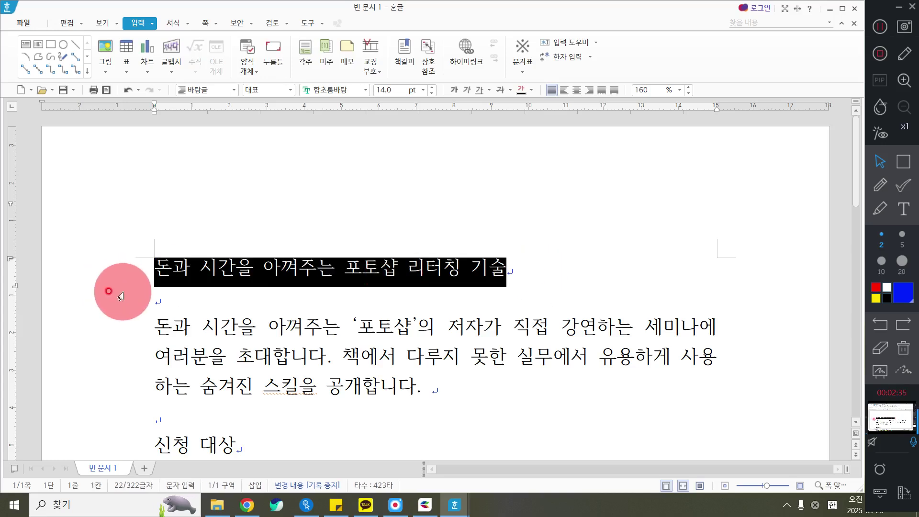
click(410, 244)
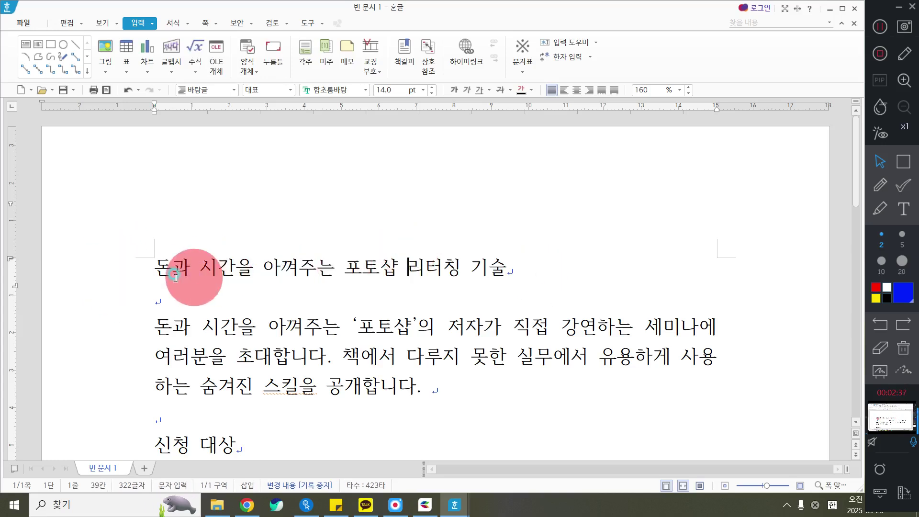
click(116, 276)
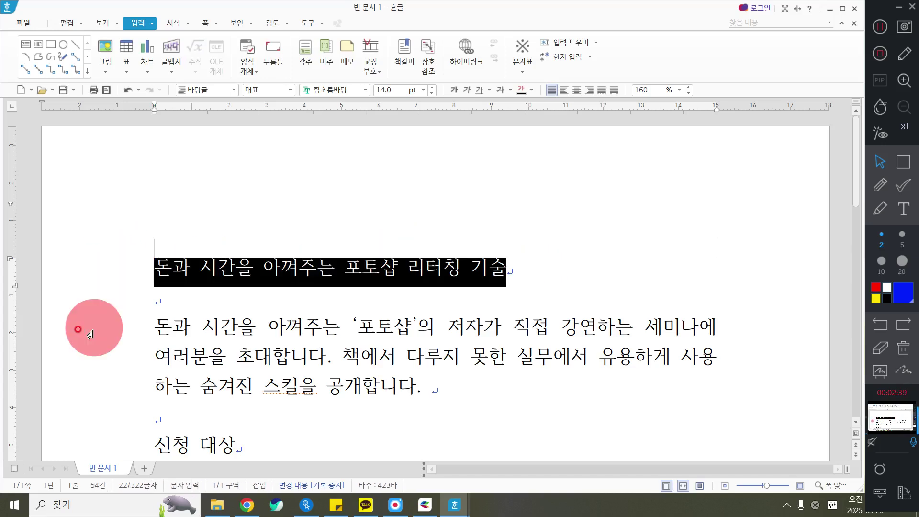
click(424, 267)
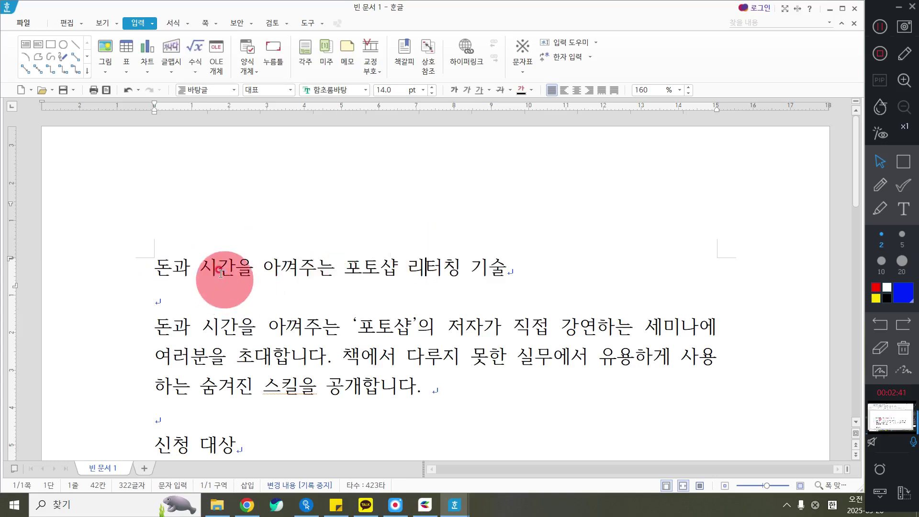
drag(221, 273, 297, 424)
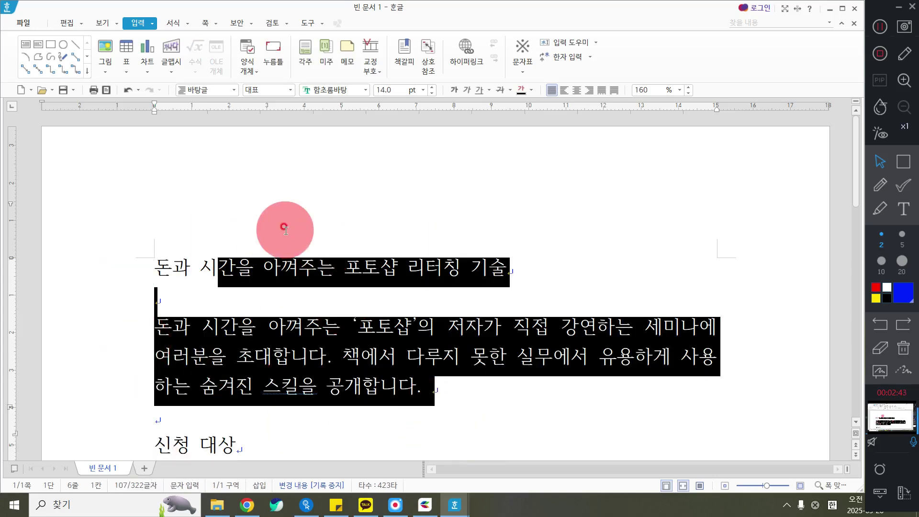
click(590, 222)
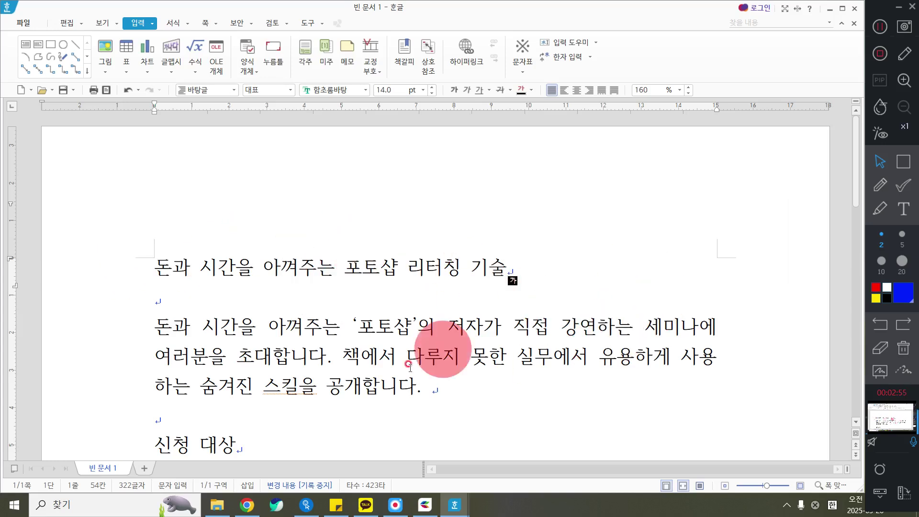
Draw an I-beam pointer and an arrow pointer above the title with the blue annotation pen at thickness 20
click(881, 185)
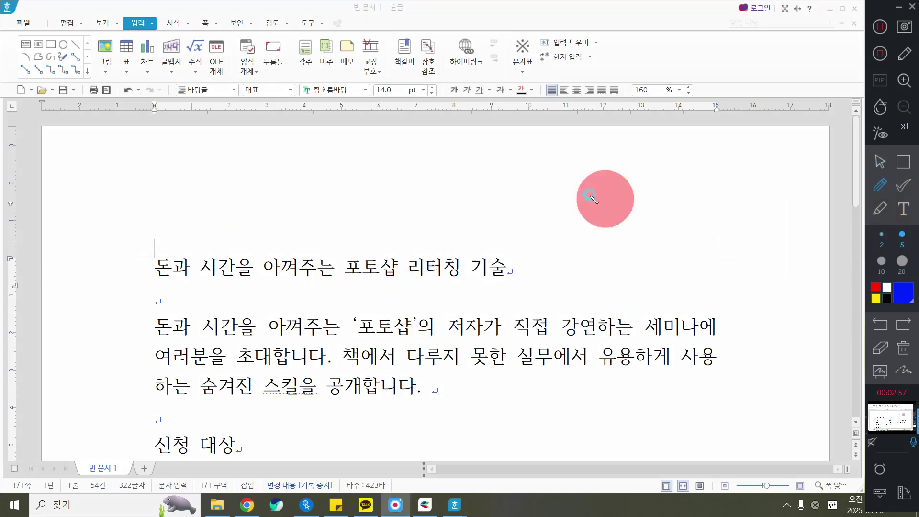
drag(534, 149, 588, 141)
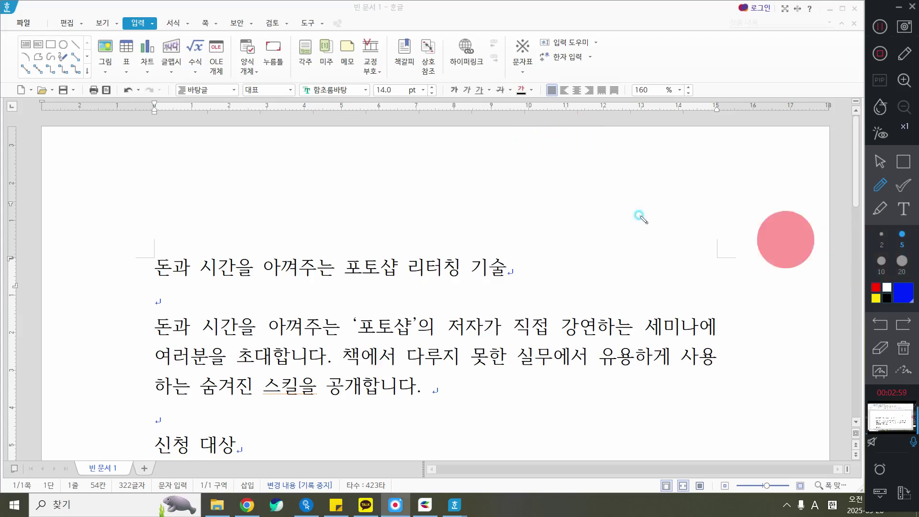
click(901, 261)
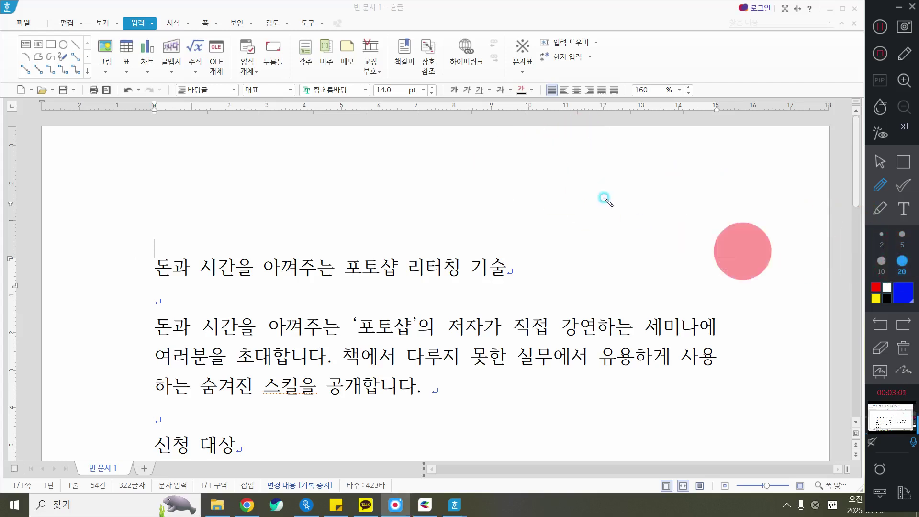
mouse_move(470, 156)
mouse_down()
mouse_move(512, 158)
mouse_move(455, 232)
mouse_move(513, 222)
mouse_up()
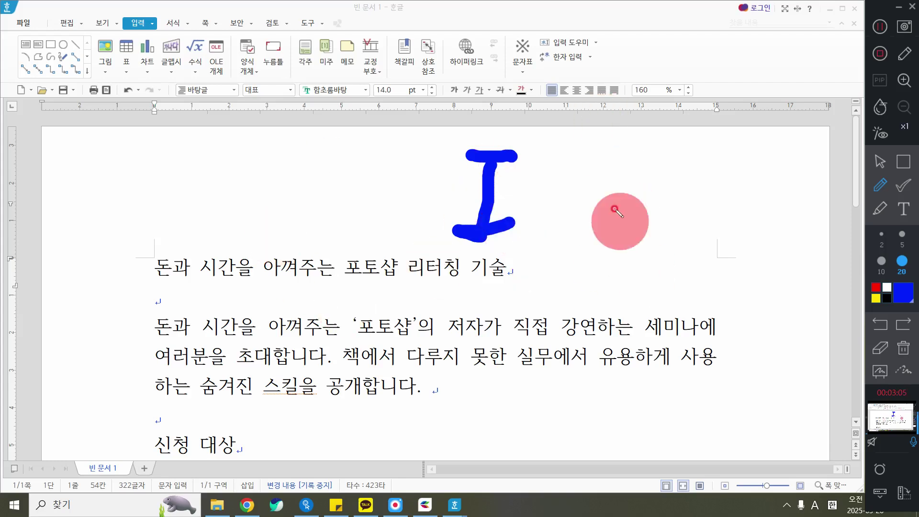
mouse_move(579, 143)
mouse_down()
mouse_move(583, 199)
mouse_move(596, 206)
mouse_move(615, 191)
mouse_move(577, 144)
mouse_up()
drag(599, 195, 632, 246)
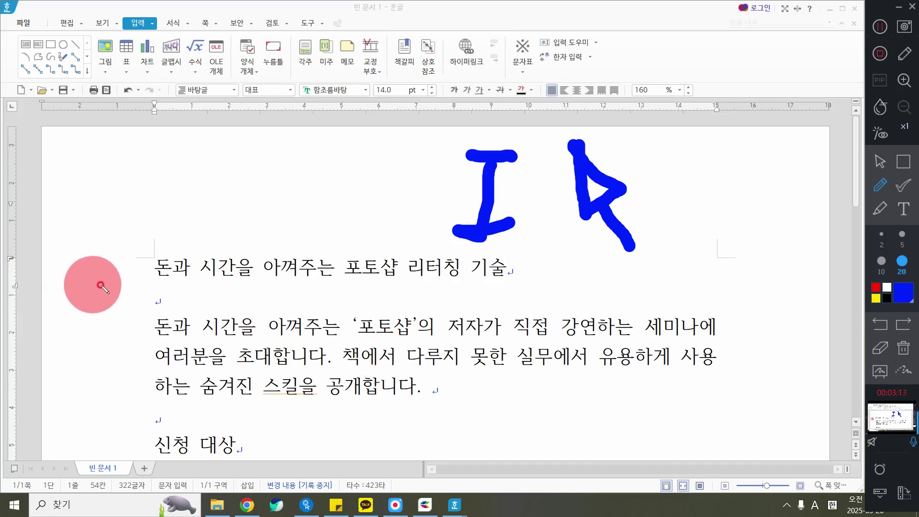
Draw a third arrow pointer beside the title with the blue pen, clear all annotations and leave drawing mode
mouse_move(84, 290)
mouse_down()
mouse_move(164, 249)
mouse_move(144, 292)
mouse_move(119, 304)
mouse_move(84, 289)
mouse_move(103, 308)
mouse_move(76, 331)
mouse_up()
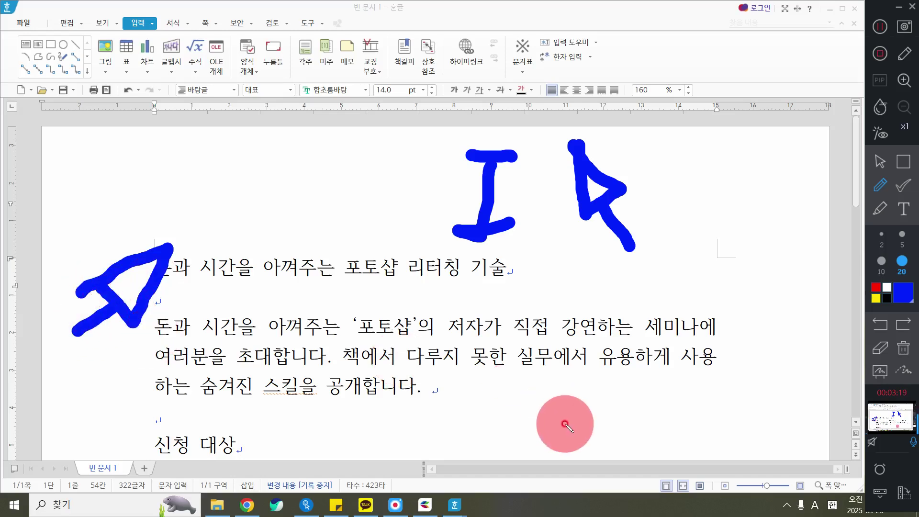
click(911, 351)
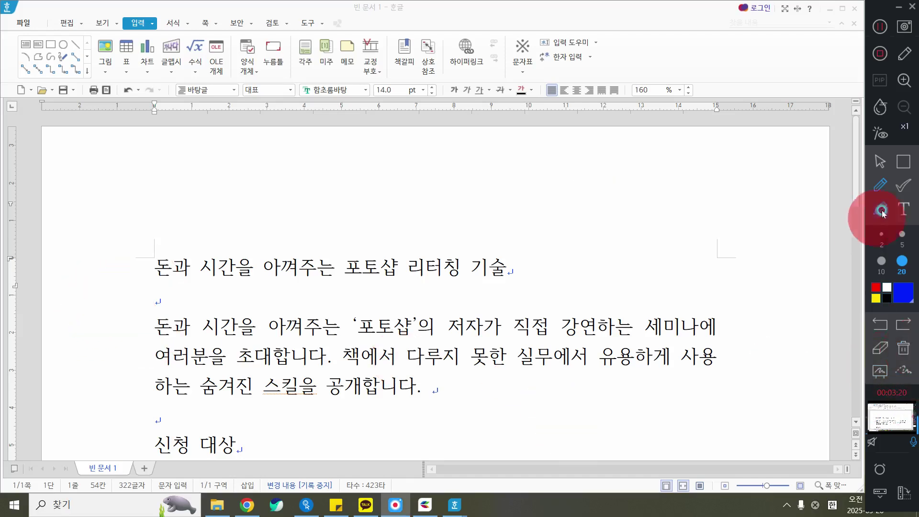
click(880, 161)
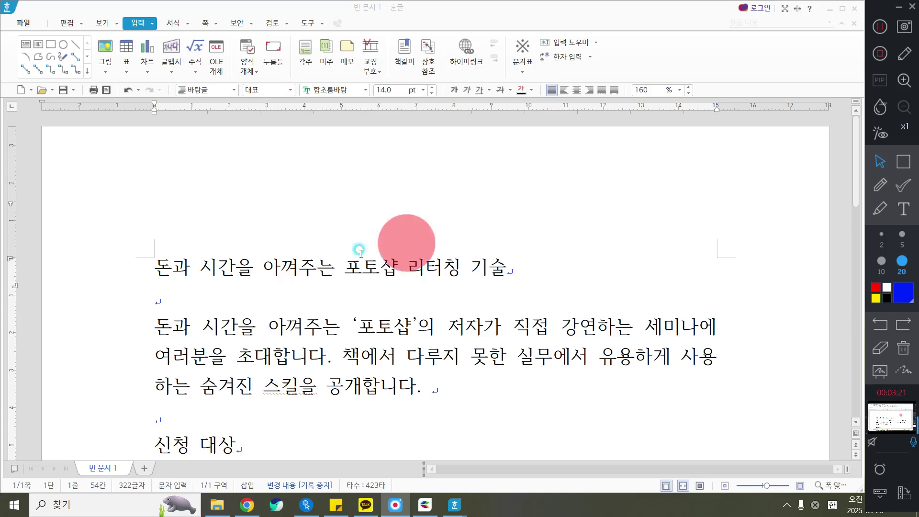
Practise selecting the whole title line from the page margin, clear the selection, and select the line again
click(100, 276)
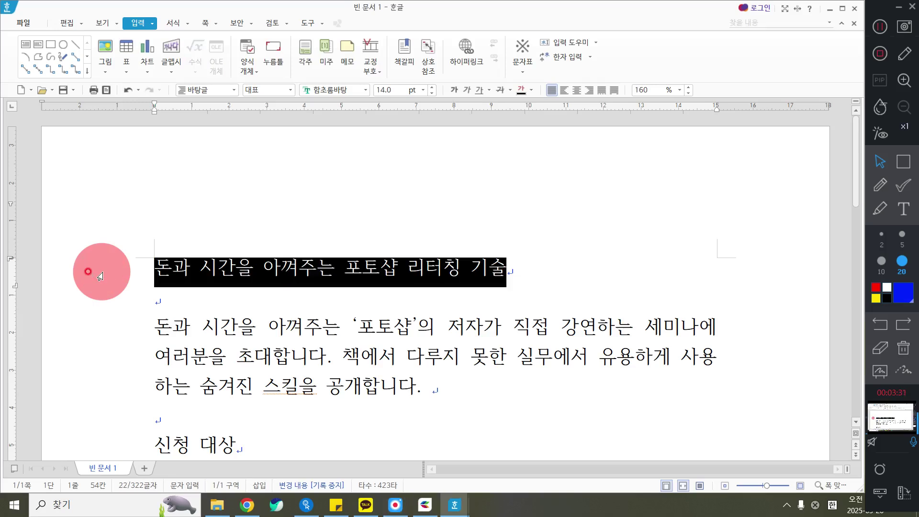
click(381, 266)
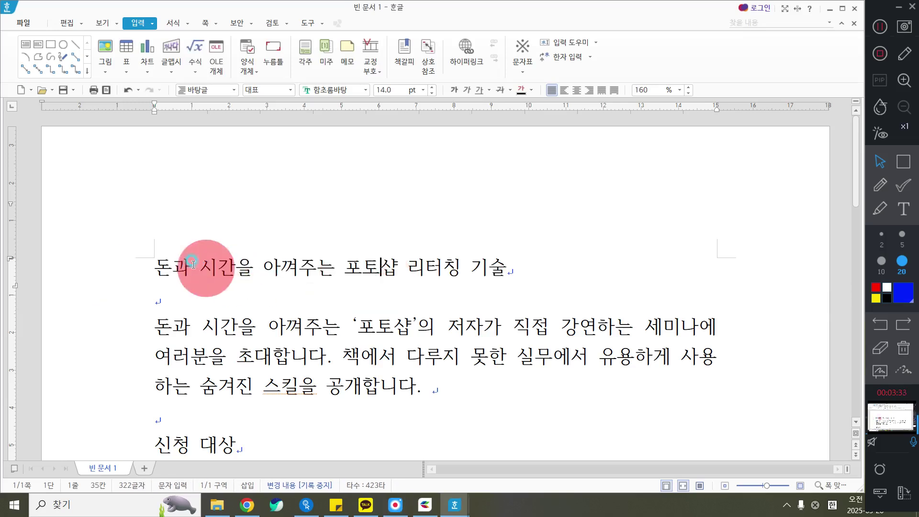
click(115, 276)
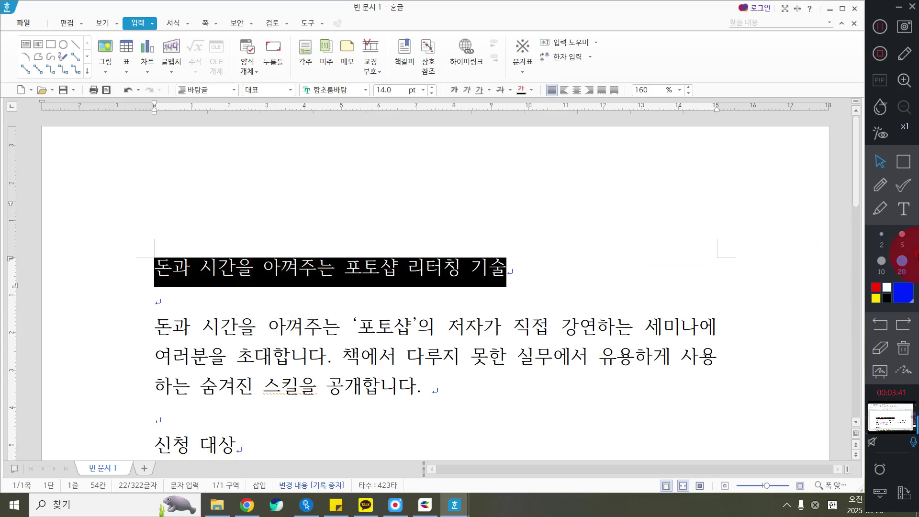
Outline the formatting toolbar and the font name box with blue rectangle annotations, clear each one and leave drawing mode
click(903, 161)
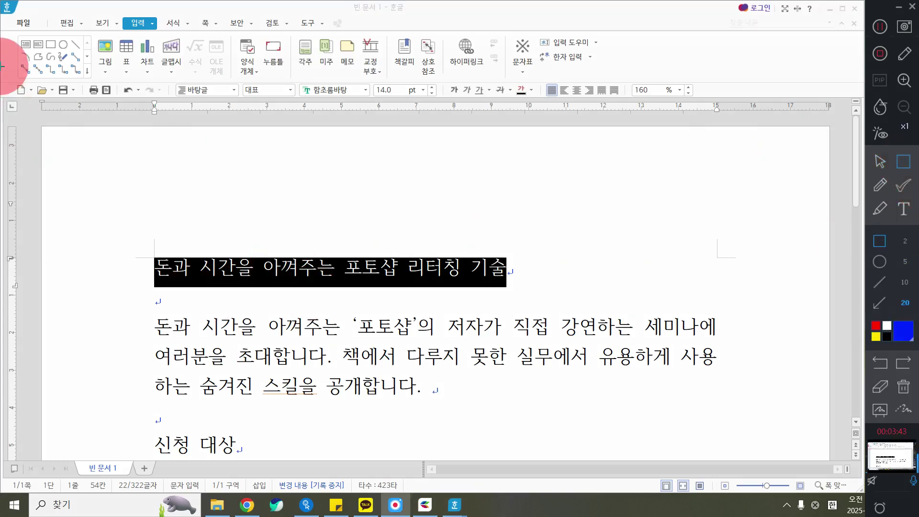
mouse_move(3, 66)
mouse_down()
mouse_move(440, 143)
mouse_move(731, 102)
mouse_move(745, 115)
mouse_up()
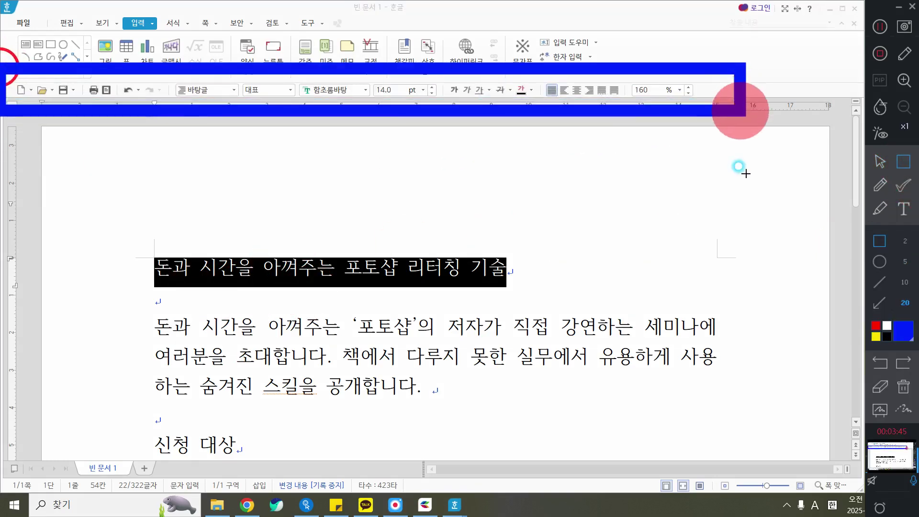
click(902, 388)
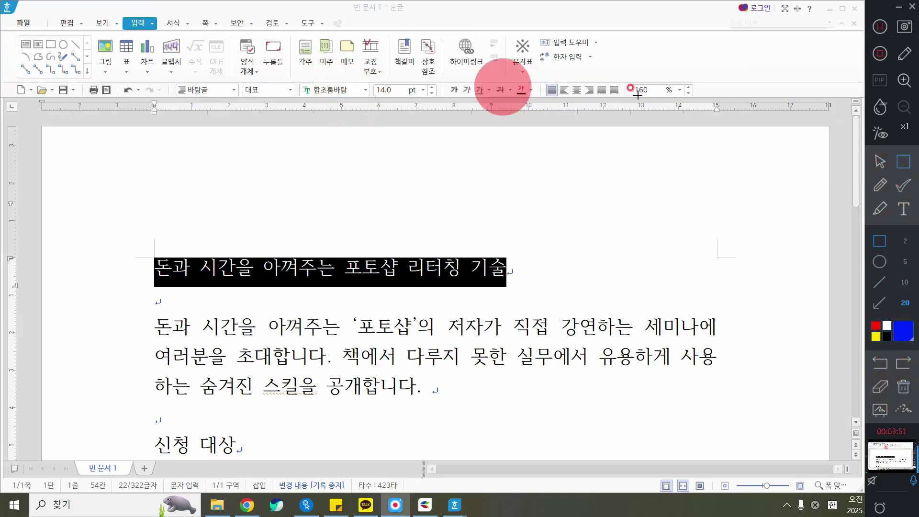
drag(285, 67, 389, 102)
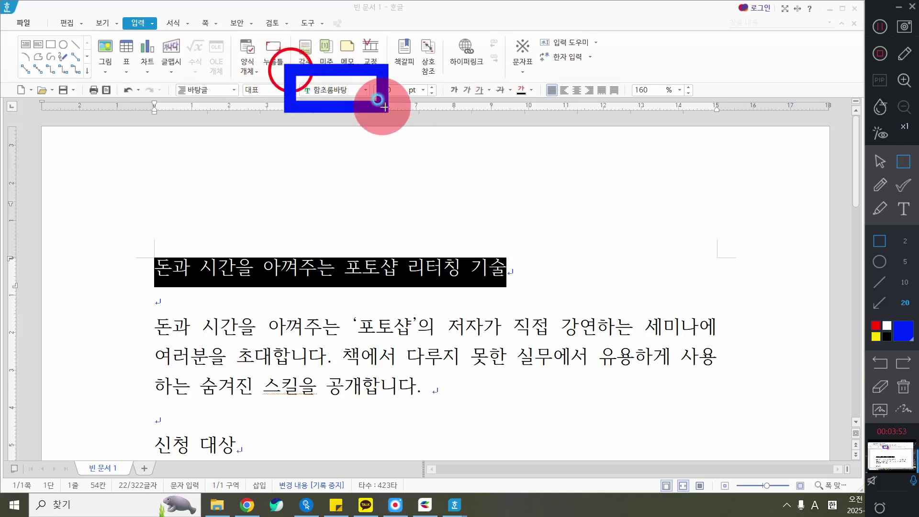
click(885, 166)
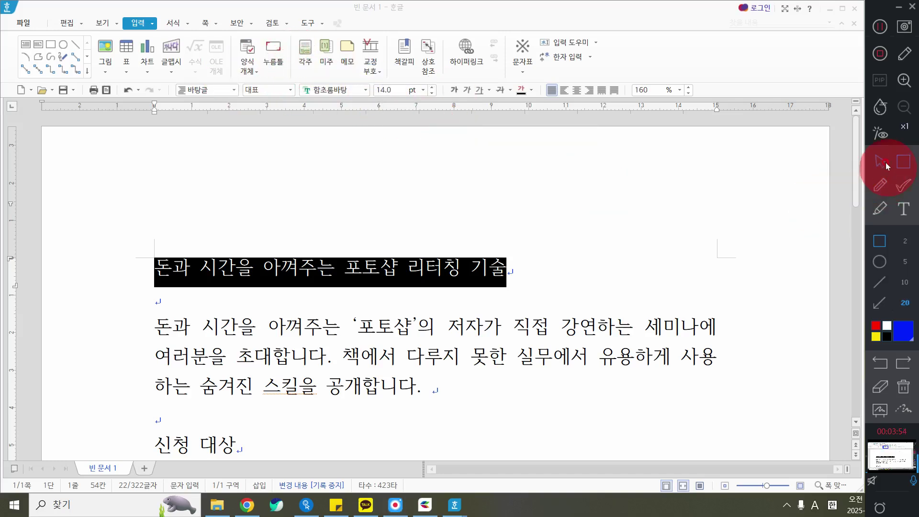
Change the selected title's font to 함초롬돋움, chosen from the full font list
click(367, 90)
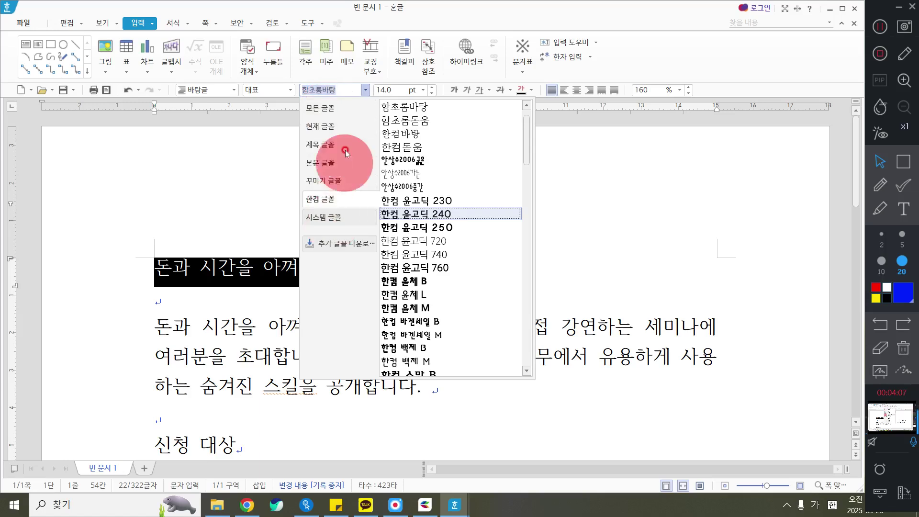
click(331, 110)
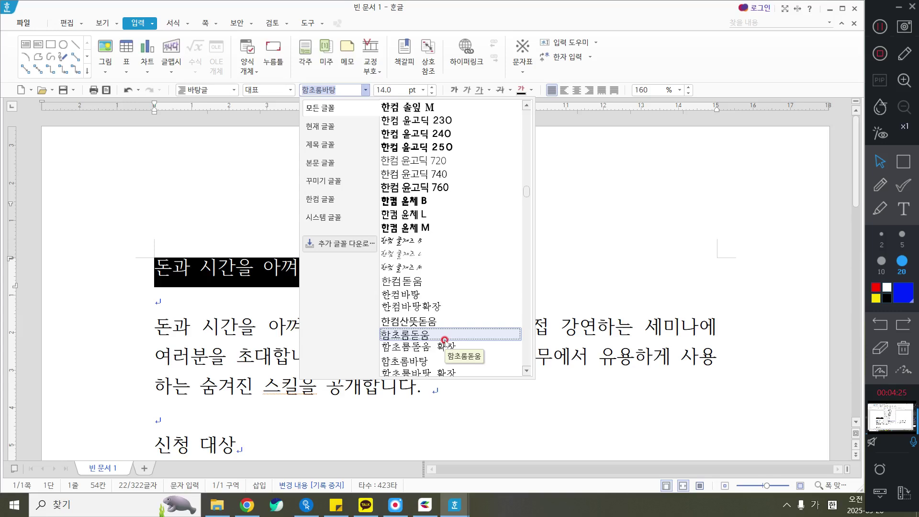
click(415, 341)
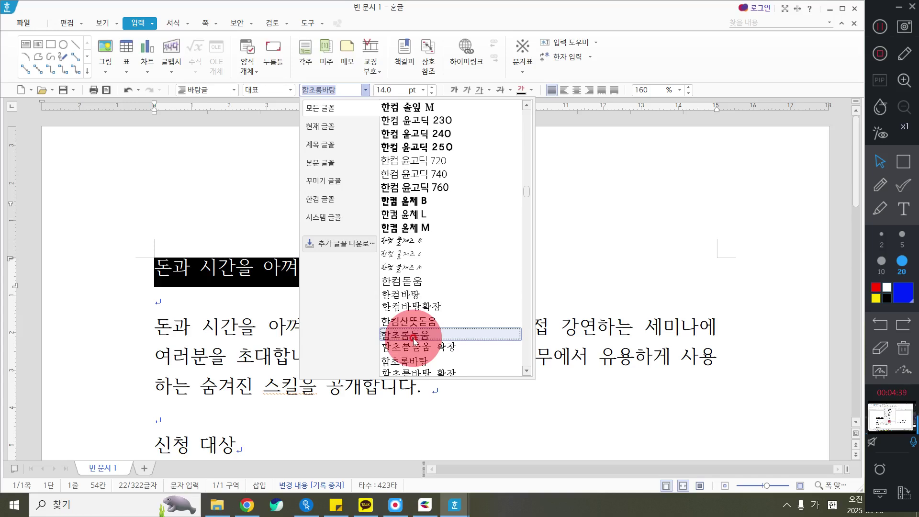
click(414, 337)
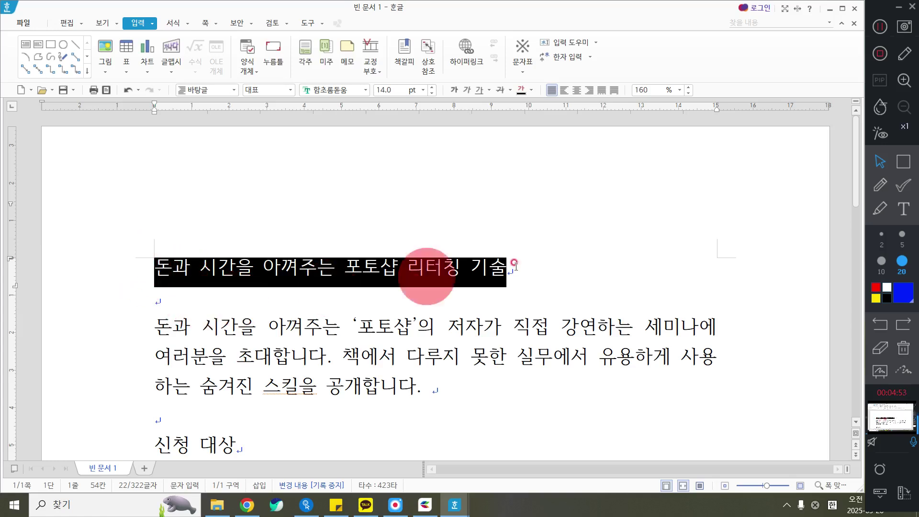
Apply bold, italic, underline and strikethrough to the selected title
click(455, 94)
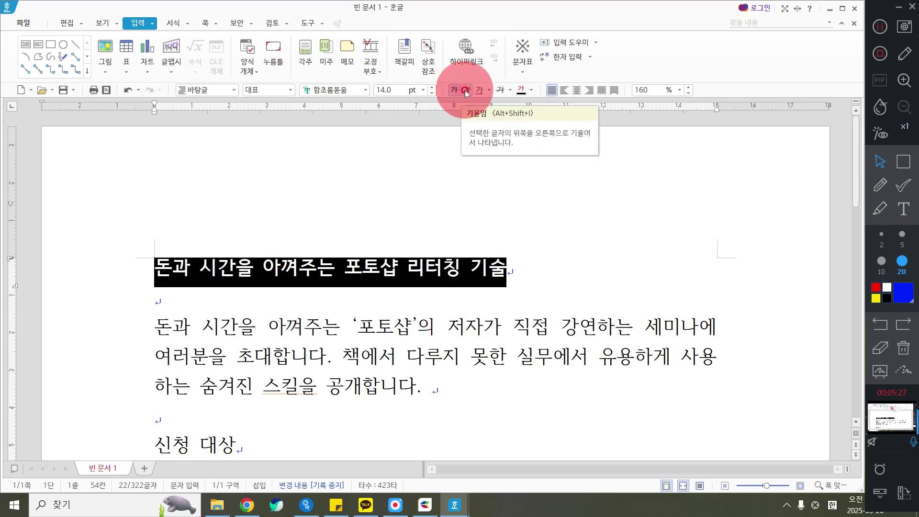
click(467, 93)
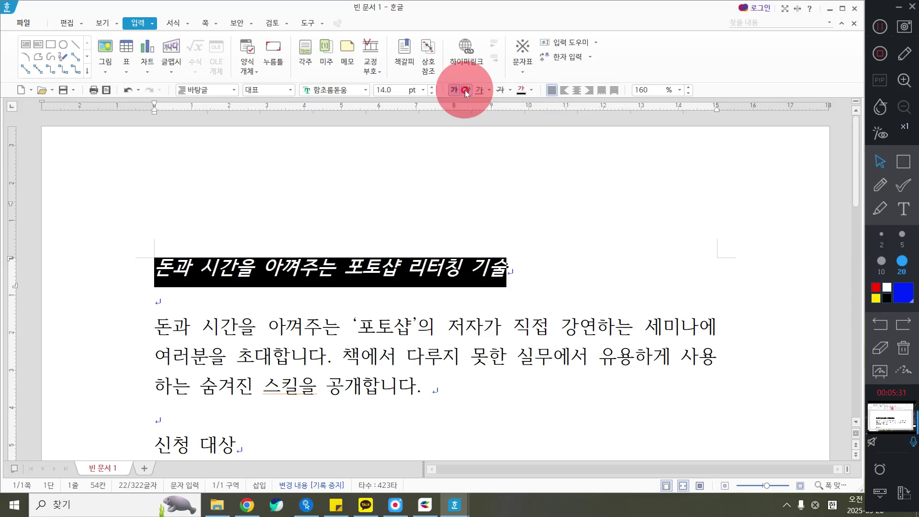
click(477, 92)
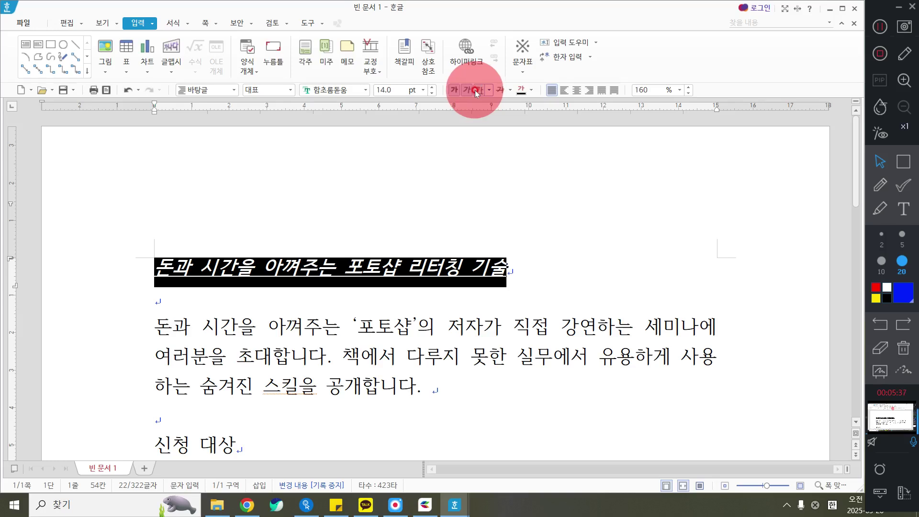
click(500, 91)
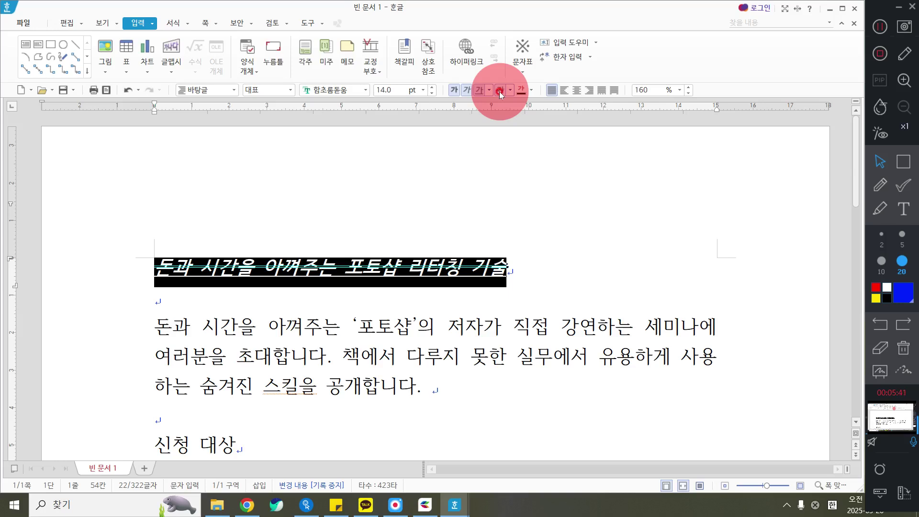
Change the colour of the title's strikethrough and set its line style to a single solid line
click(510, 90)
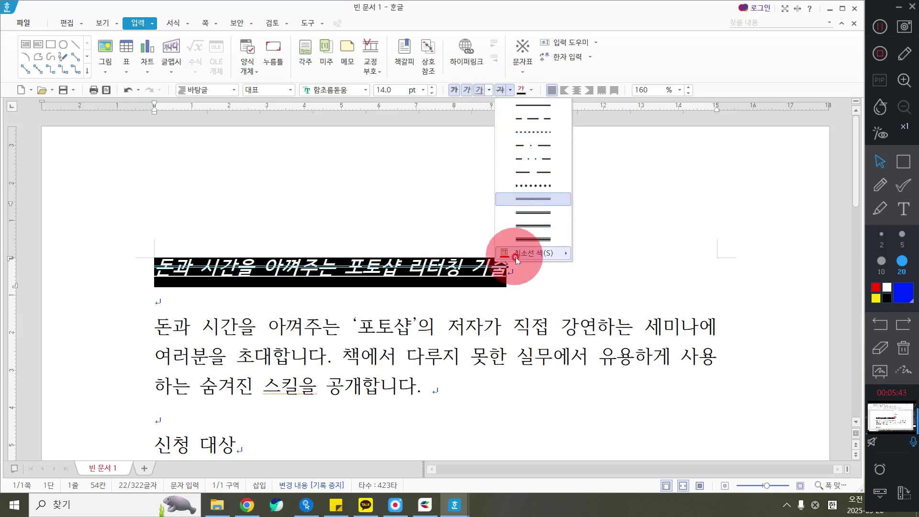
mouse_move(527, 252)
click(594, 282)
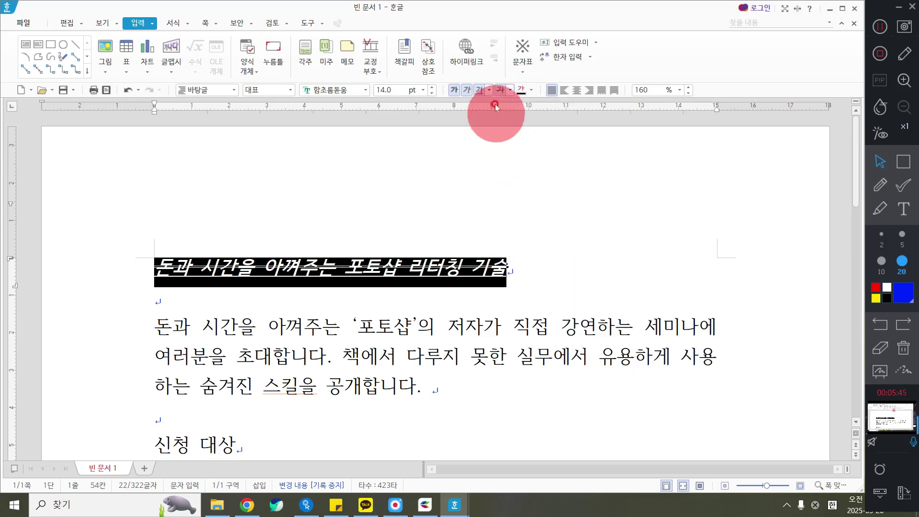
click(509, 90)
click(529, 109)
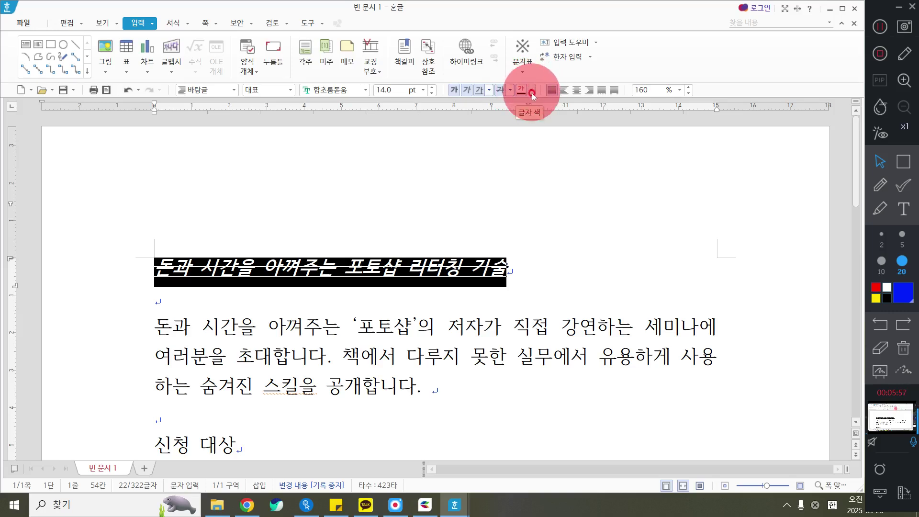
Set the title's text colour to 초록 (RGB: 40,155,110)
click(531, 93)
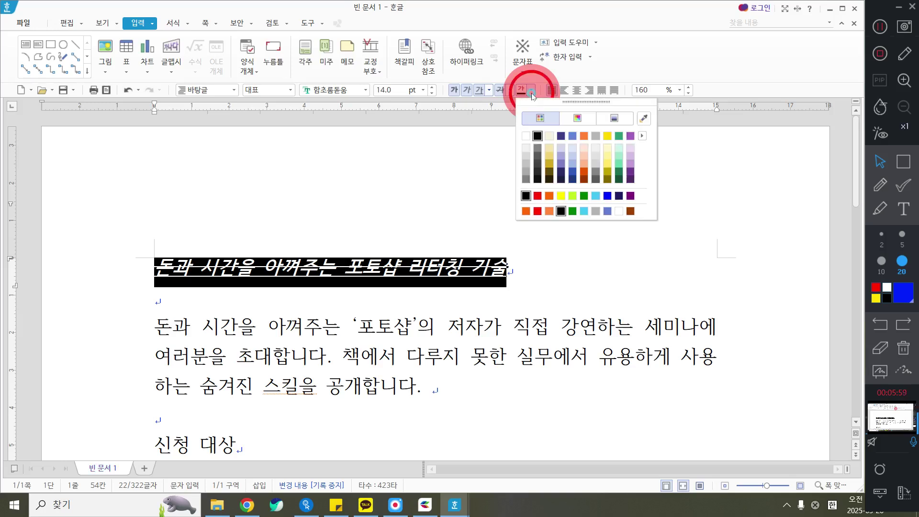
click(618, 136)
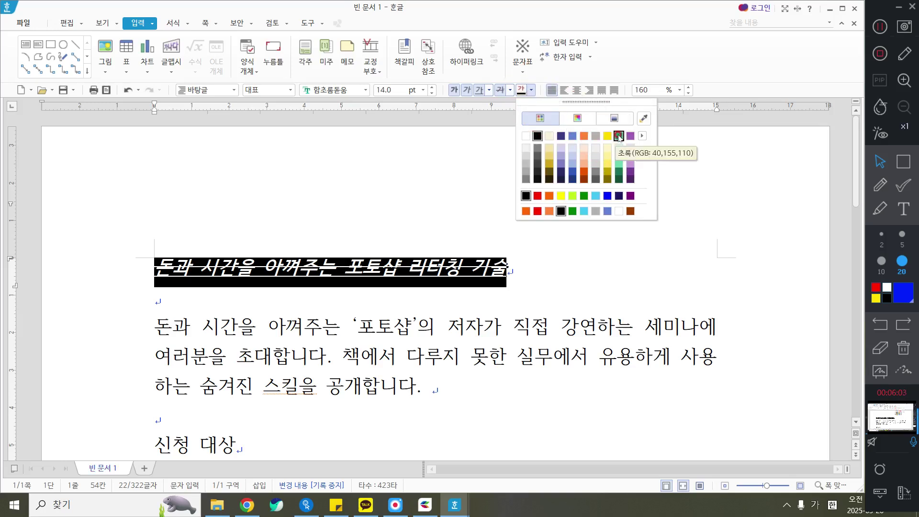
click(619, 136)
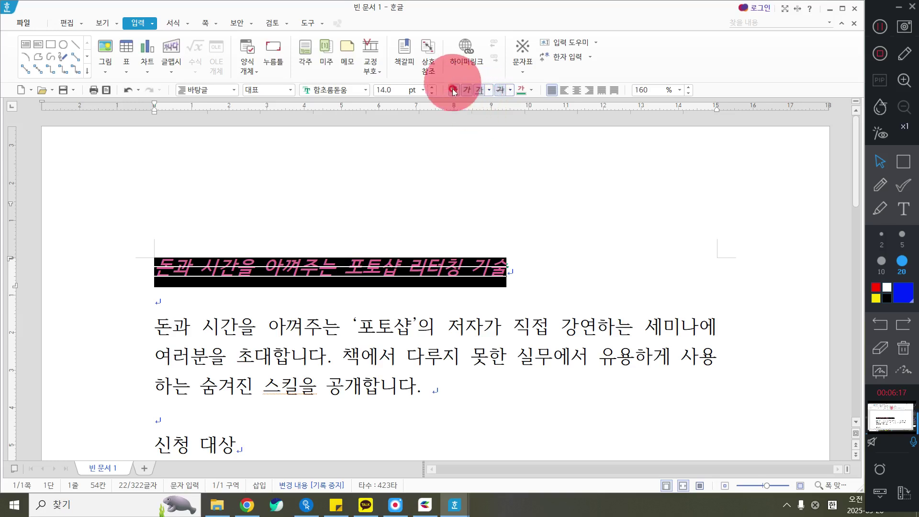
Remove the strikethrough, underline and italic from the title, leaving only bold
click(500, 92)
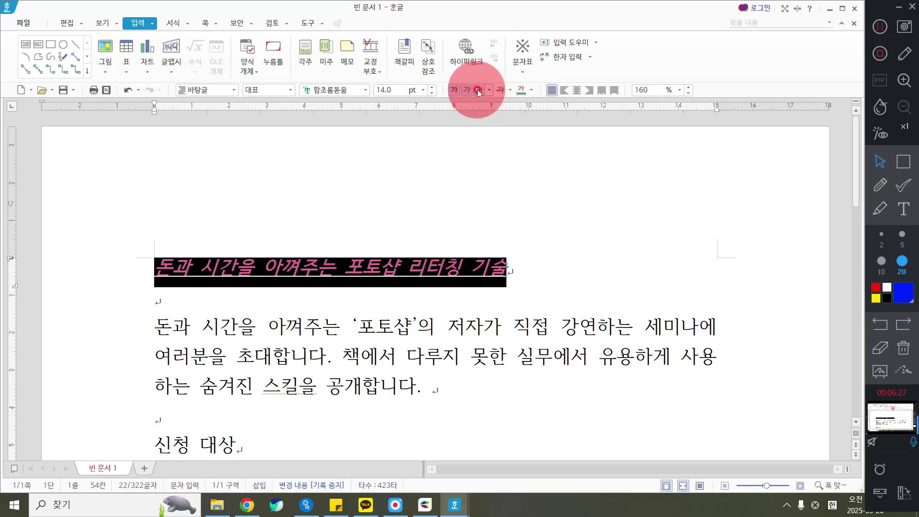
click(479, 90)
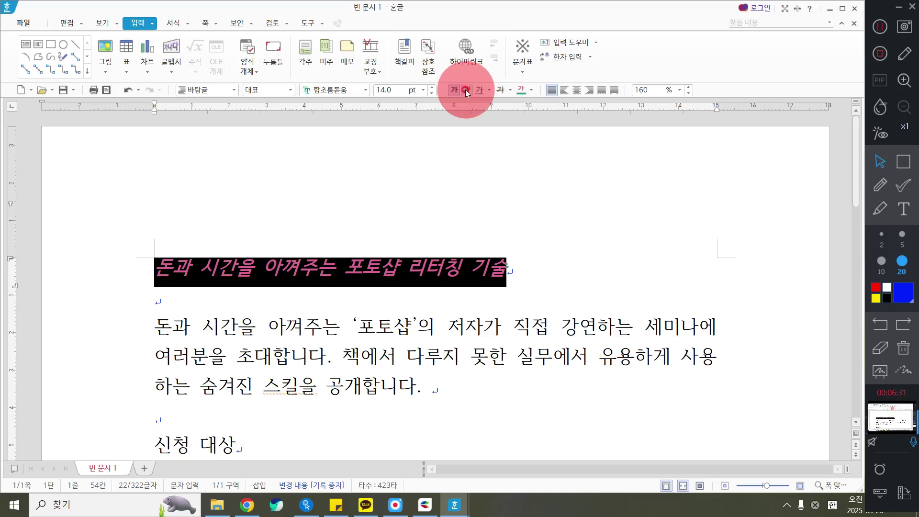
click(466, 90)
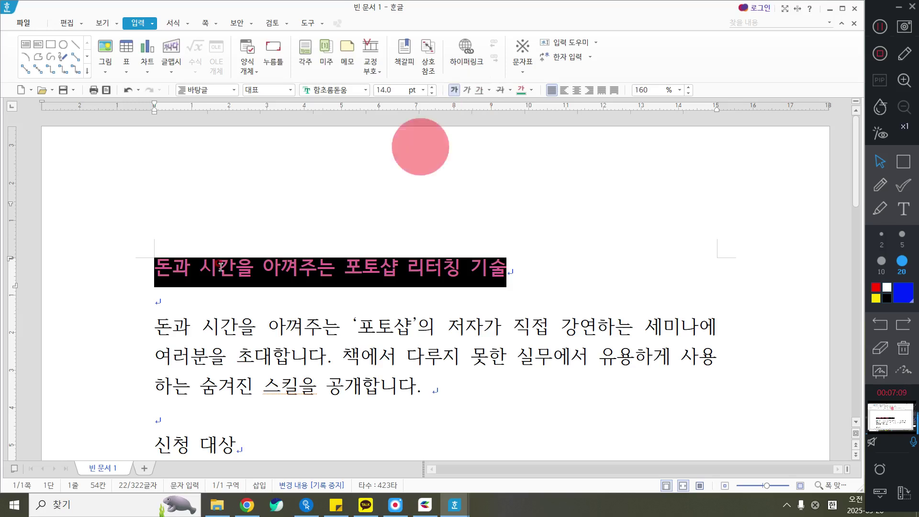
Select the title line from the margin again and clear the selection to check its formatting
click(109, 286)
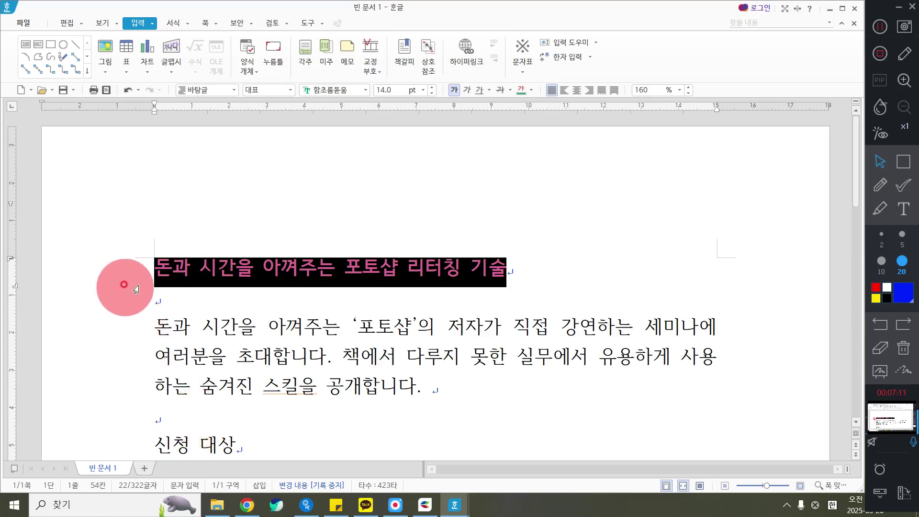
click(206, 268)
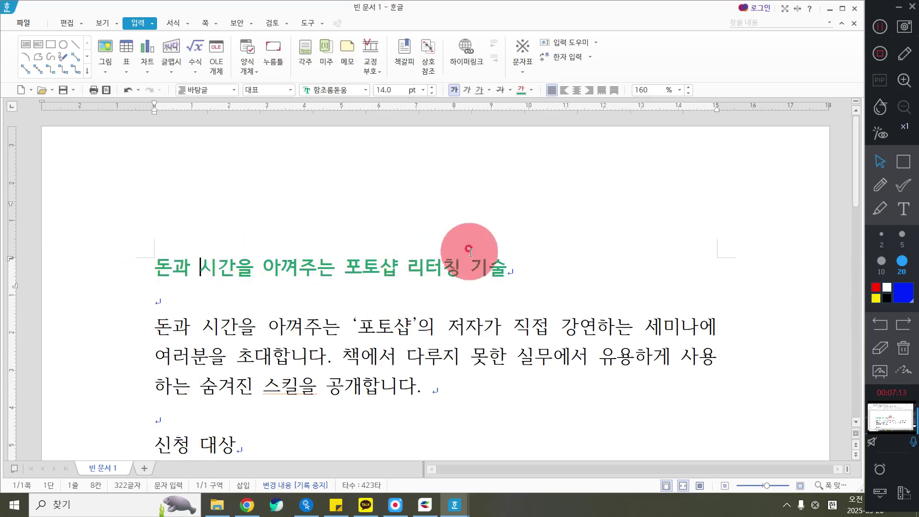
click(332, 267)
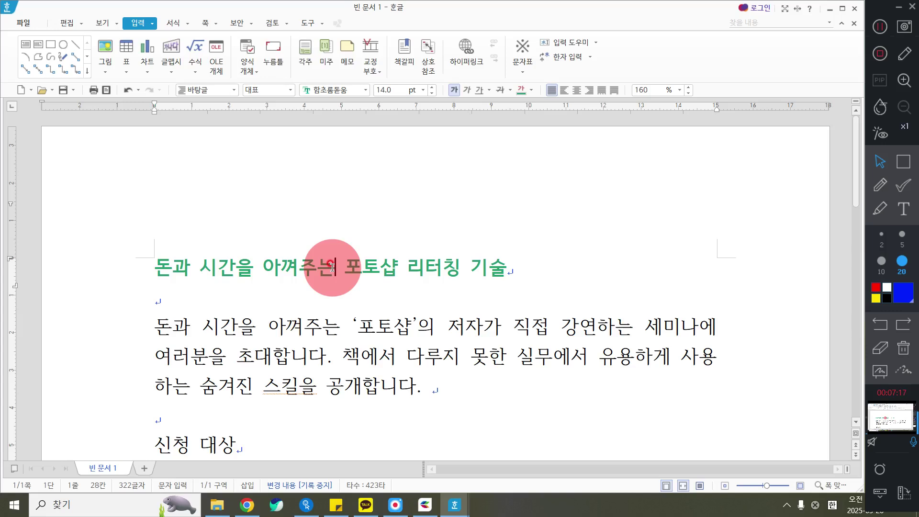
Set the size of the title's first character 돈 to 25 pt
click(154, 267)
key(F9)
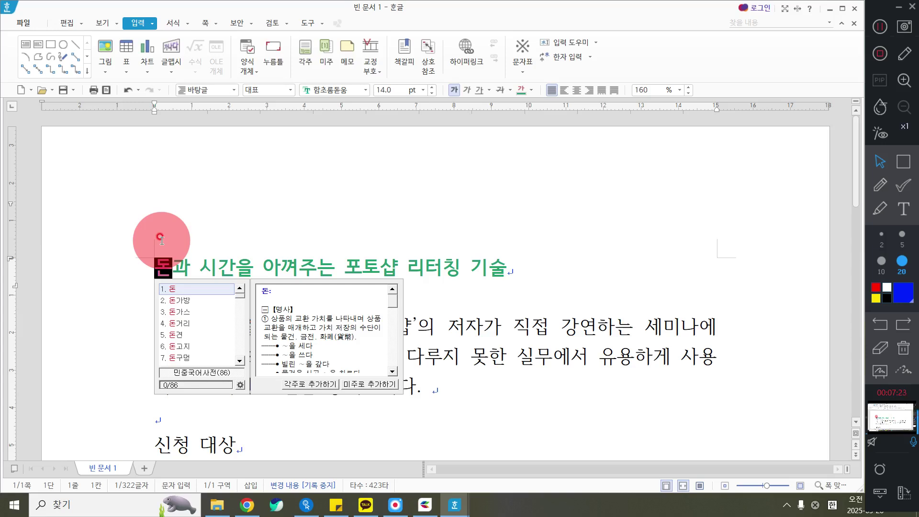
click(158, 272)
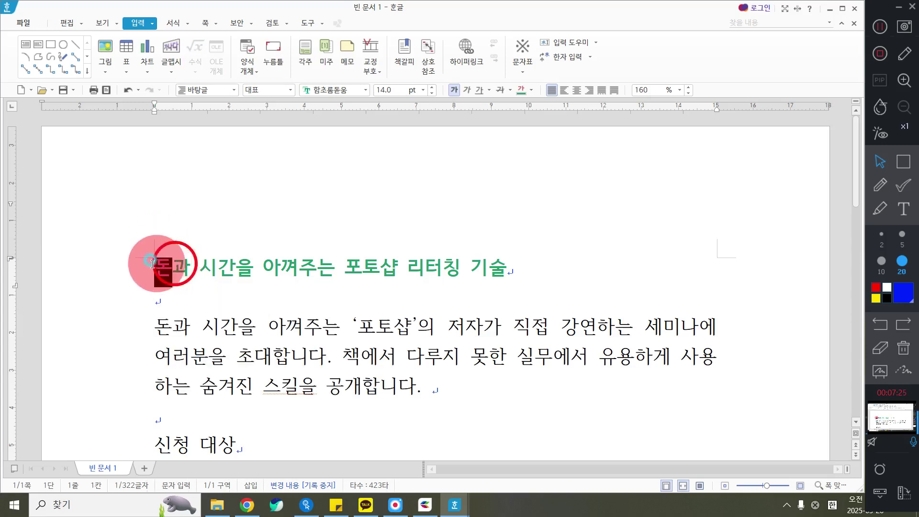
key(F9)
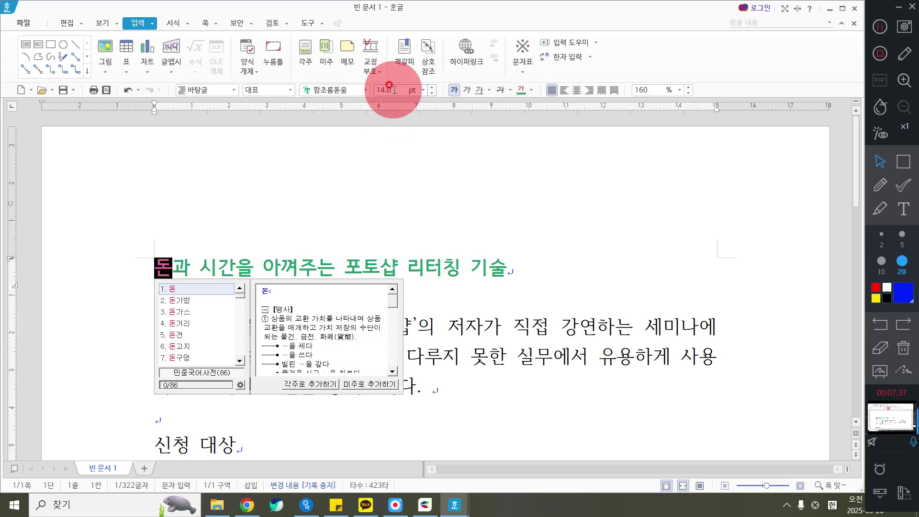
click(423, 90)
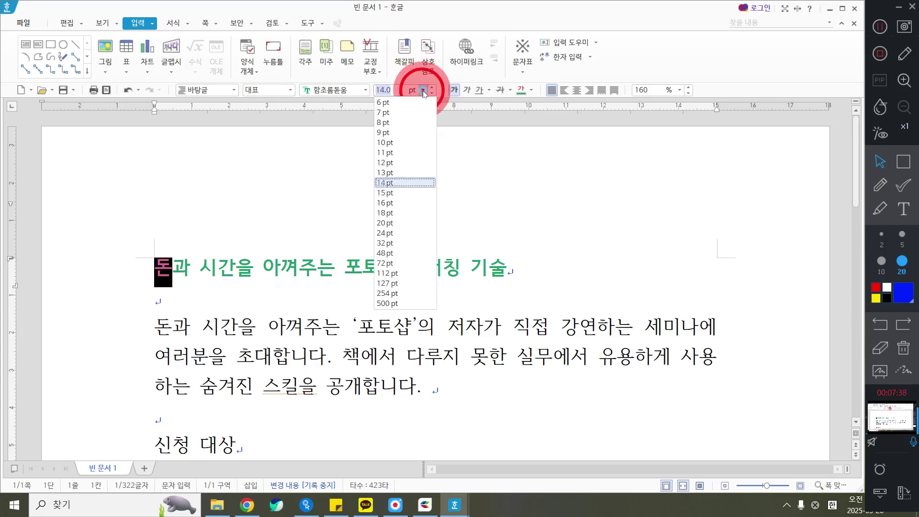
click(380, 234)
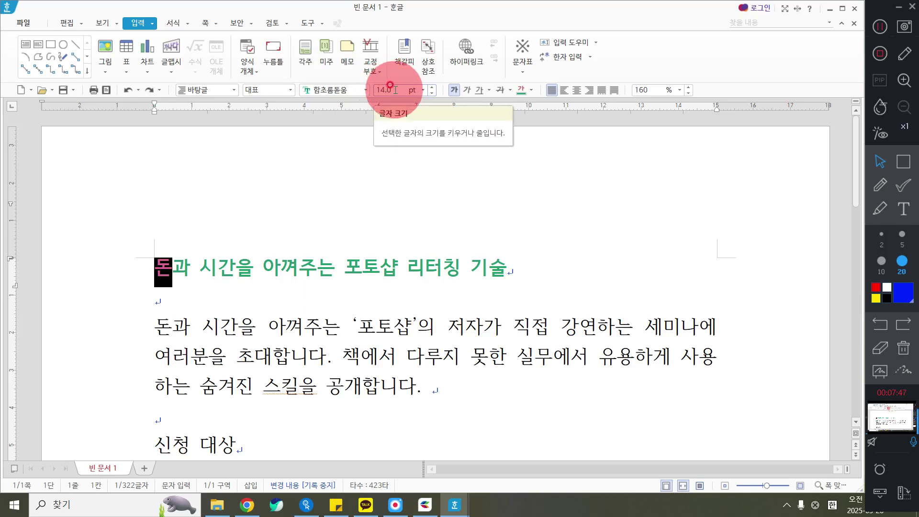
click(394, 89)
text(25)
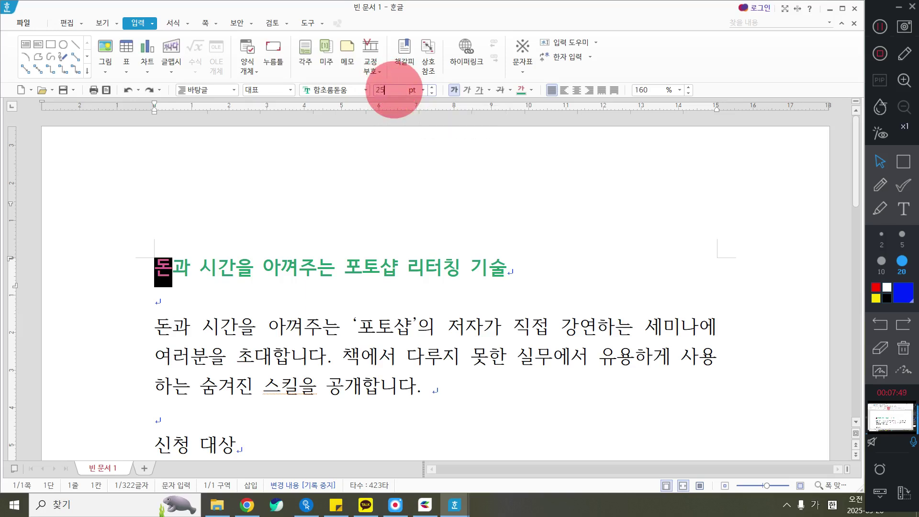
key(Return)
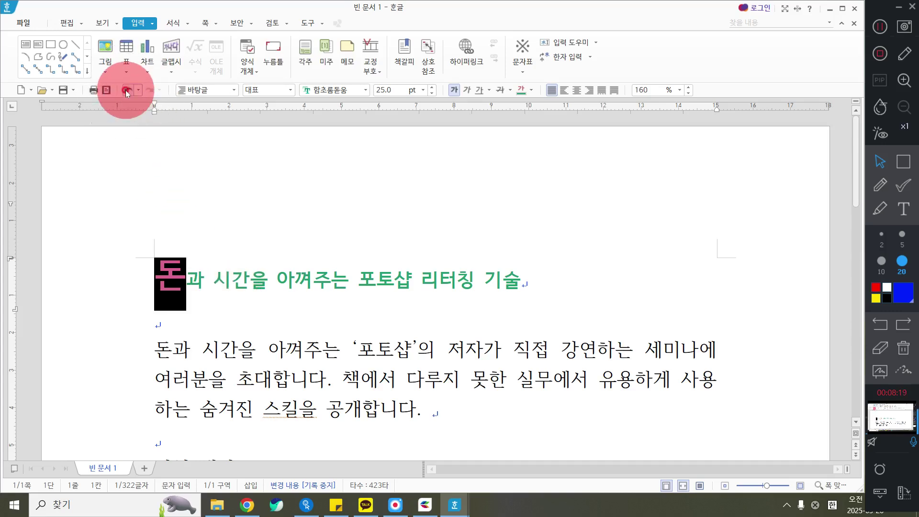
Set the size of the character 시 in the title's word 시간을 to 25 pt
drag(232, 278, 214, 278)
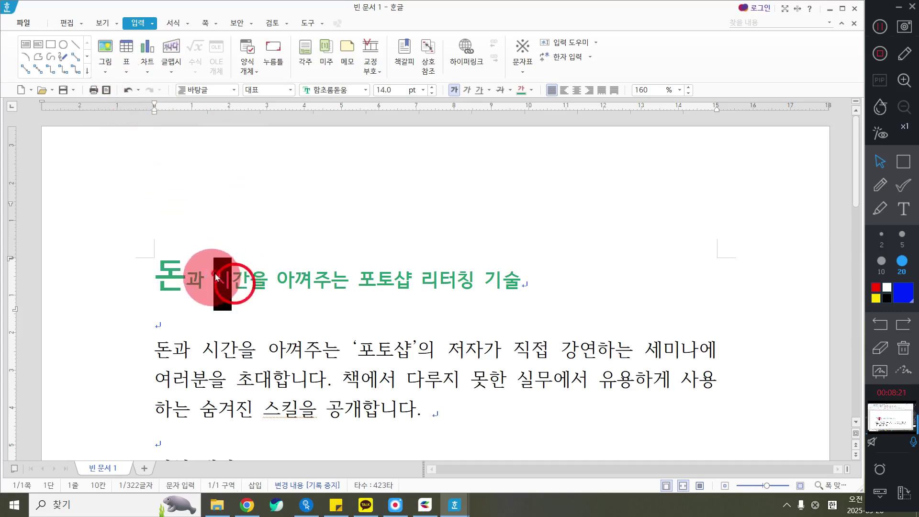
key(F9)
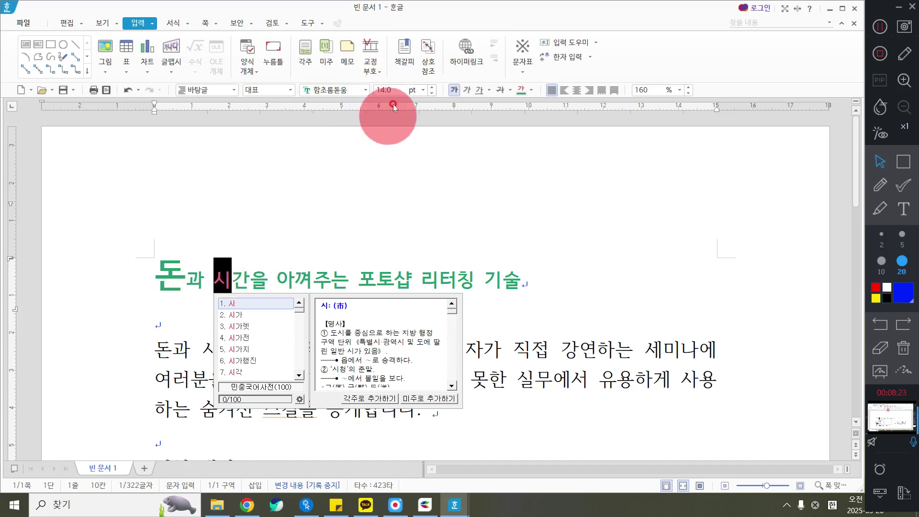
click(385, 90)
text(25)
key(Return)
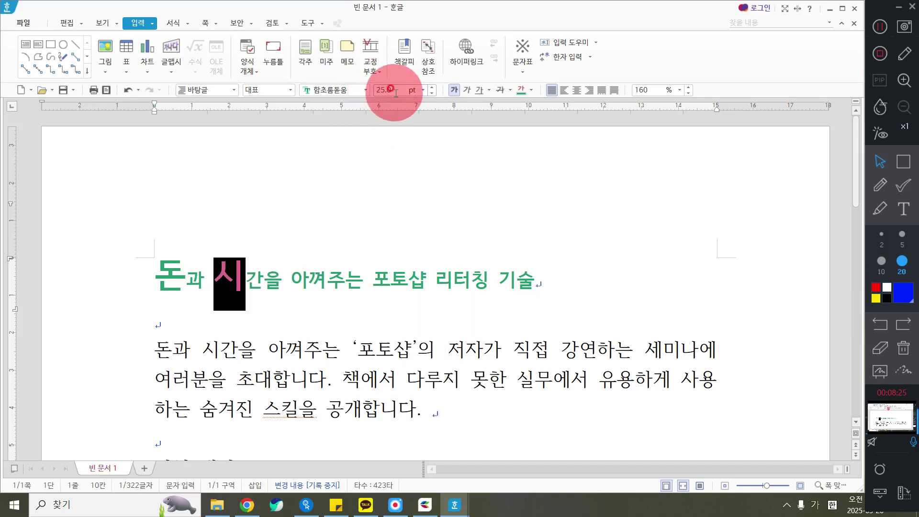
Enlarge the character 아 in the title's word 아껴주는 to 25 pt
drag(290, 279, 297, 279)
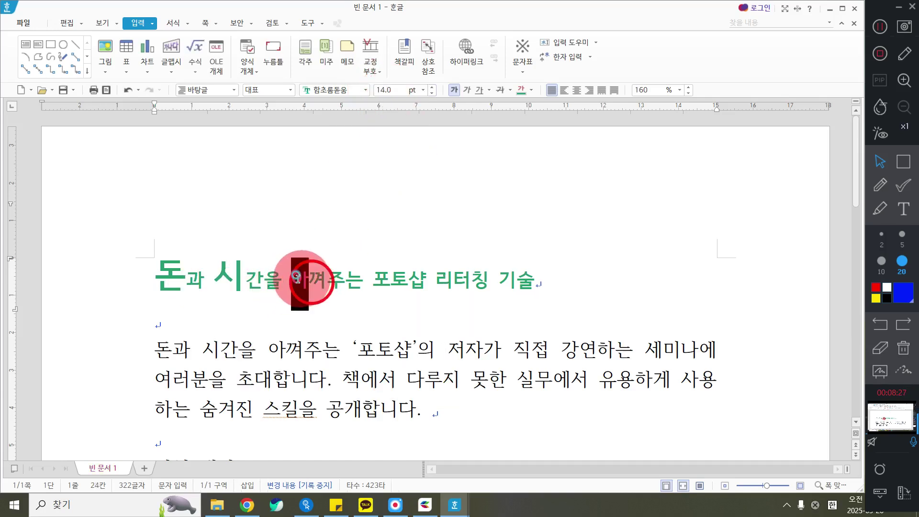
key(F9)
click(401, 92)
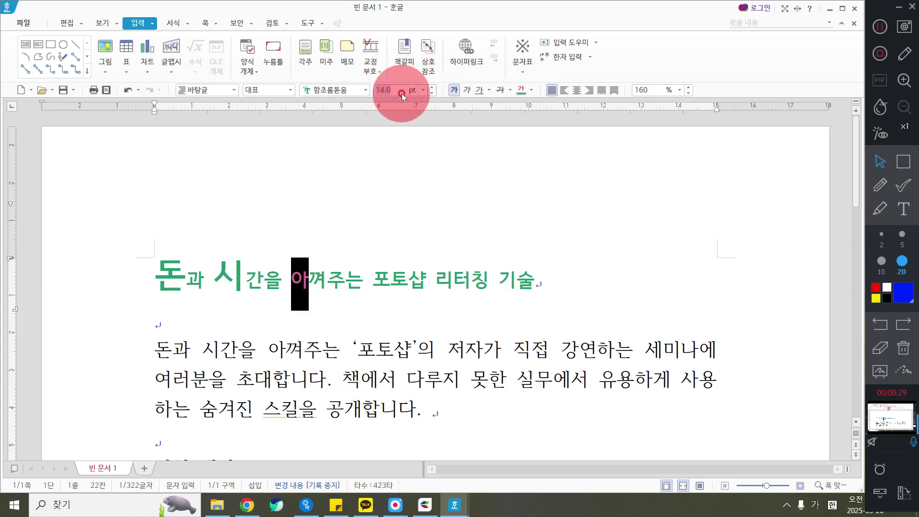
text(25)
click(431, 196)
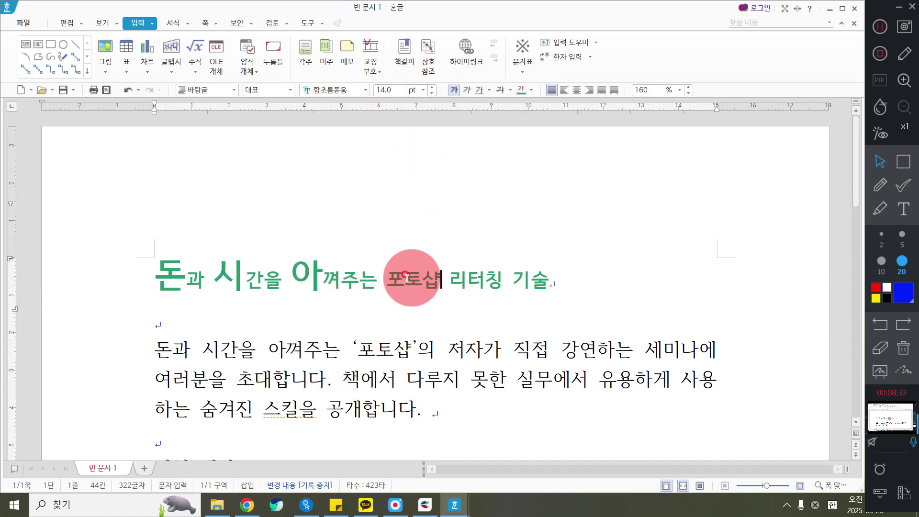
Enlarge only the character 포 of 포토샵 in the title to 25 pt
drag(406, 278, 386, 278)
click(393, 90)
text(25)
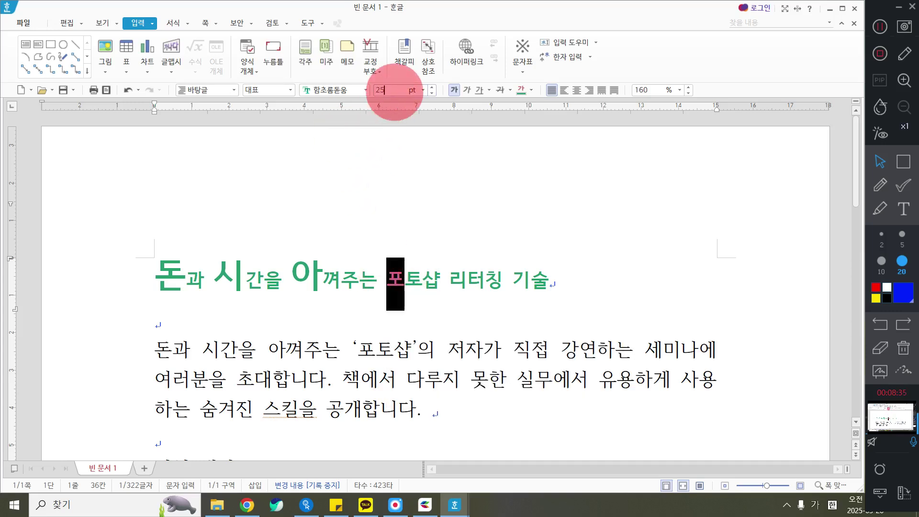
click(460, 160)
Set the size of the title's words 포토샵 리터칭 to 25 pt
drag(479, 277, 463, 277)
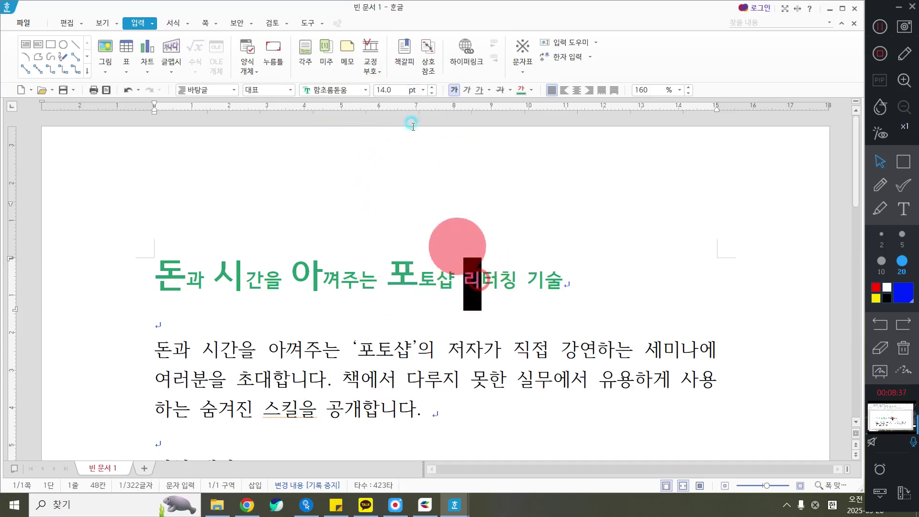
key(Hangul_Hanja)
click(393, 275)
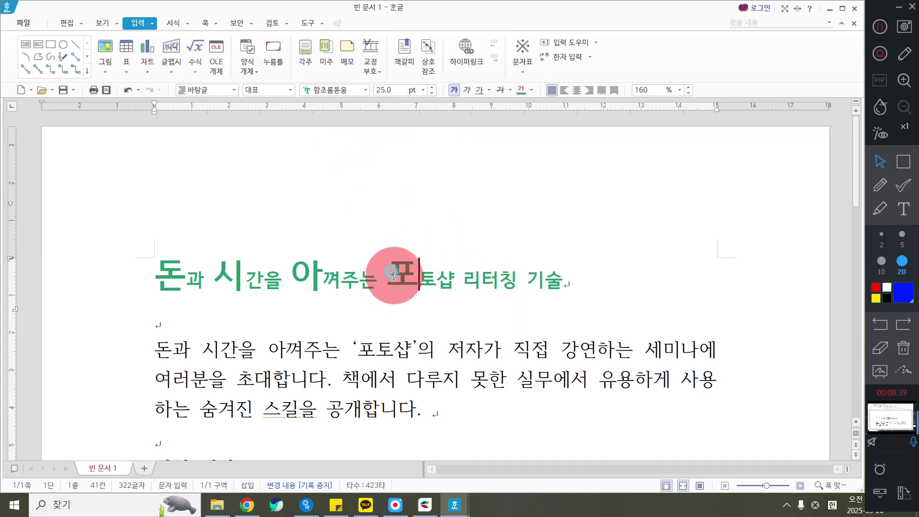
drag(393, 276, 515, 277)
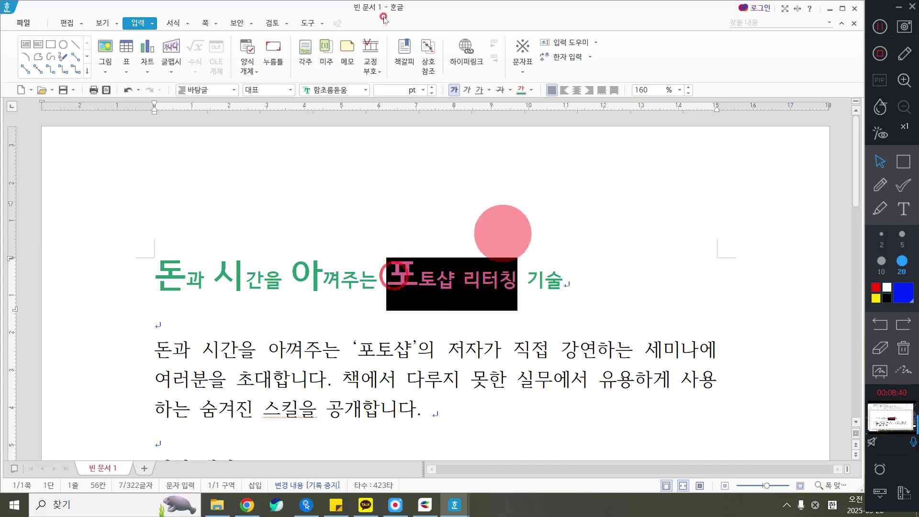
click(406, 88)
text(25)
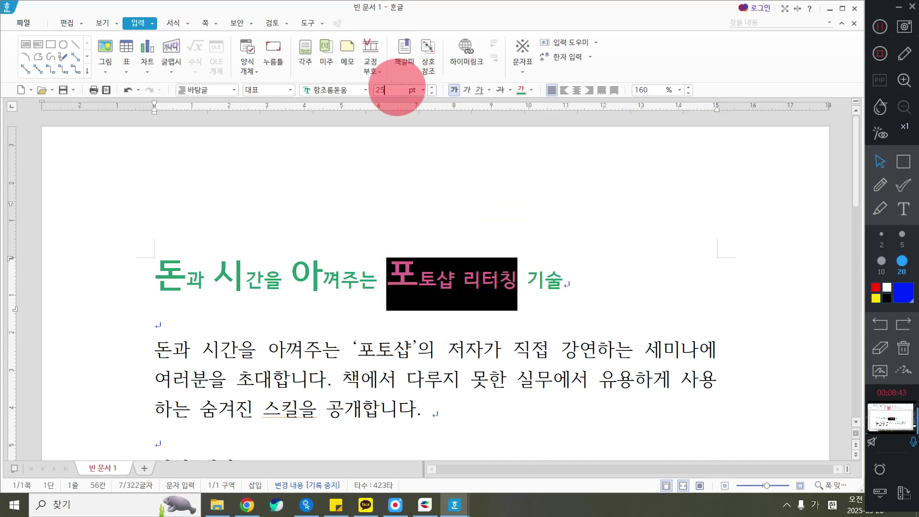
key(Return)
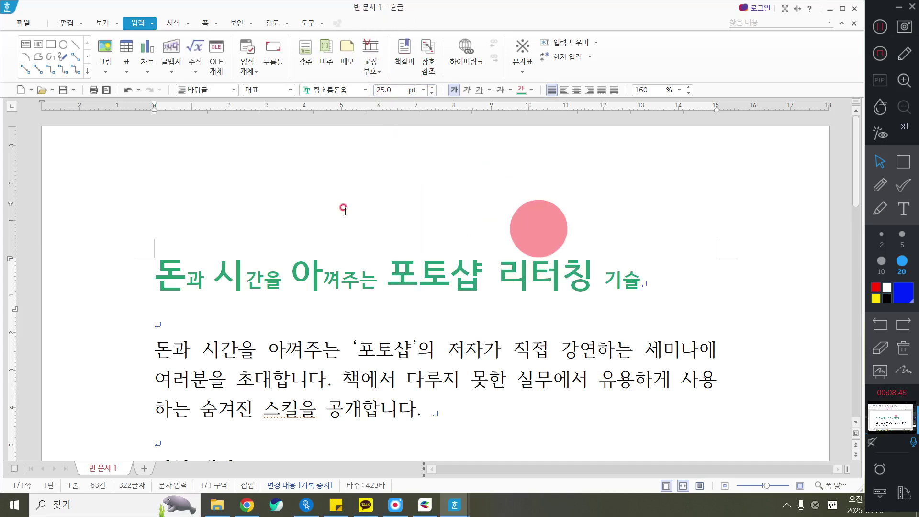
Set the size of the title's last word 기술 to 25 pt
drag(607, 276, 658, 291)
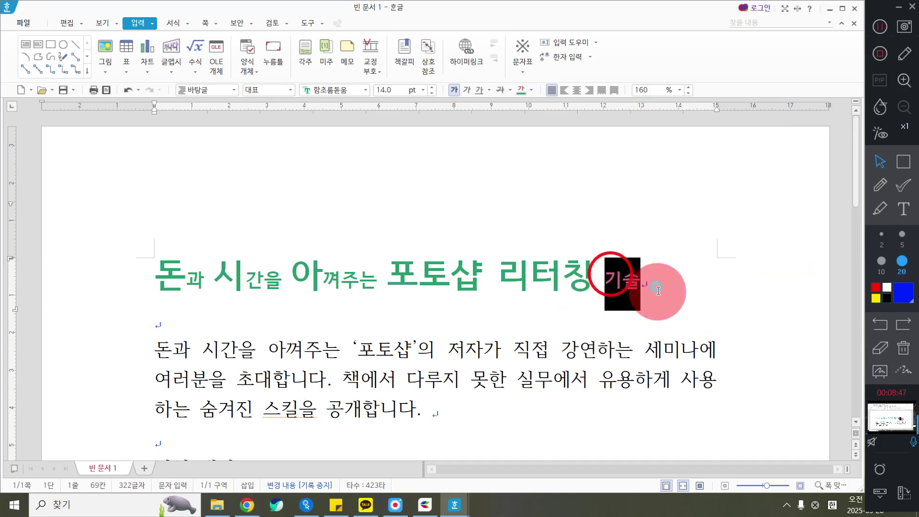
click(389, 88)
text(2)
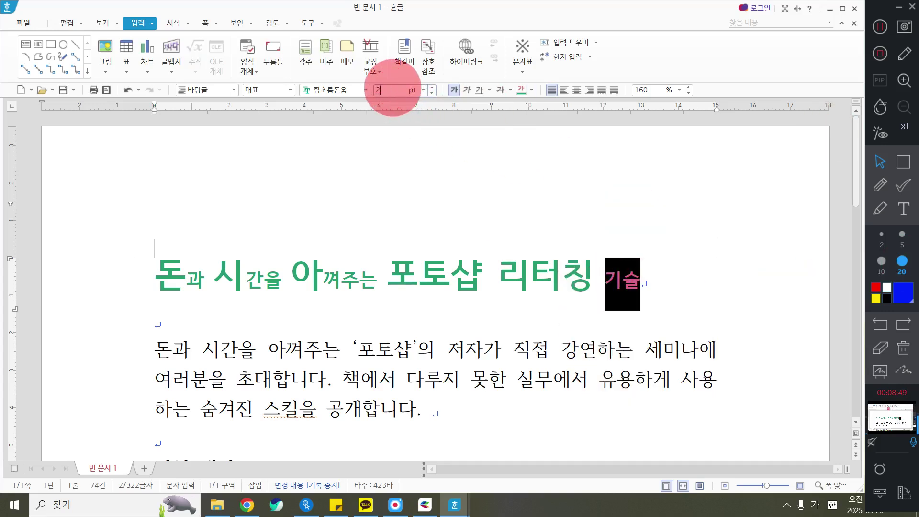
text(5)
key(Return)
click(341, 278)
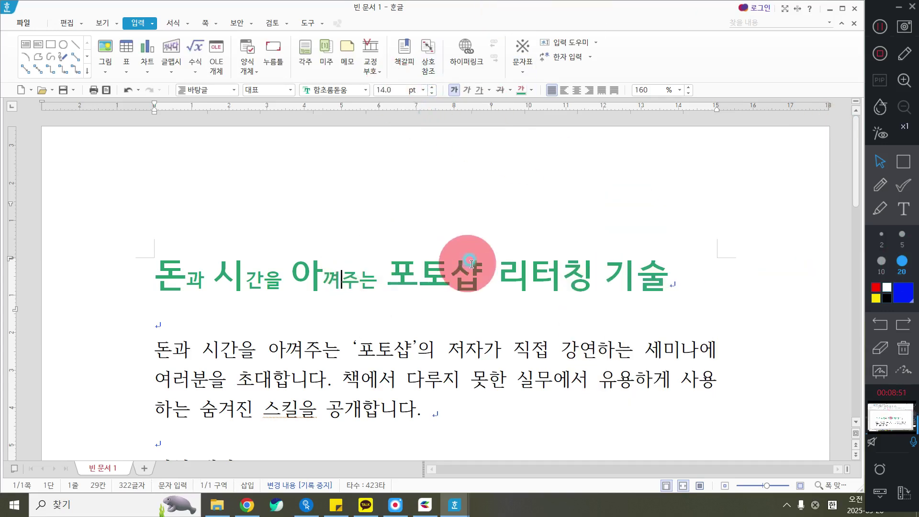
Undo the size changes made to 기술, 포토샵 리터칭 and 아 in the title
key(ctrl+z)
key(ctrl+z)
key(ctrl+z)
key(ctrl+z)
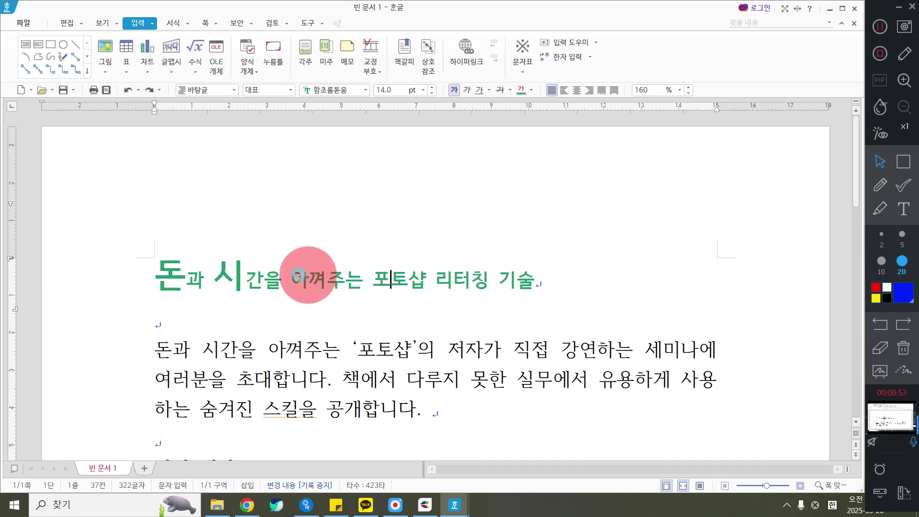
key(ctrl+z)
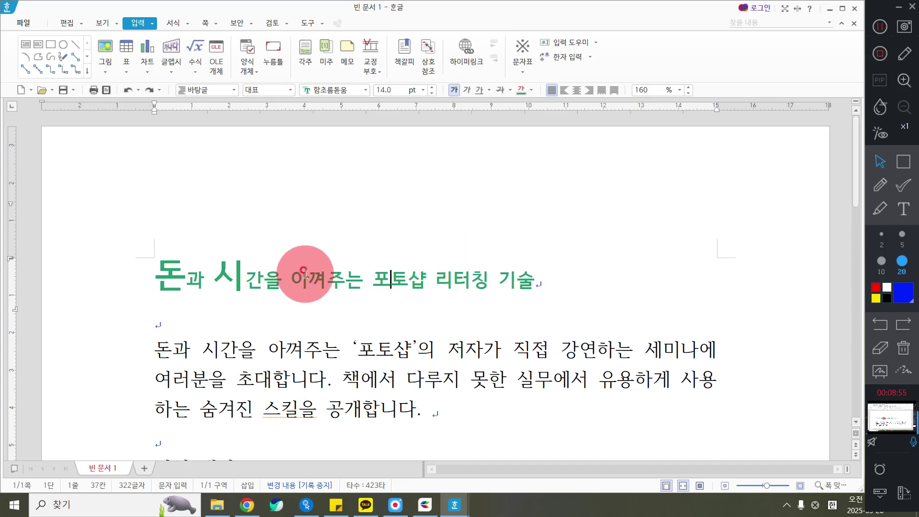
Set the size of the character 아 in the title's word 아껴주는 to 25 pt
drag(305, 274, 297, 274)
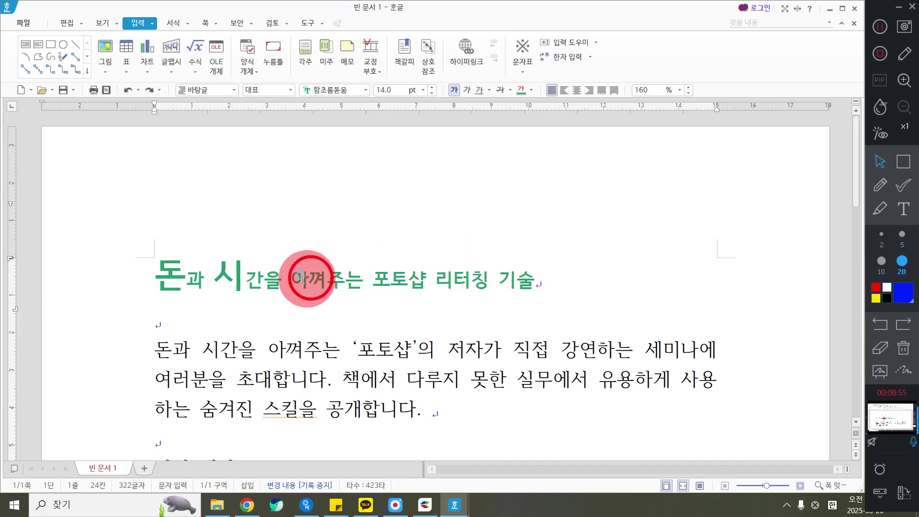
click(393, 88)
text(25)
key(Return)
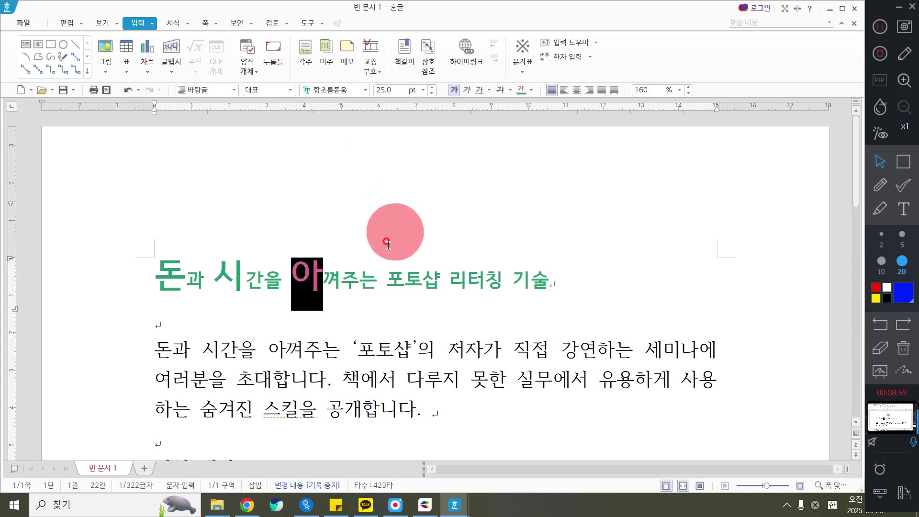
Set the size of the whole phrase 포토샵 리터칭 기술 in the title to 25 pt and clear the selection
drag(387, 245, 550, 286)
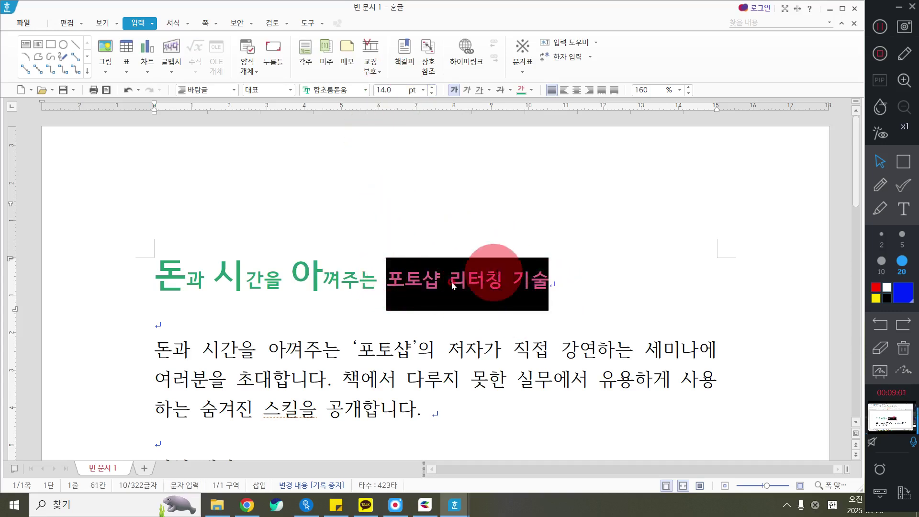
click(391, 90)
text(25)
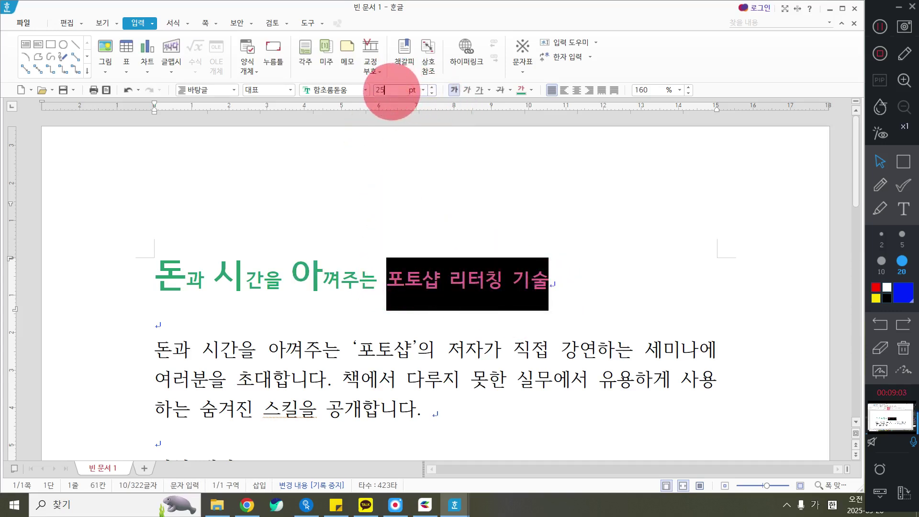
key(Return)
click(598, 249)
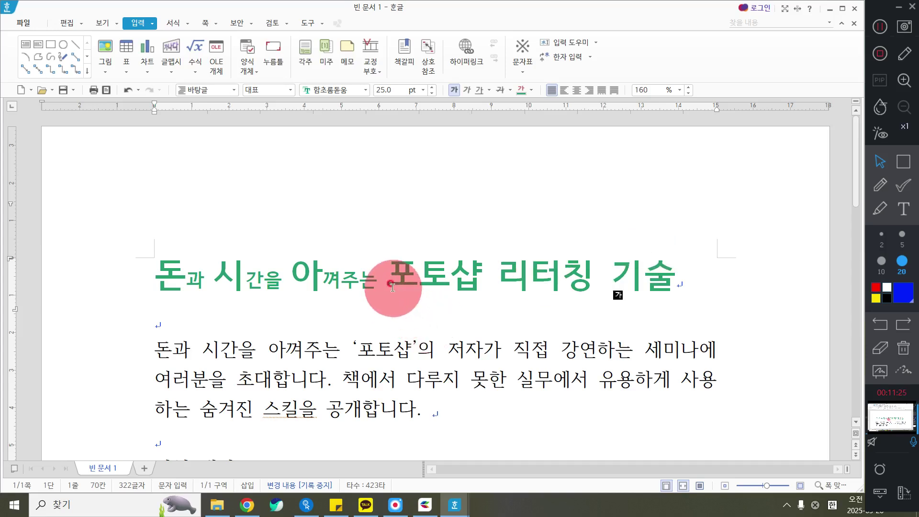
Check the required title formatting in the reference document 공지-글꼴바꾸기전.hwp and return to the working document
drag(390, 287, 718, 290)
click(718, 291)
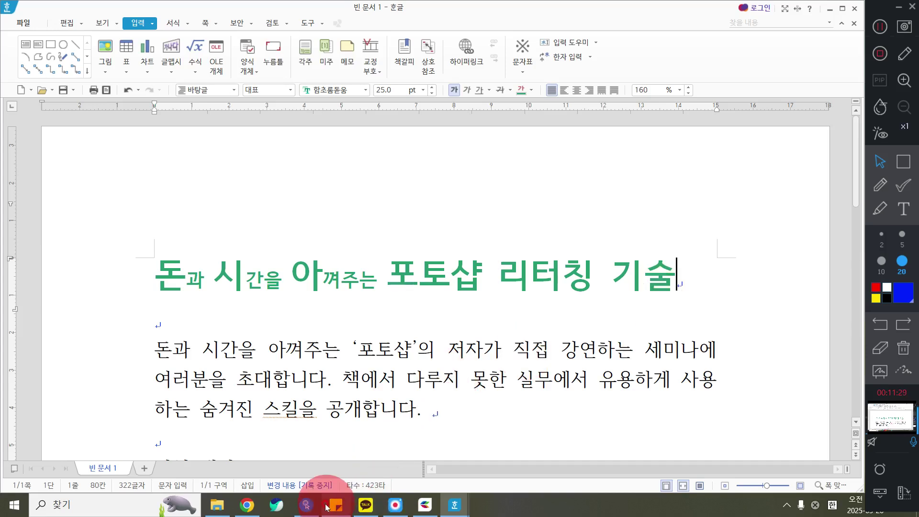
mouse_move(453, 507)
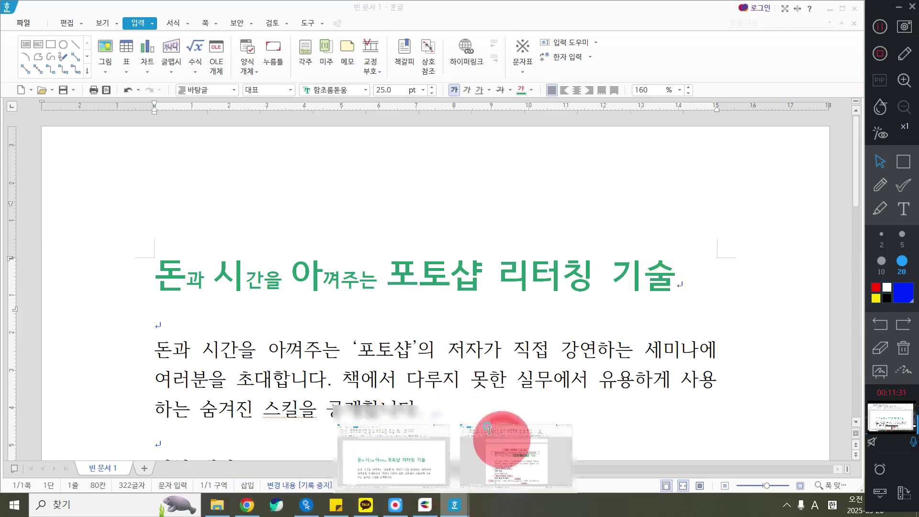
click(496, 383)
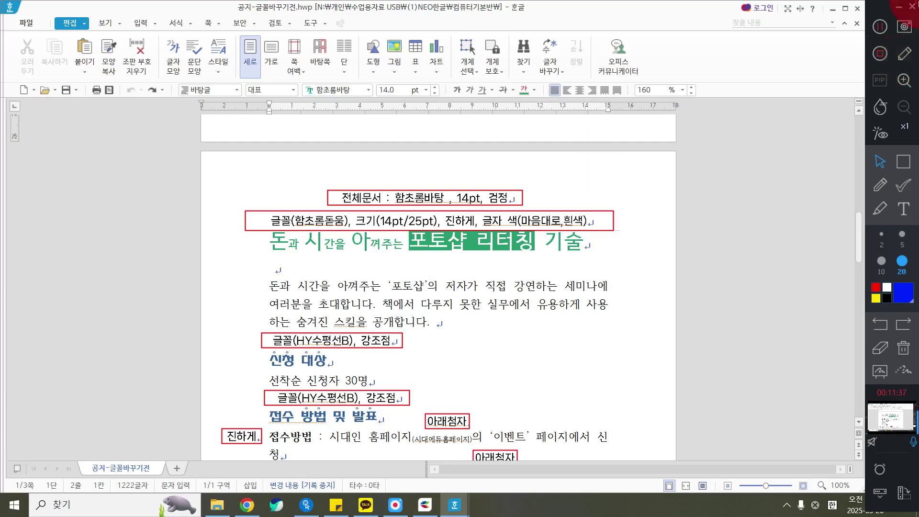
click(831, 8)
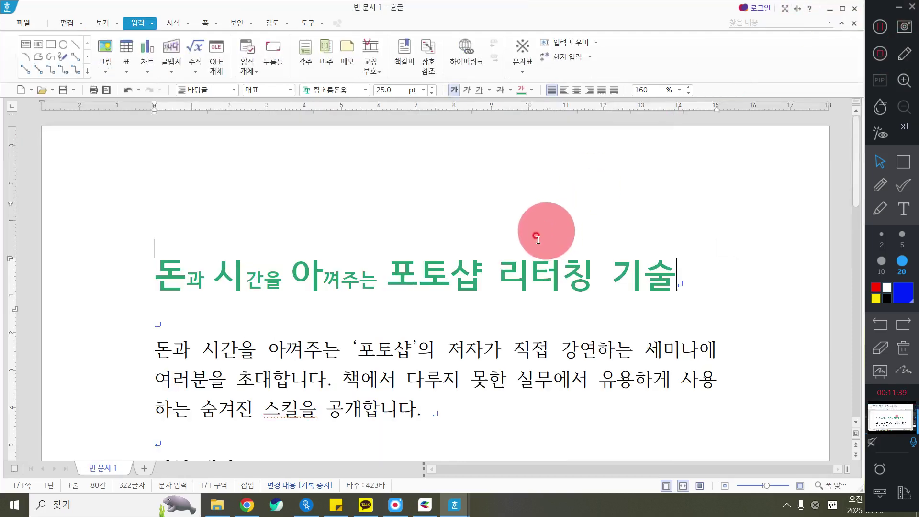
Try white as the text color of 포토샵 리터칭 in the title and undo the change
drag(384, 268, 579, 269)
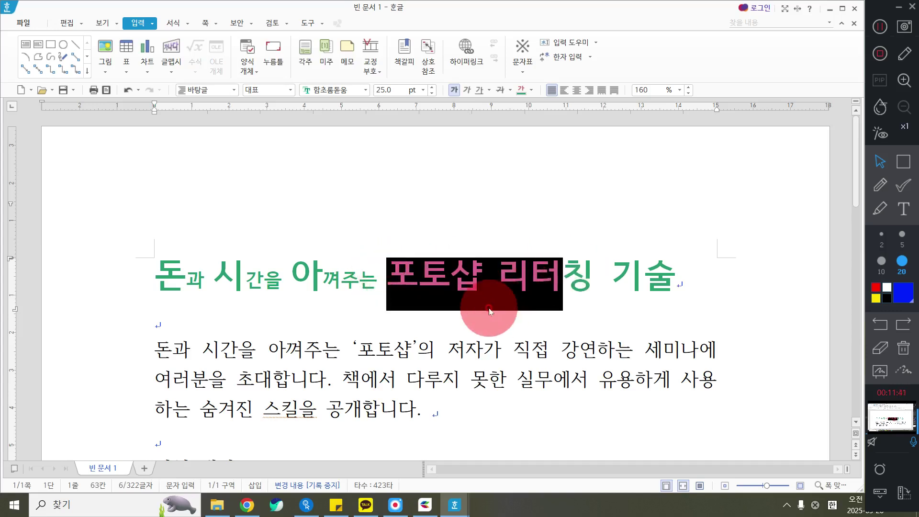
click(587, 271)
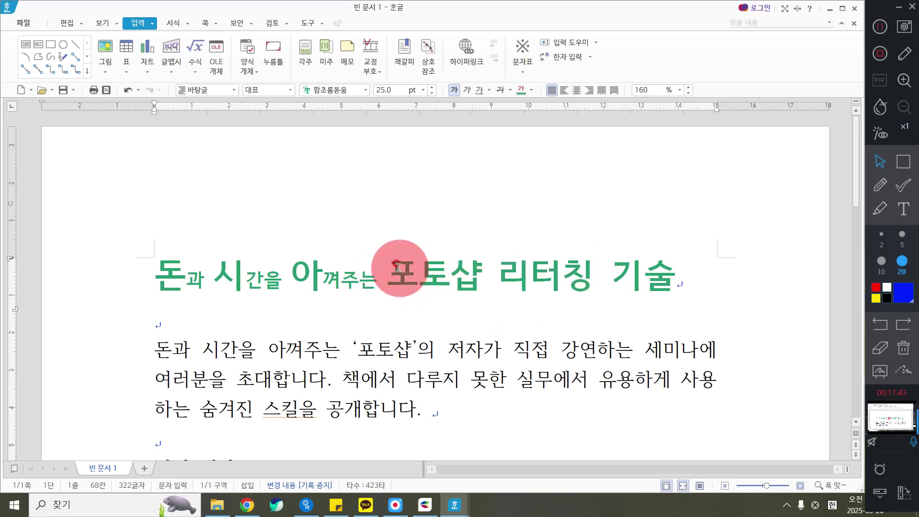
drag(387, 268, 580, 269)
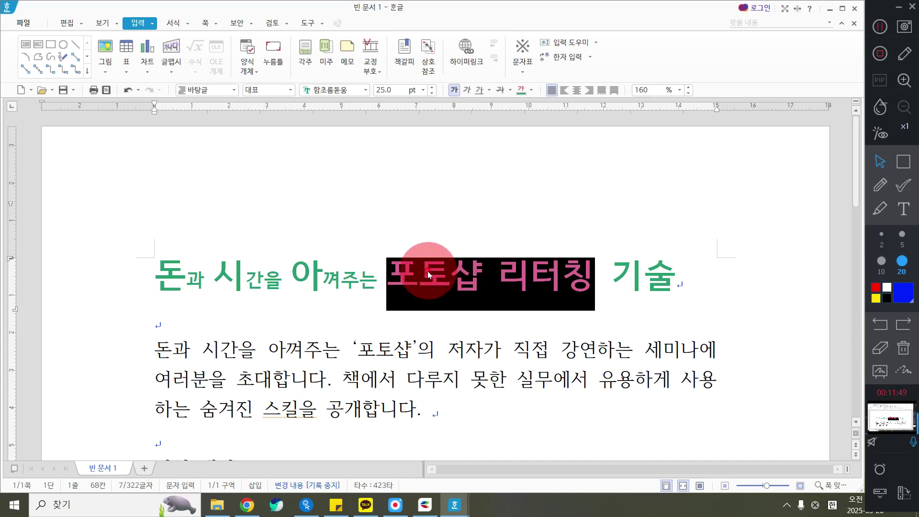
click(530, 90)
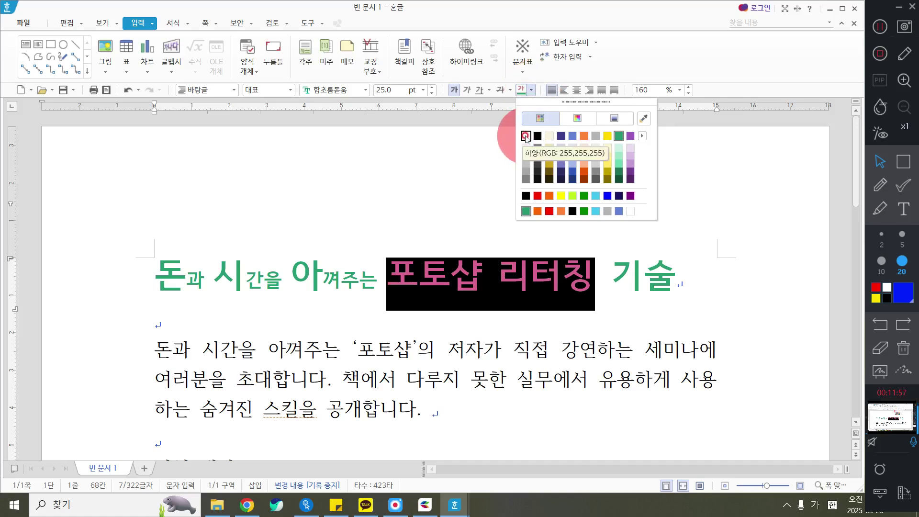
click(525, 136)
click(455, 189)
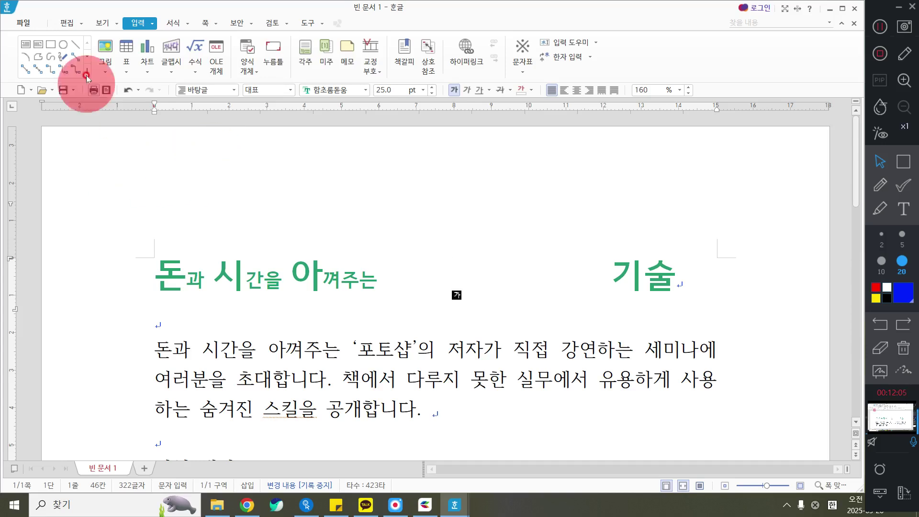
click(127, 90)
click(503, 334)
Open the character formatting of 포토샵 리터칭 in the title and choose white from the 기본 theme palette as its text color
drag(400, 270, 594, 287)
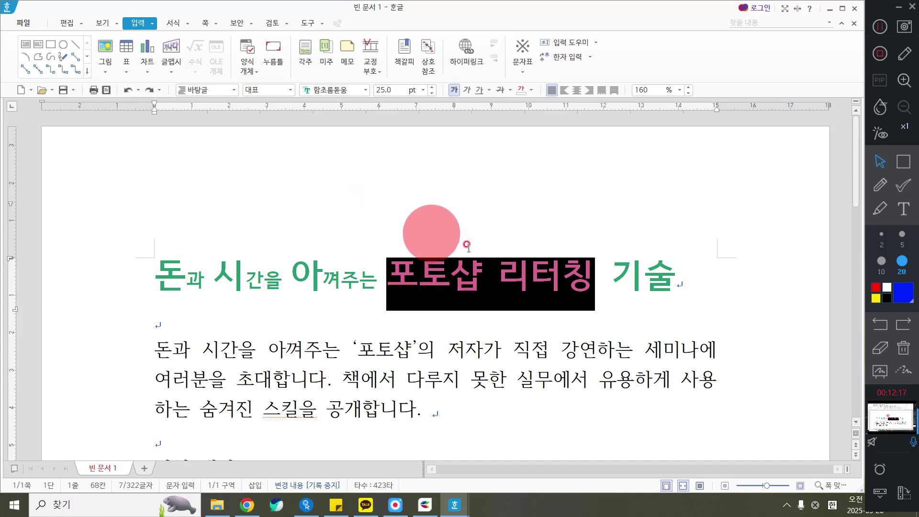
right_click(441, 170)
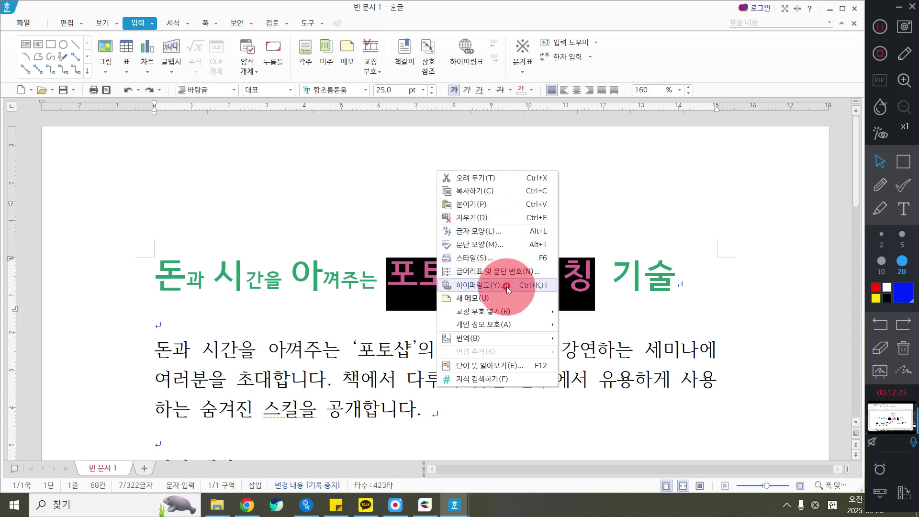
click(485, 231)
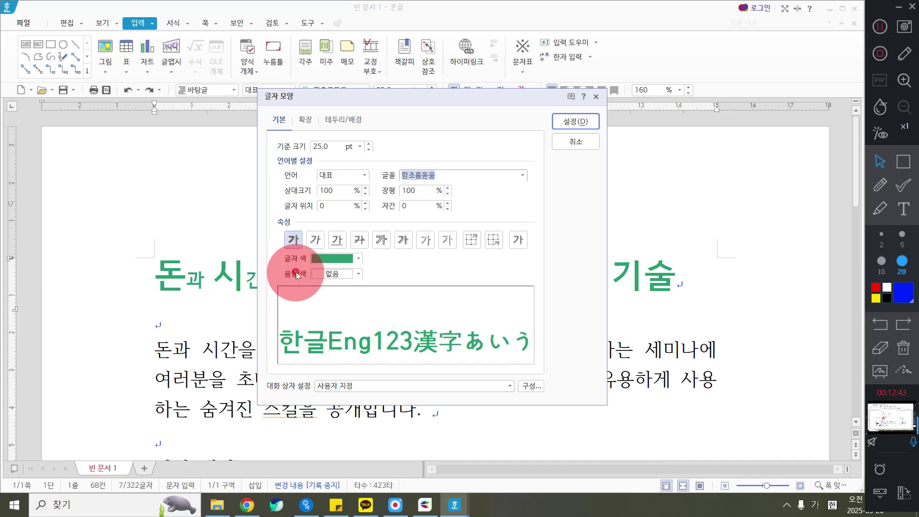
click(335, 259)
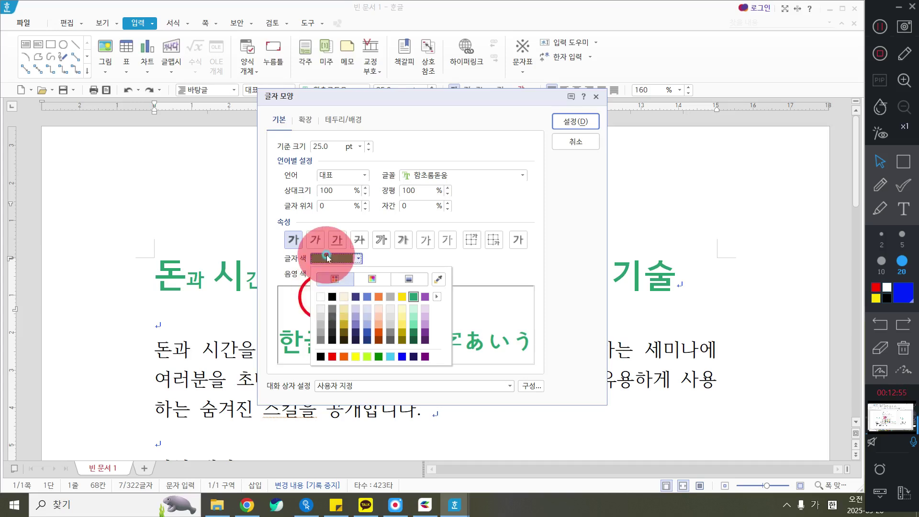
click(436, 296)
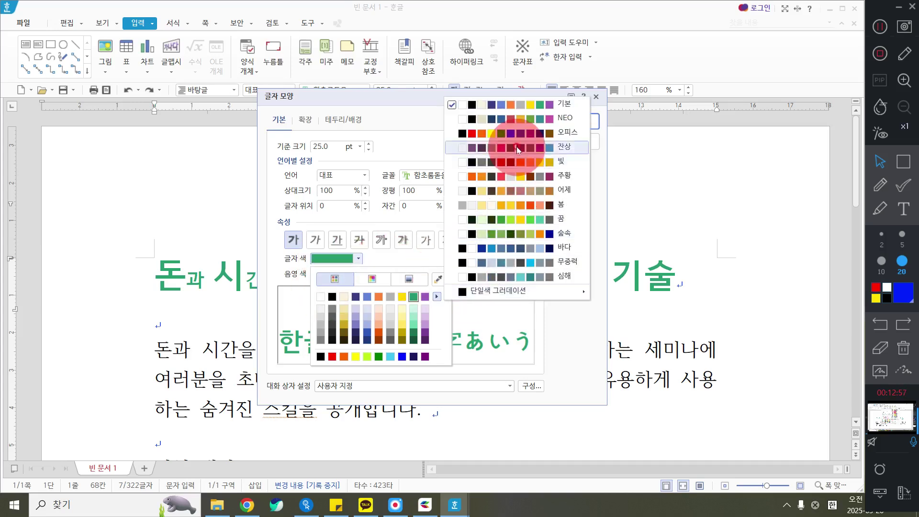
click(511, 134)
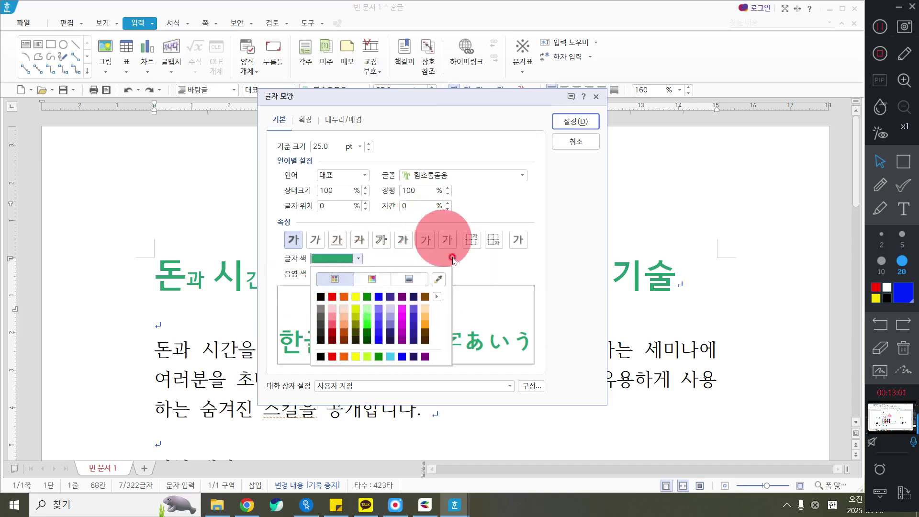
click(436, 297)
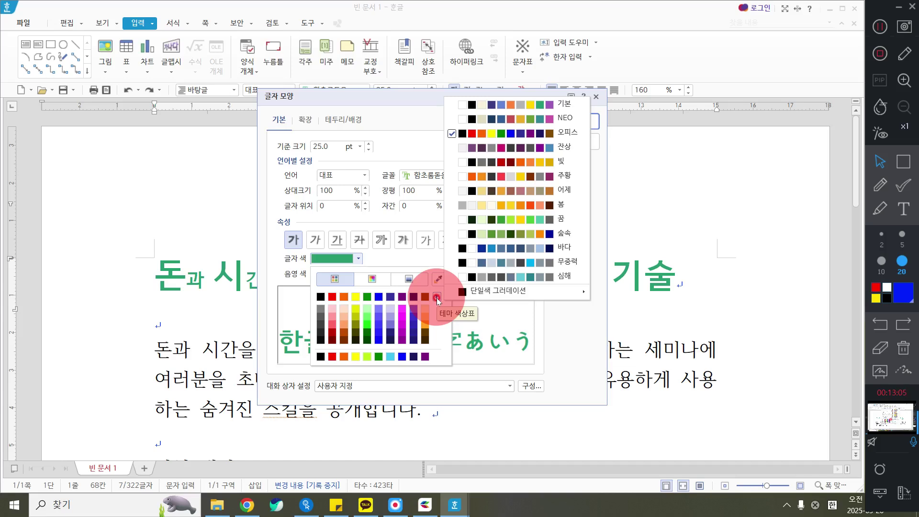
click(510, 103)
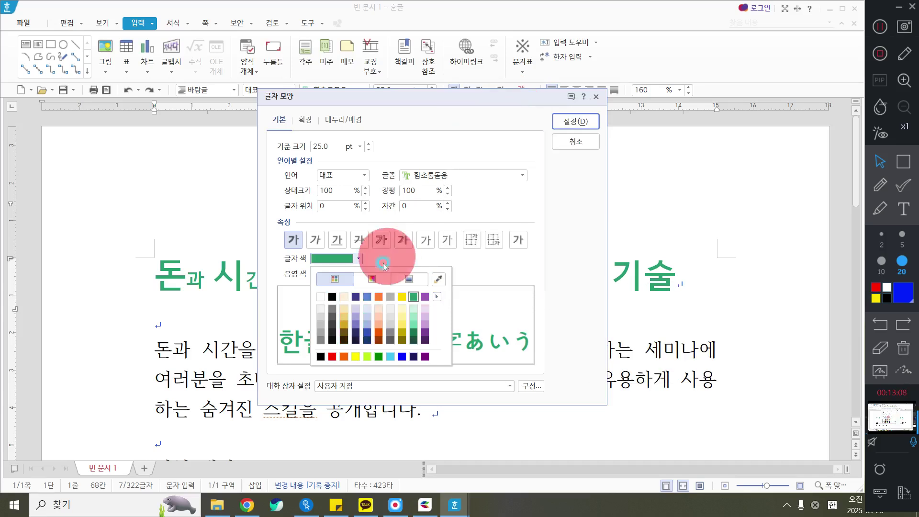
click(319, 297)
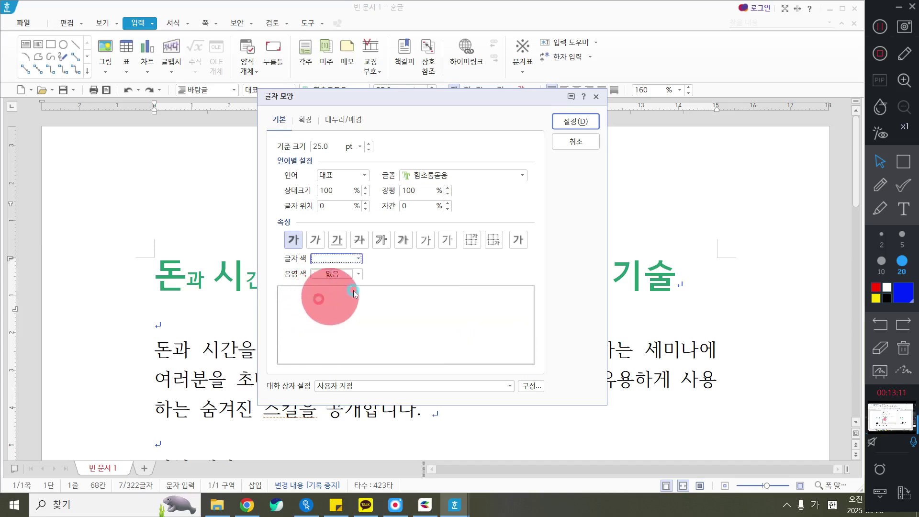
Give 포토샵 리터칭 a green shading color and apply the character formatting
click(333, 276)
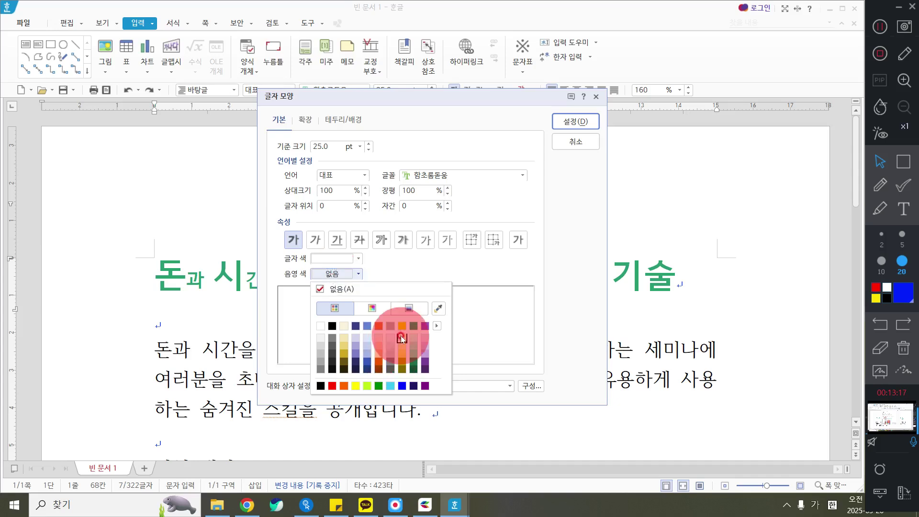
click(413, 366)
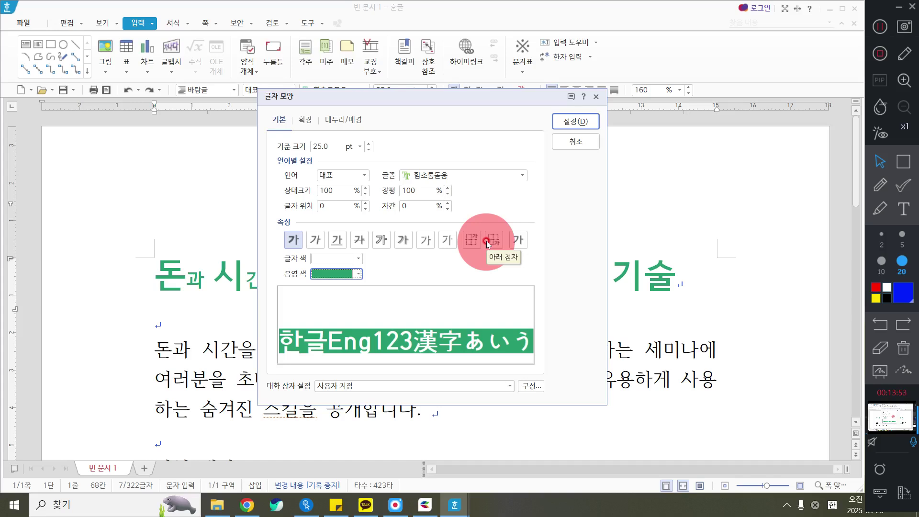
click(575, 121)
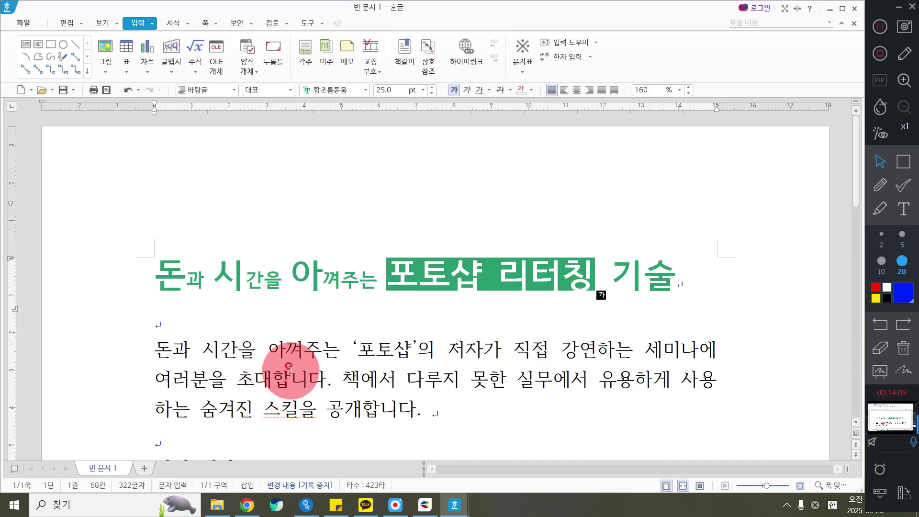
Select the subheading 신청 대상, open its character formatting and set the text color to purple
scroll(249, 335, down, 3)
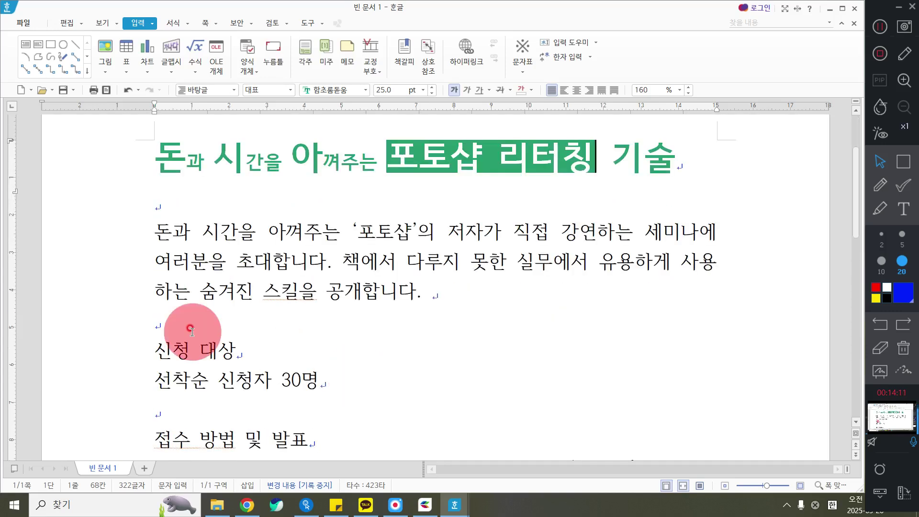
scroll(192, 378, down, 2)
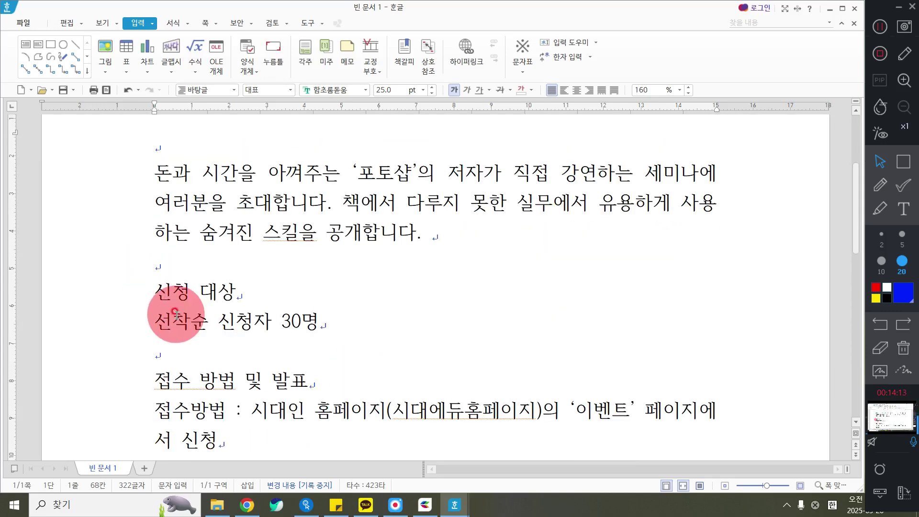
click(118, 296)
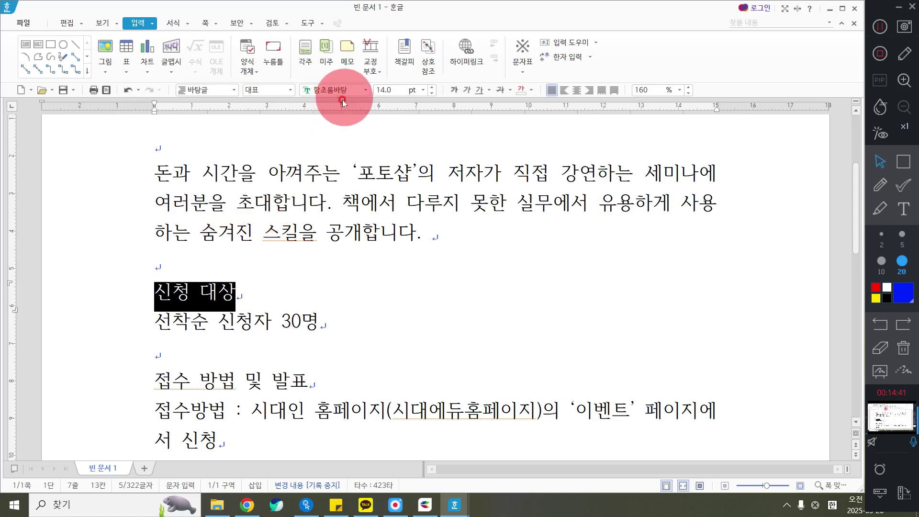
right_click(279, 287)
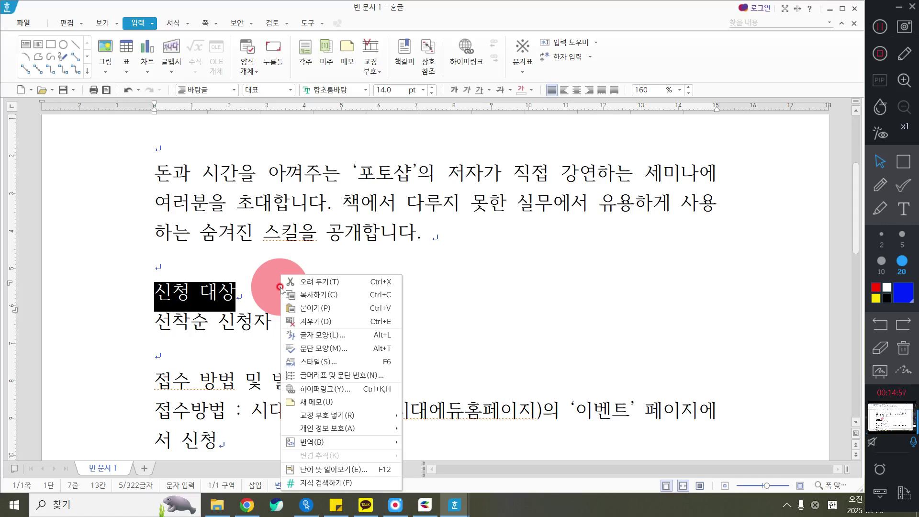
click(338, 336)
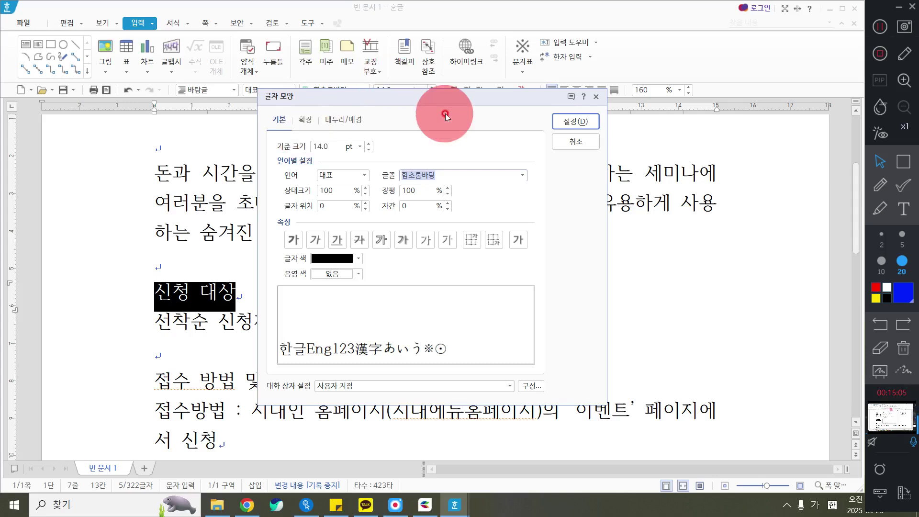
click(320, 256)
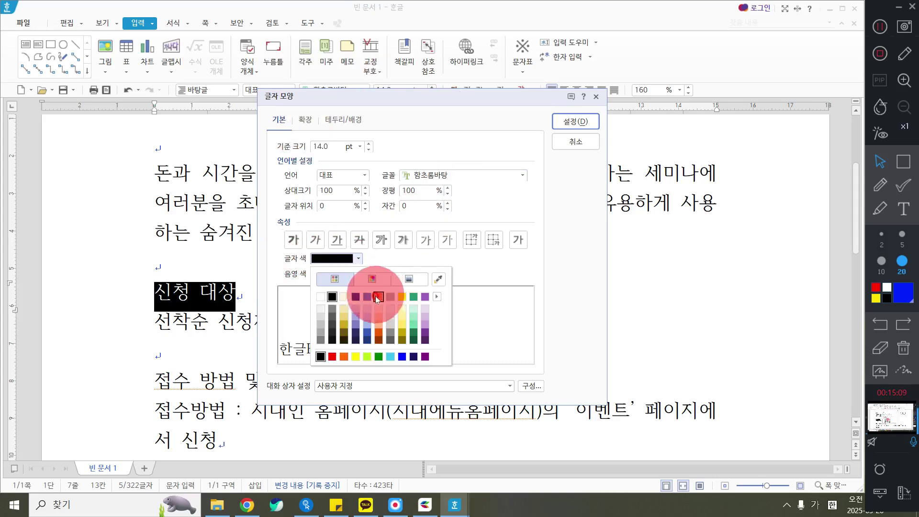
click(424, 296)
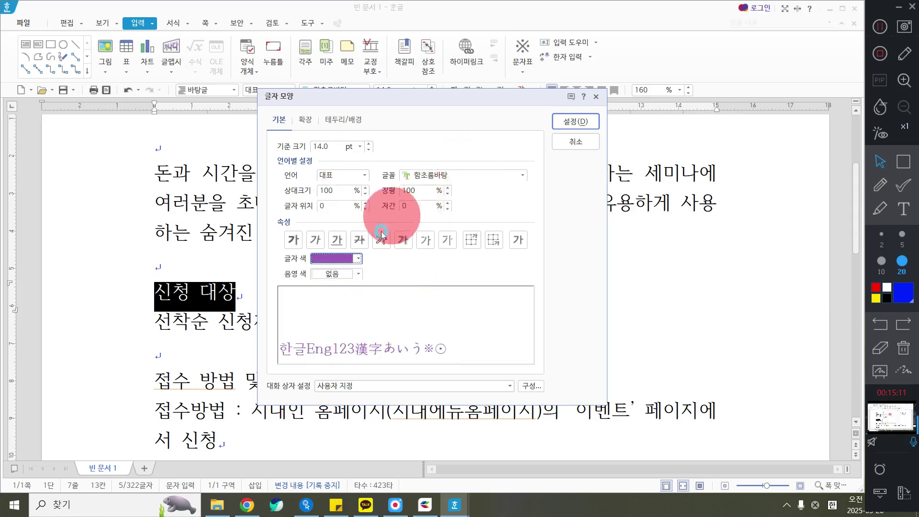
click(902, 162)
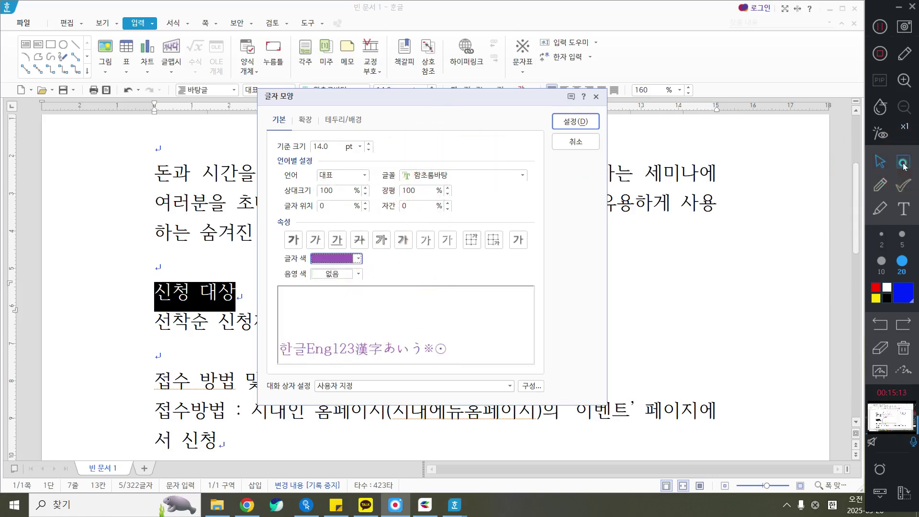
drag(376, 158, 539, 192)
click(879, 161)
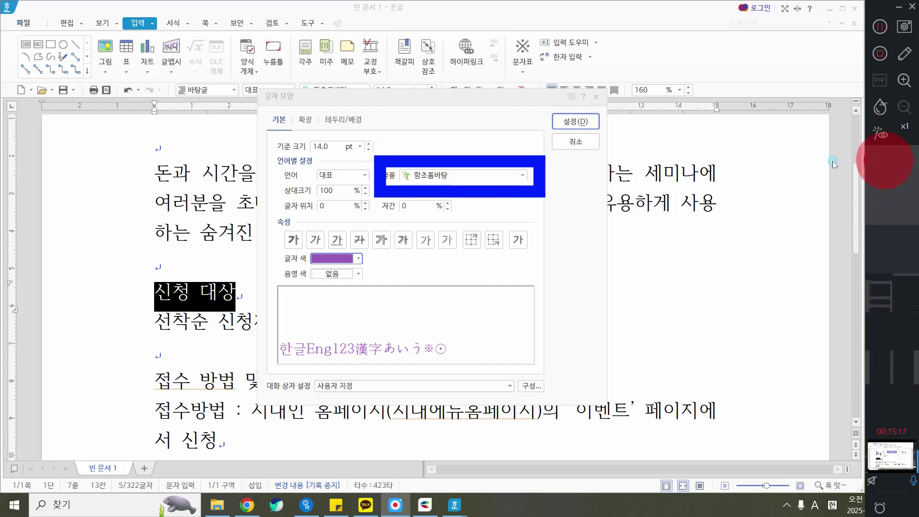
click(522, 176)
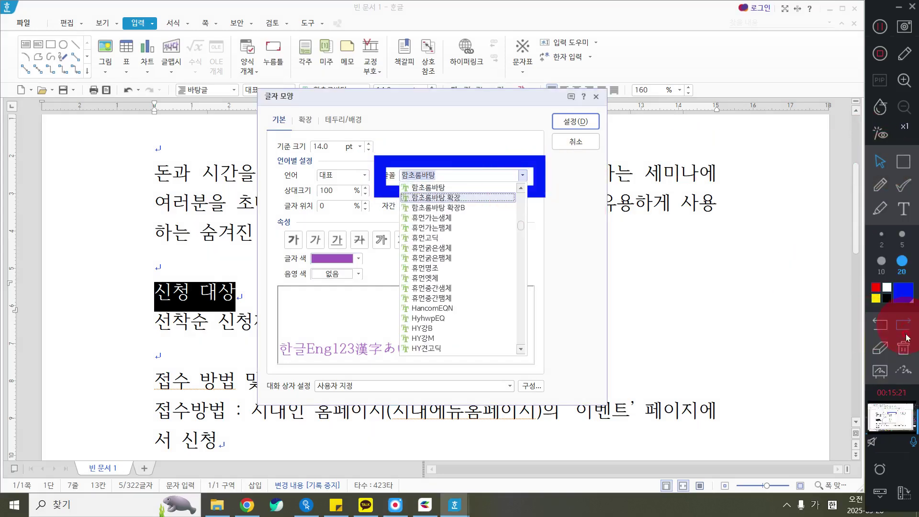
click(511, 192)
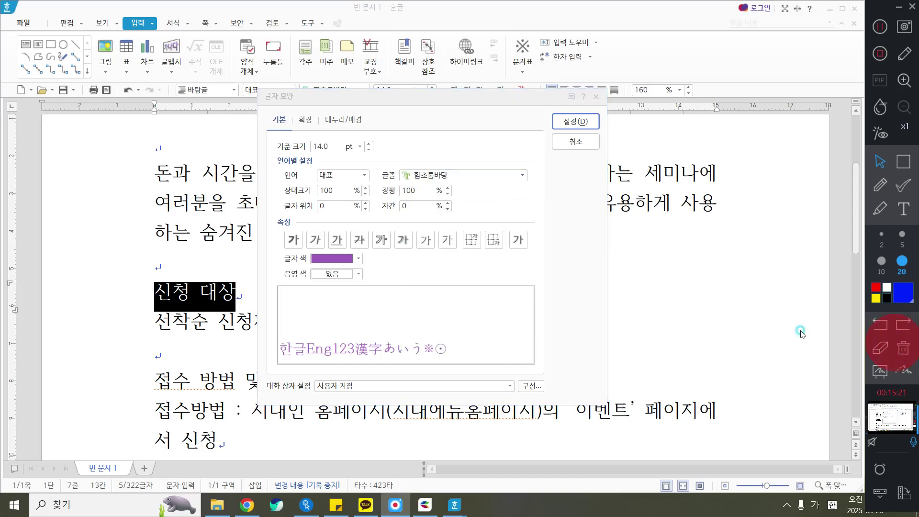
Set the font of the subheading 신청 대상 to 경기천년바탕 Bold
click(522, 175)
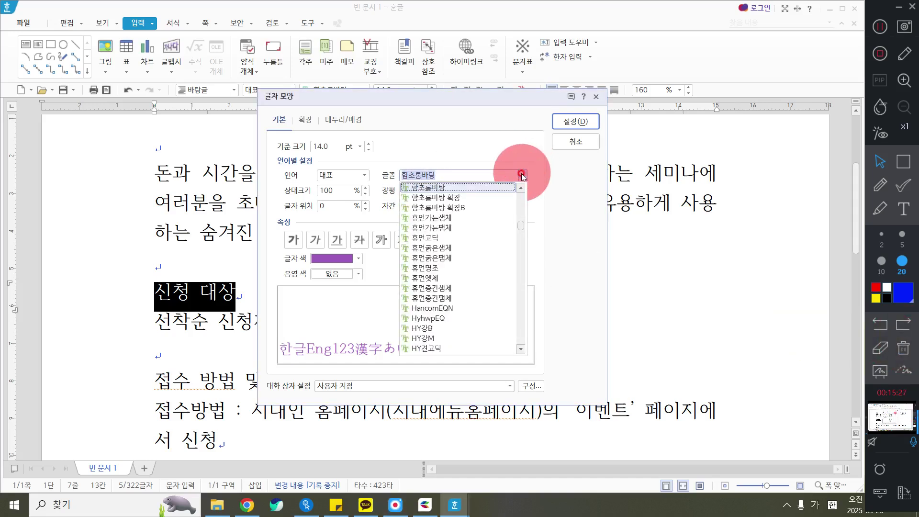
scroll(488, 259, up, 10)
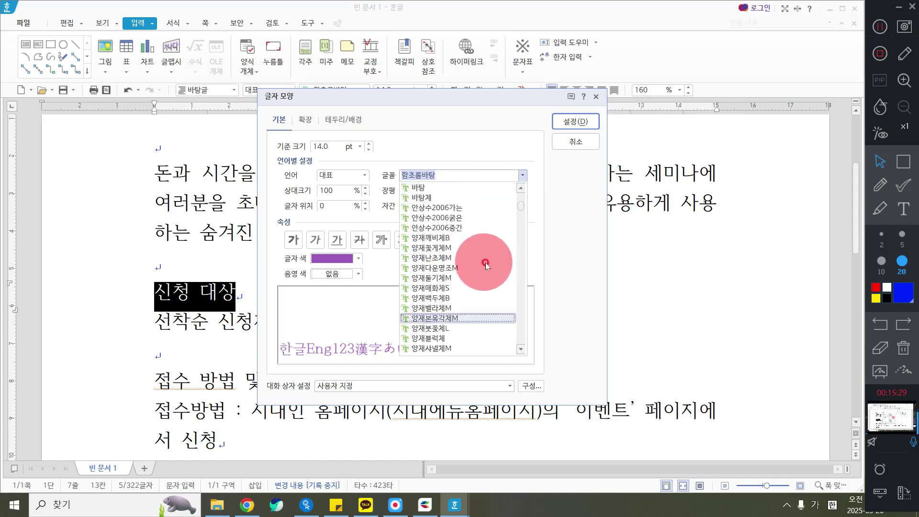
scroll(486, 265, up, 10)
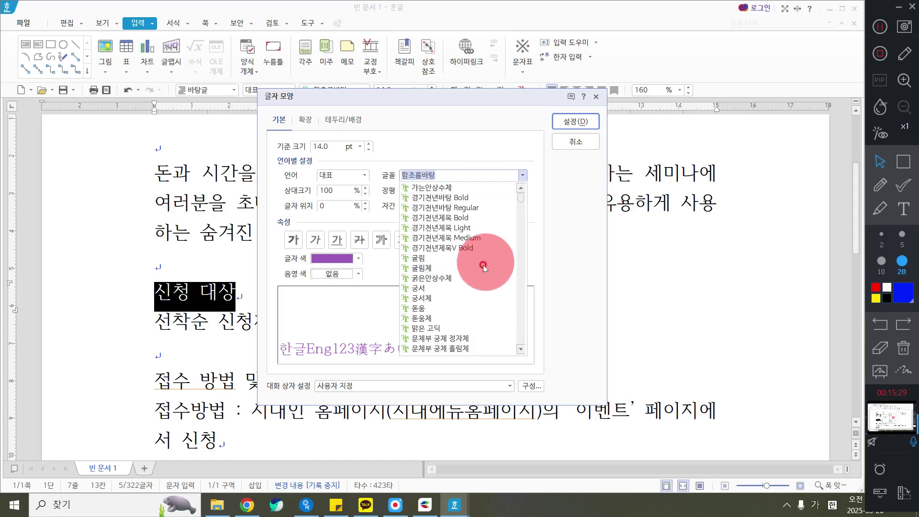
click(445, 198)
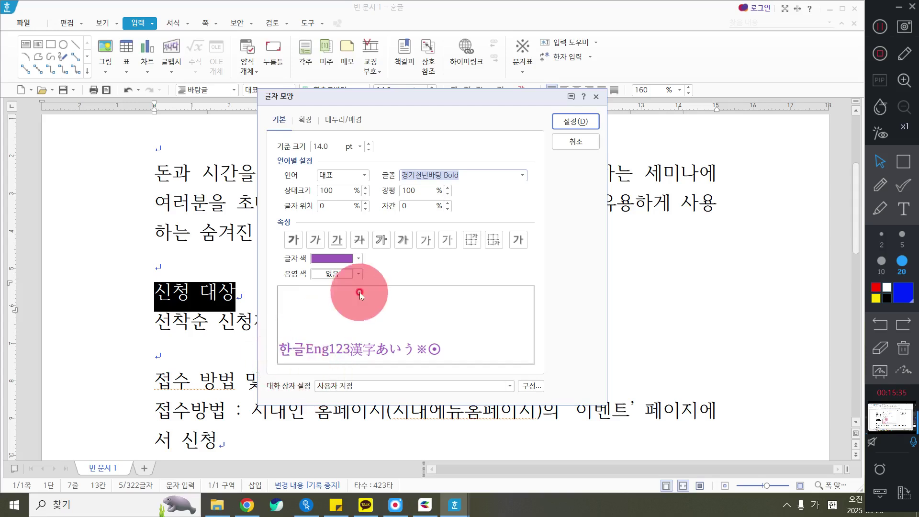
Change the font of the subheading 신청 대상 to 안성탕면체 Bold
click(522, 175)
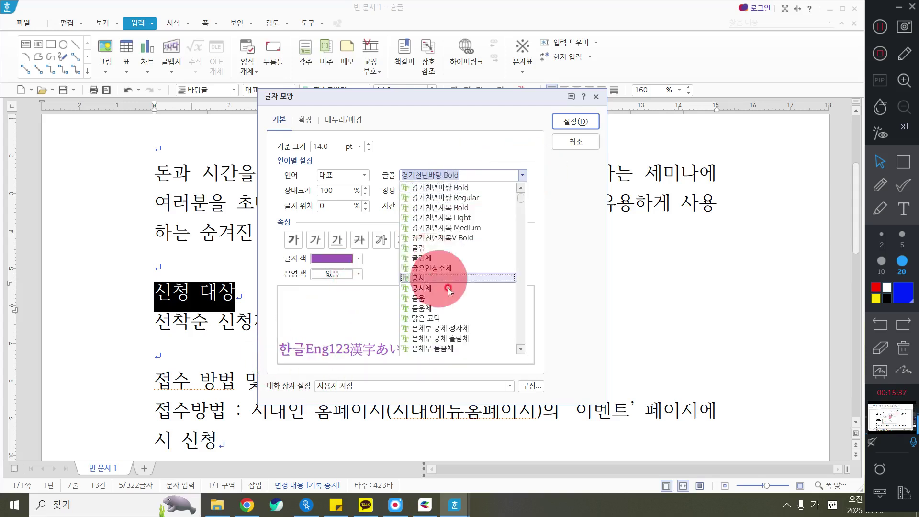
scroll(469, 315, down, 15)
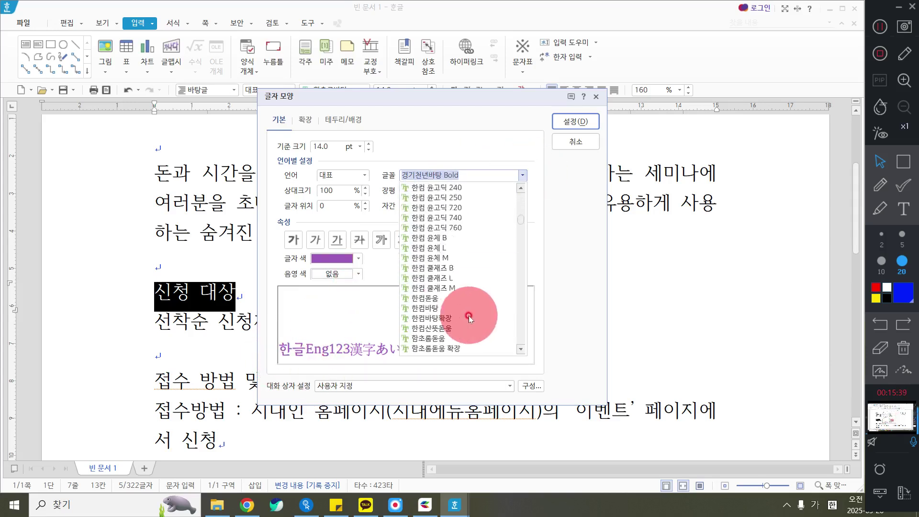
scroll(469, 315, down, 10)
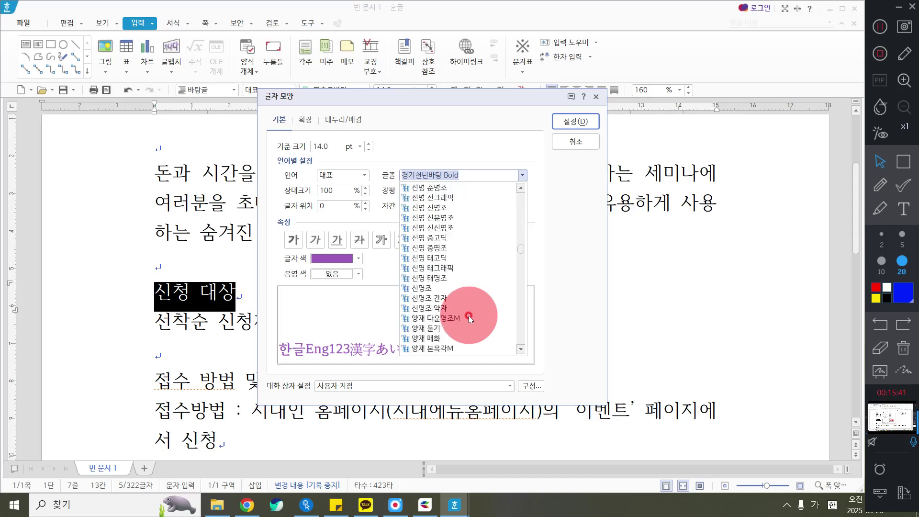
scroll(469, 314, down, 10)
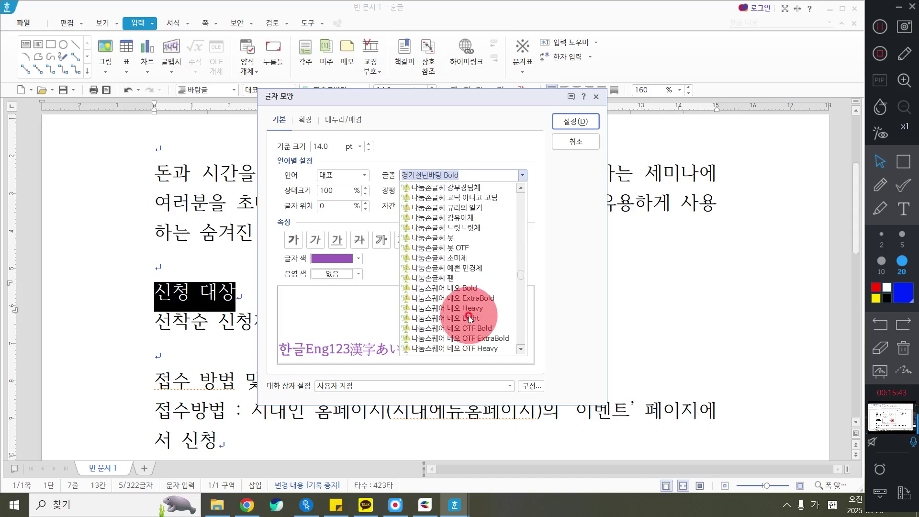
scroll(469, 318, down, 5)
scroll(469, 316, down, 3)
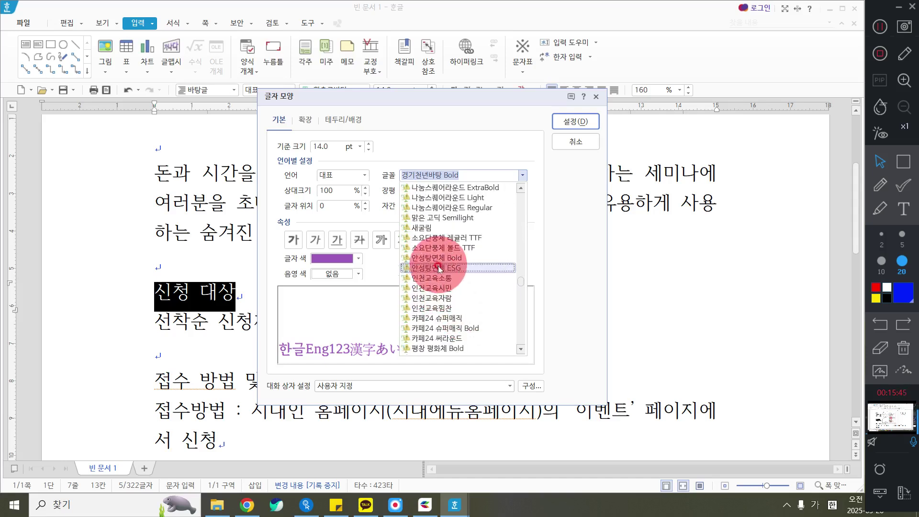
click(457, 258)
click(373, 312)
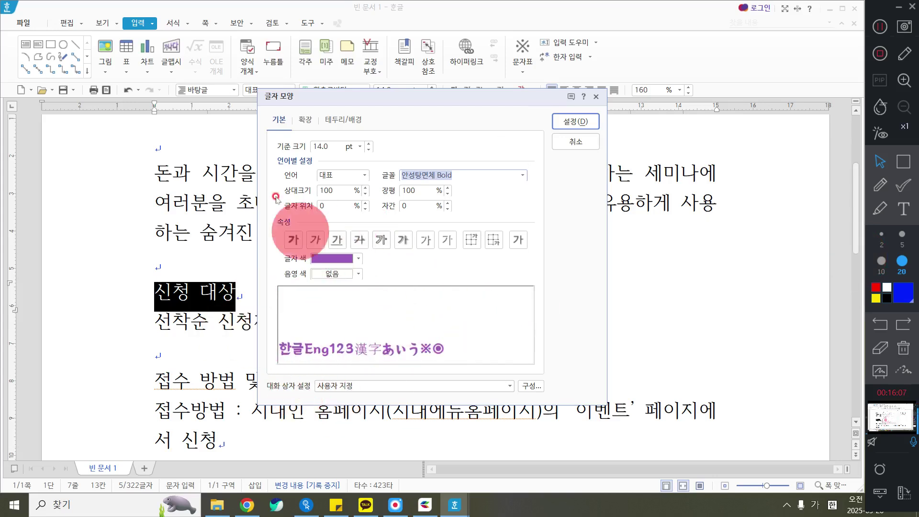
Add the hollow-circle emphasis mark above the characters of 신청 대상 and apply the character formatting
click(304, 120)
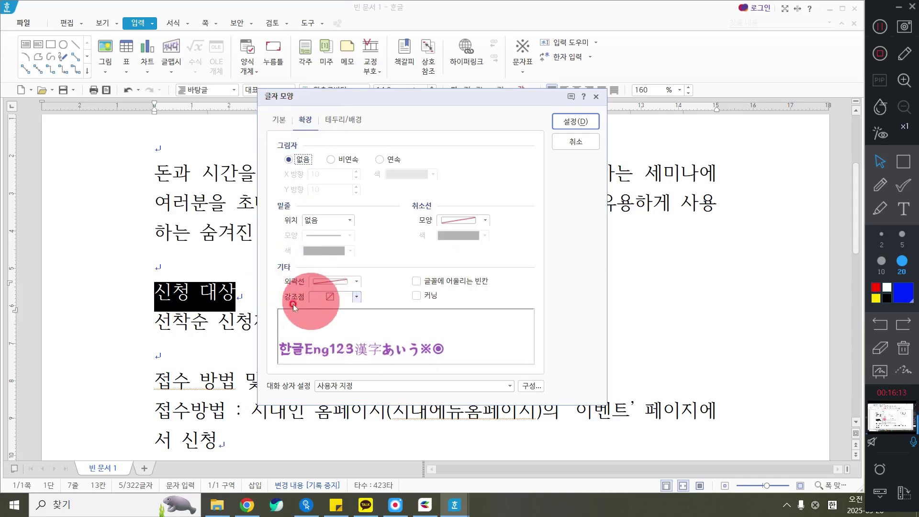
click(333, 300)
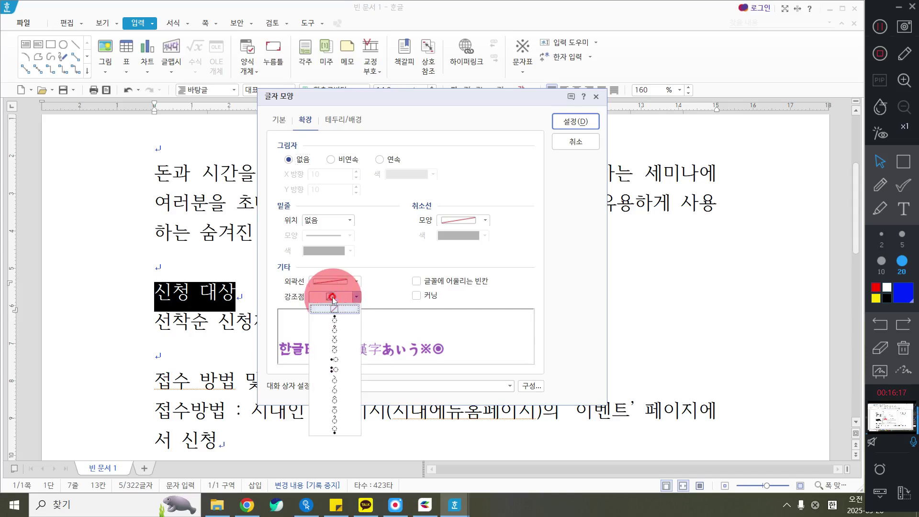
click(334, 329)
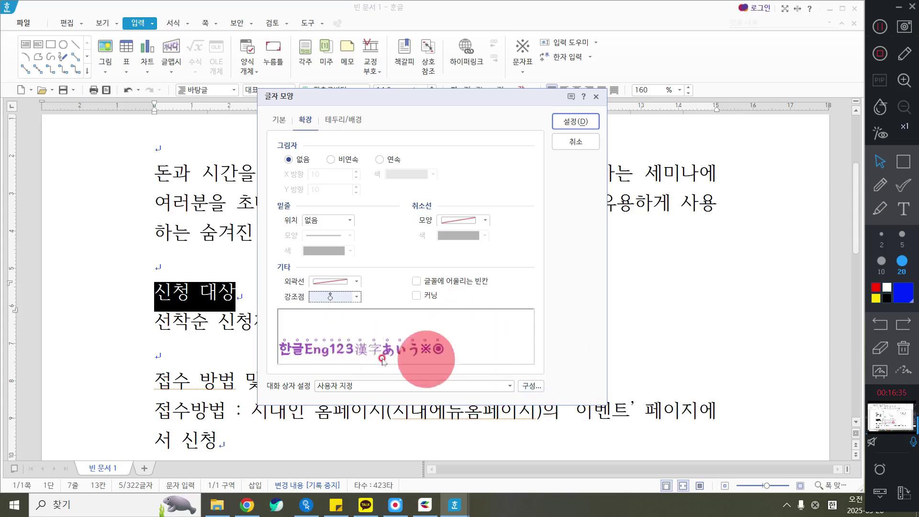
click(571, 122)
click(250, 292)
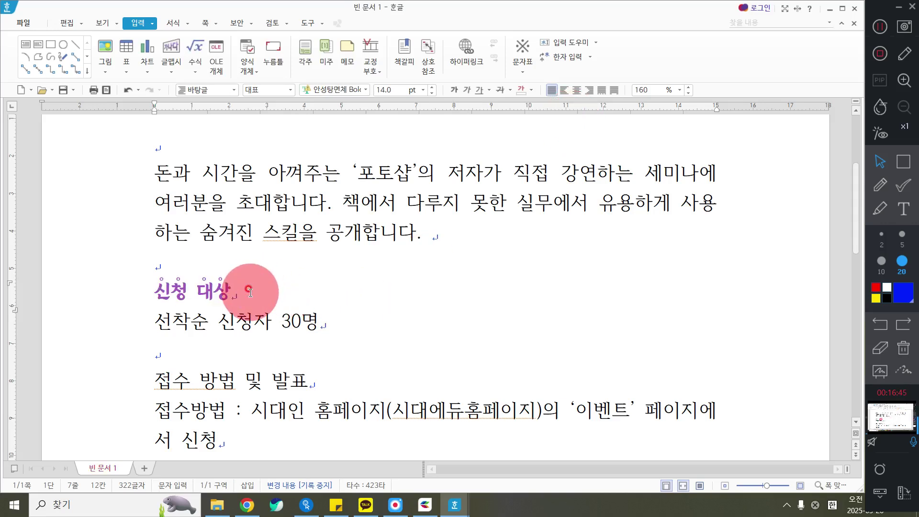
key(Hangul)
Draw blue annotation boxes around the subheadings 신청 대상 and 접수 방법 및 발표, and erase them
click(884, 163)
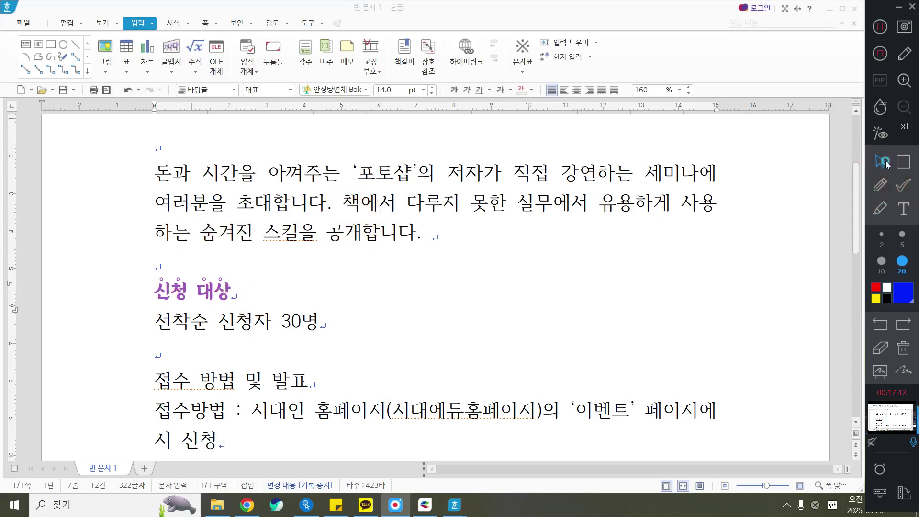
click(903, 161)
drag(135, 272, 263, 309)
drag(143, 364, 324, 401)
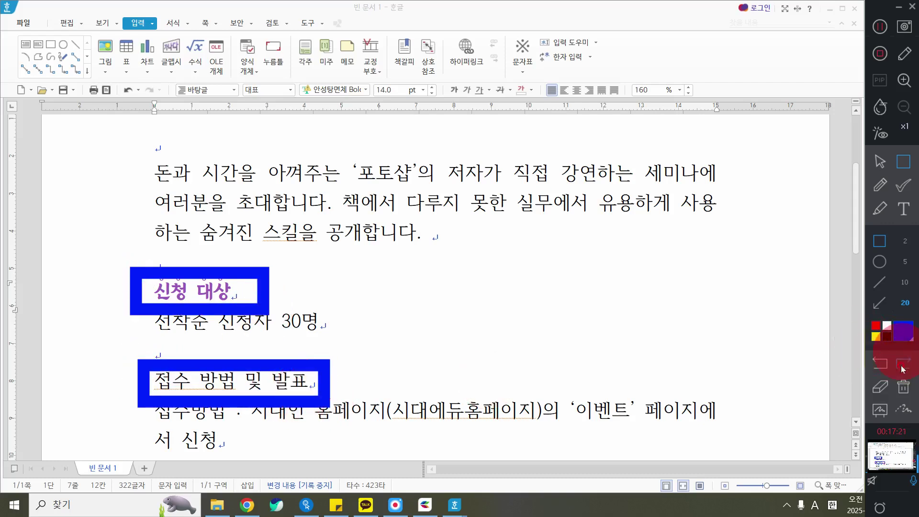
click(903, 385)
click(883, 172)
scroll(427, 278, down, 2)
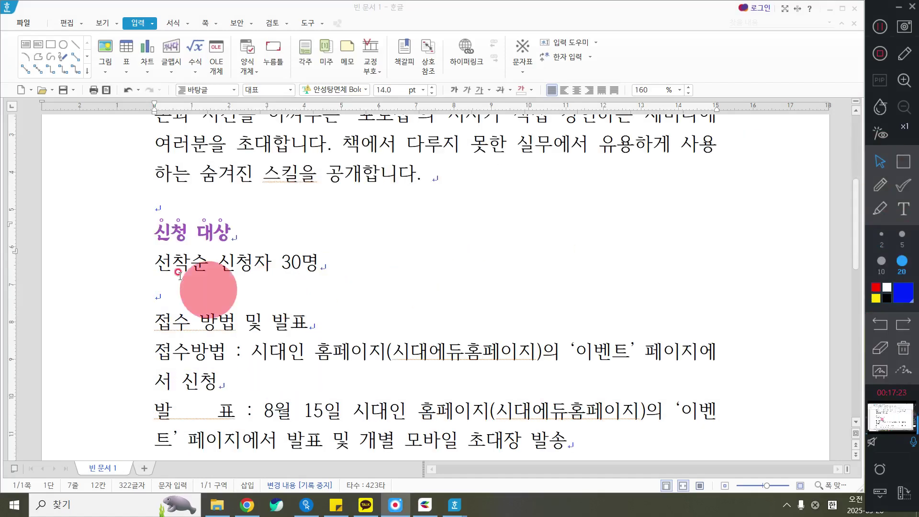
Box the subheading 신청 대상 with a blue annotation rectangle and remove the rectangle
drag(125, 204, 266, 255)
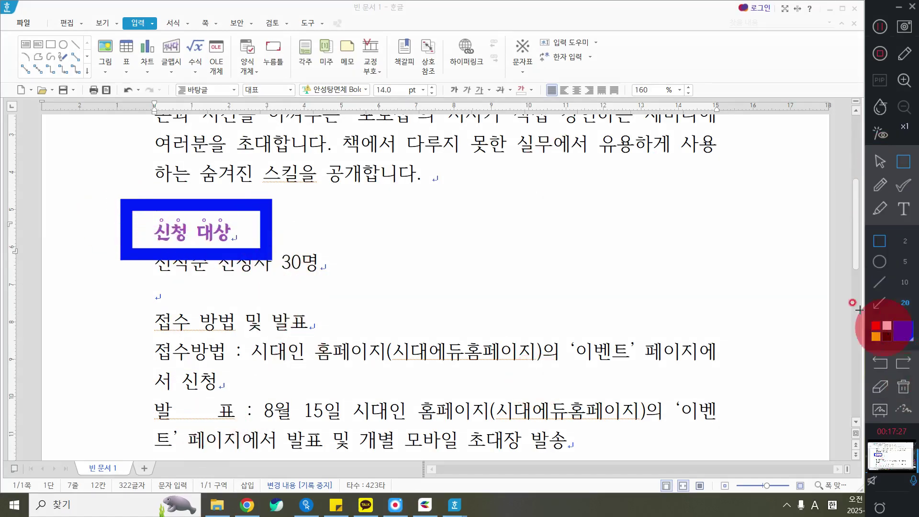
click(881, 161)
mouse_move(840, 228)
mouse_down()
mouse_move(847, 310)
mouse_move(844, 240)
mouse_move(894, 229)
mouse_up()
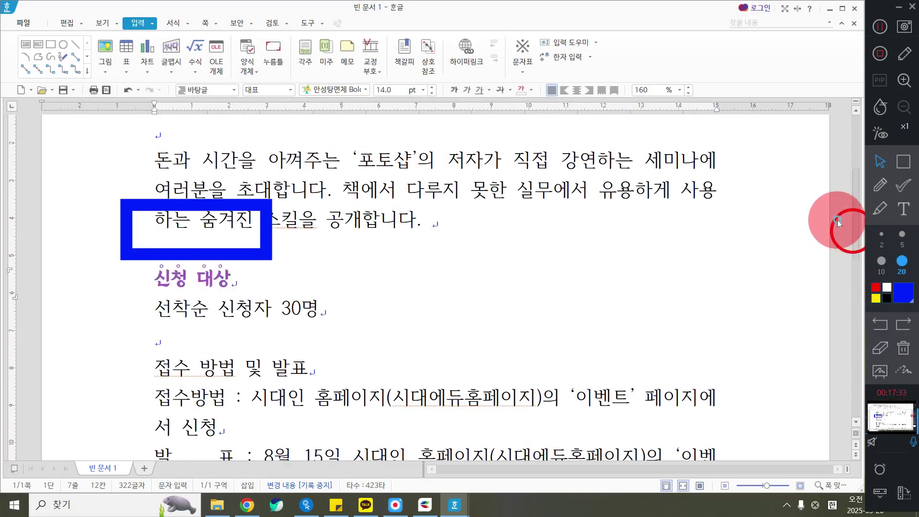
click(897, 317)
click(613, 346)
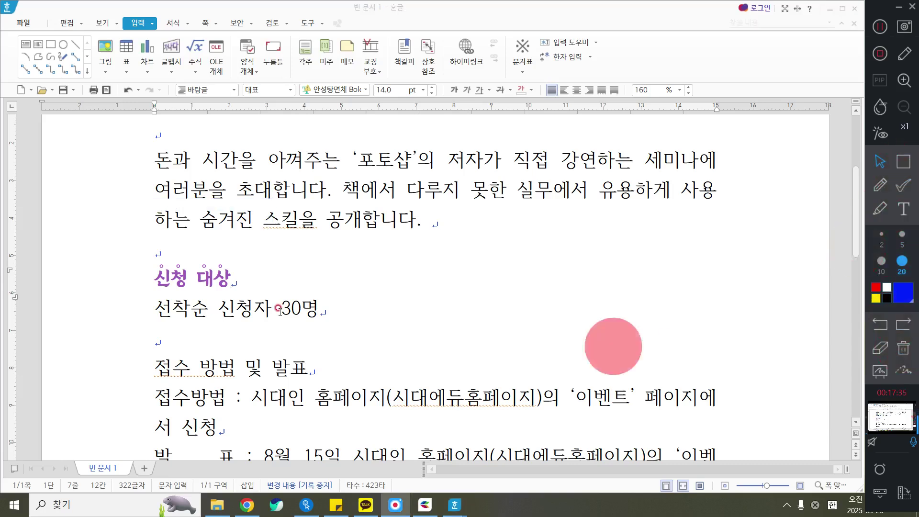
Select the subheading 신청 대상
drag(139, 267, 230, 280)
click(198, 249)
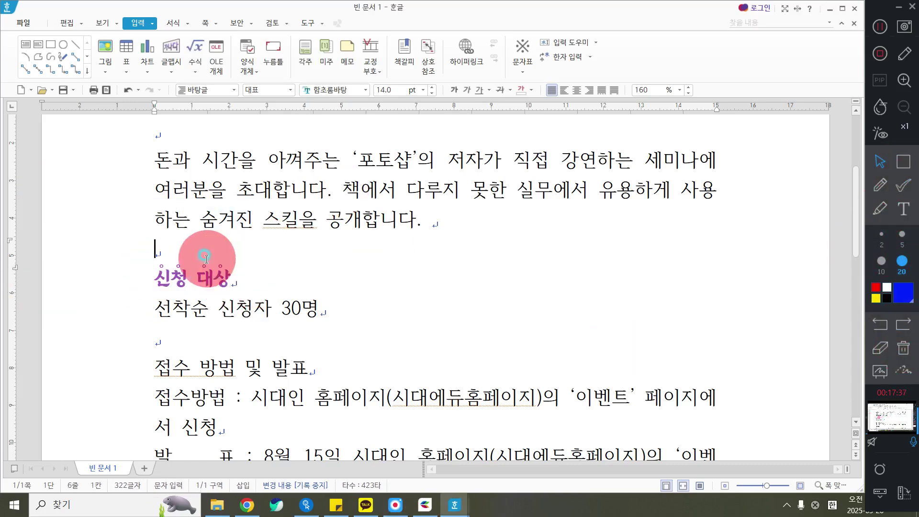
click(147, 275)
drag(147, 275, 230, 278)
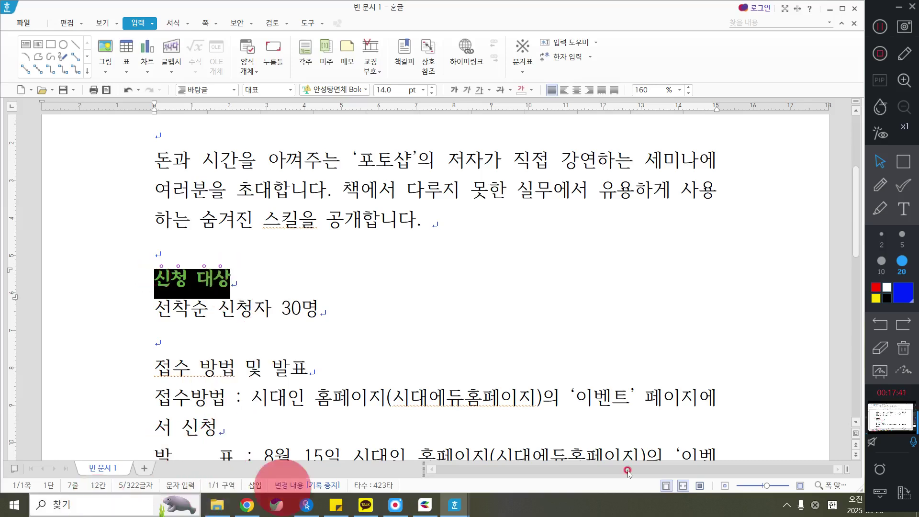
Set the annotation text size to 50 and place a text note beside the line 선착순 신청자 30명
click(904, 353)
click(903, 208)
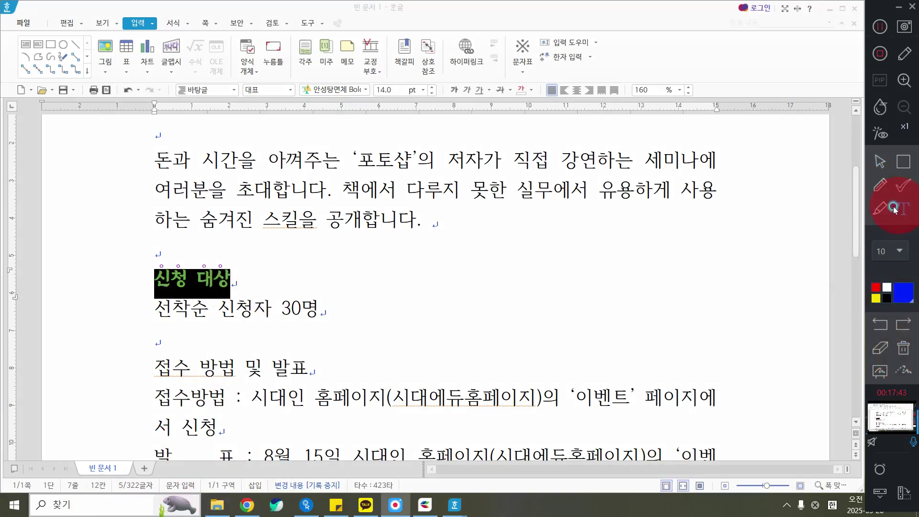
click(366, 299)
click(892, 248)
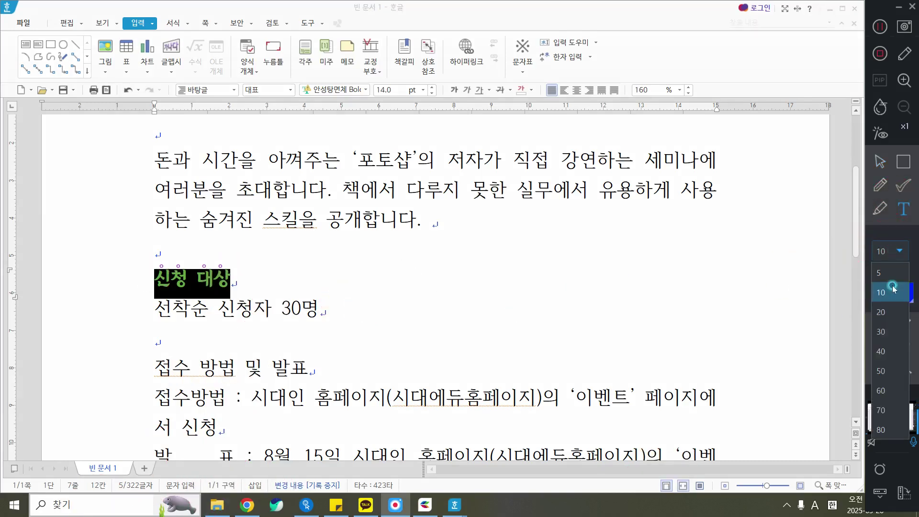
click(889, 363)
click(523, 258)
click(441, 321)
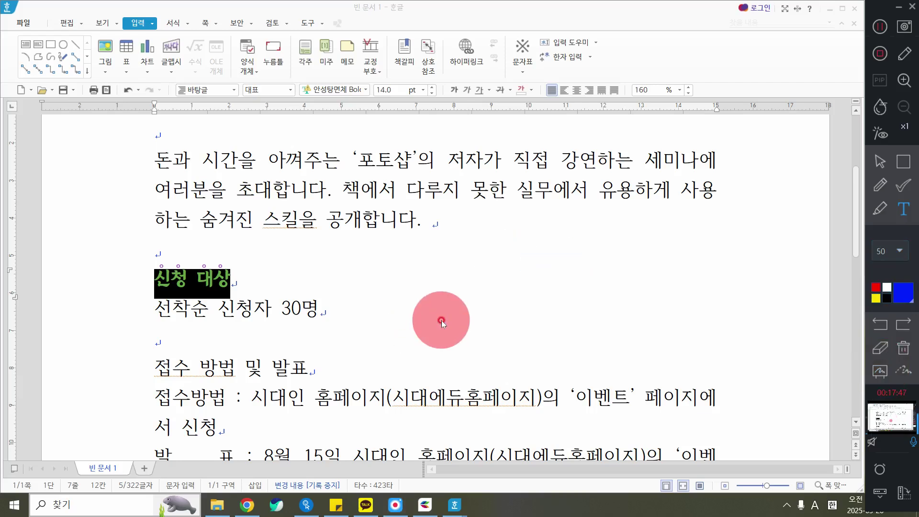
click(430, 307)
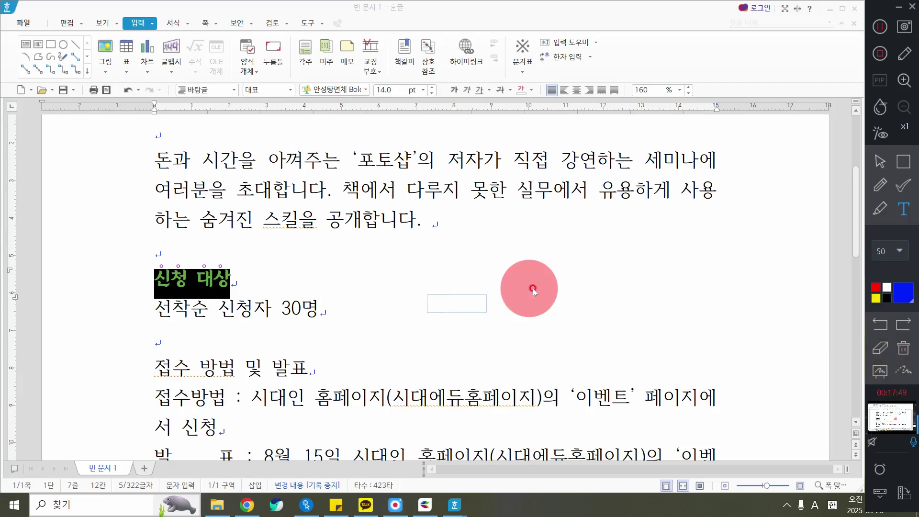
Enter the note "Alt + C : 모양복사" and move it up beside the subheading 신청 대상
text(Alt +)
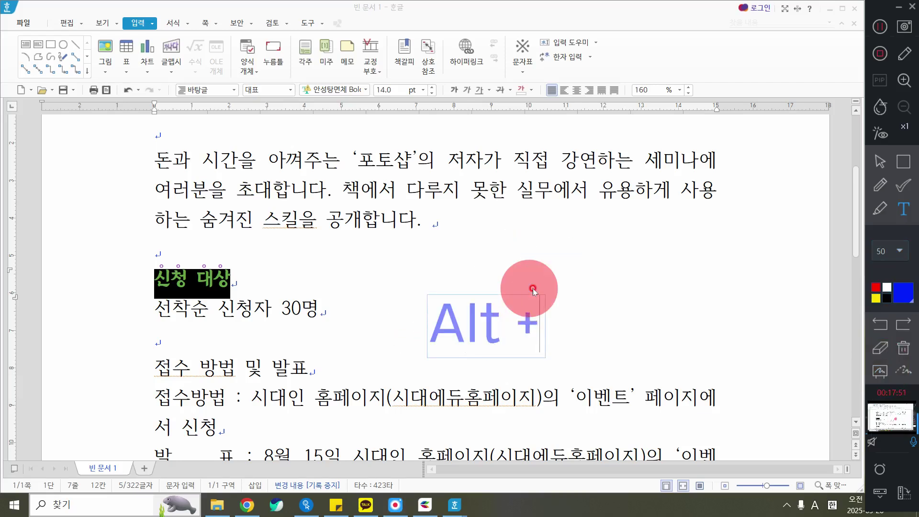
text( C :)
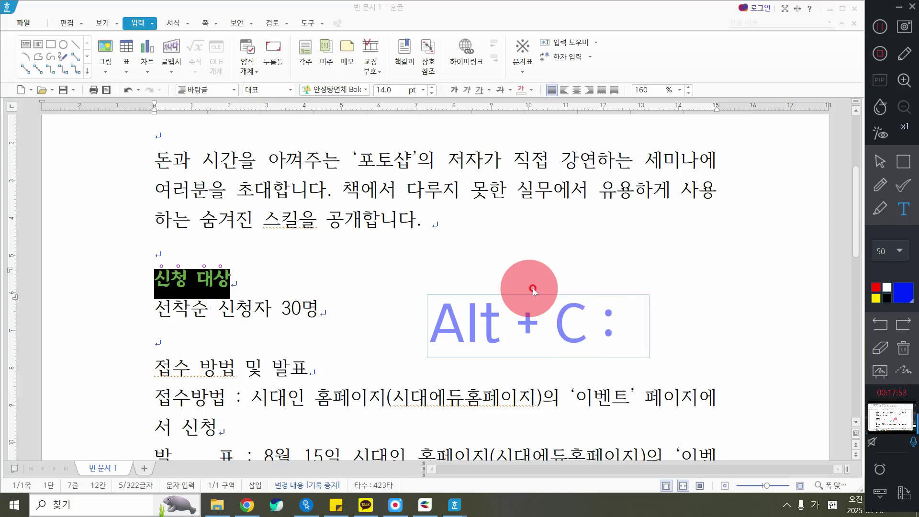
key(Hangul)
text(ㅁㅗ)
key(BackSpace)
text(ㅗ양복)
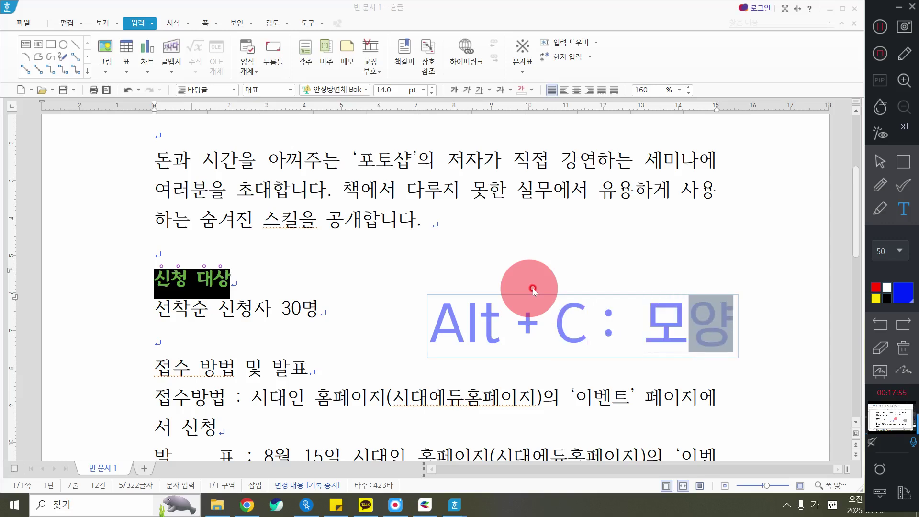
text(사)
drag(545, 313, 500, 285)
click(602, 186)
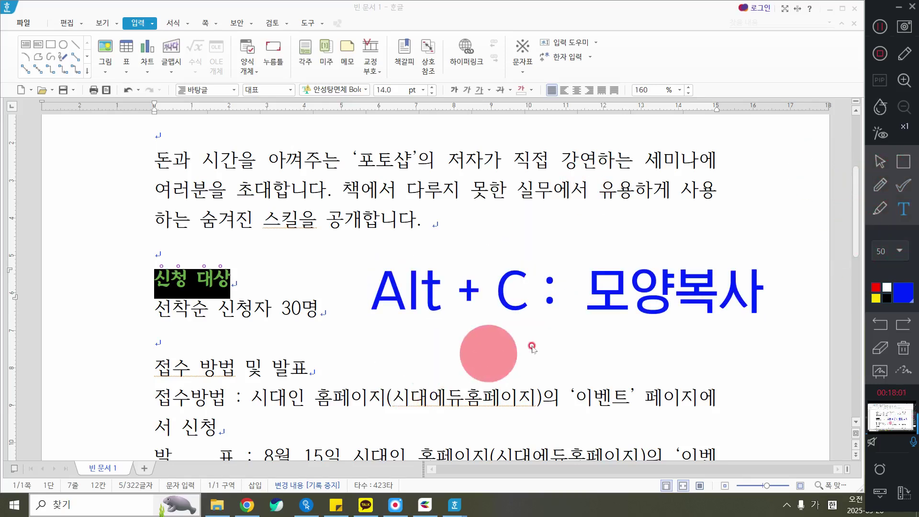
Add the note "(서식복사)" directly beneath 모양복사 and return to the normal pointer
click(615, 334)
text((서식)
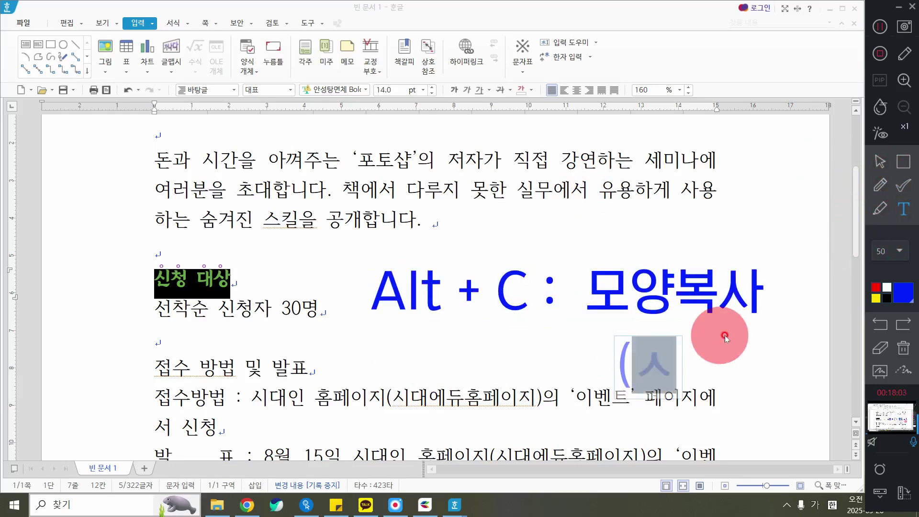
text(복사))
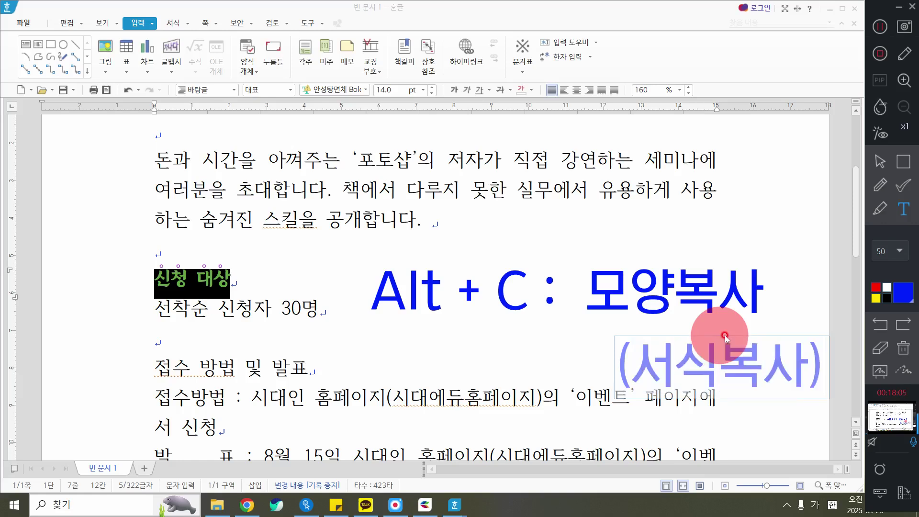
drag(742, 361, 690, 334)
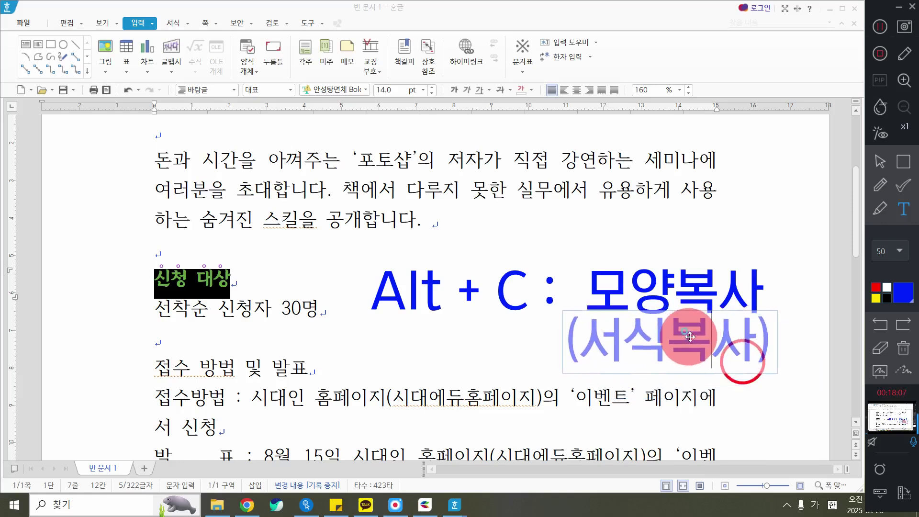
click(879, 161)
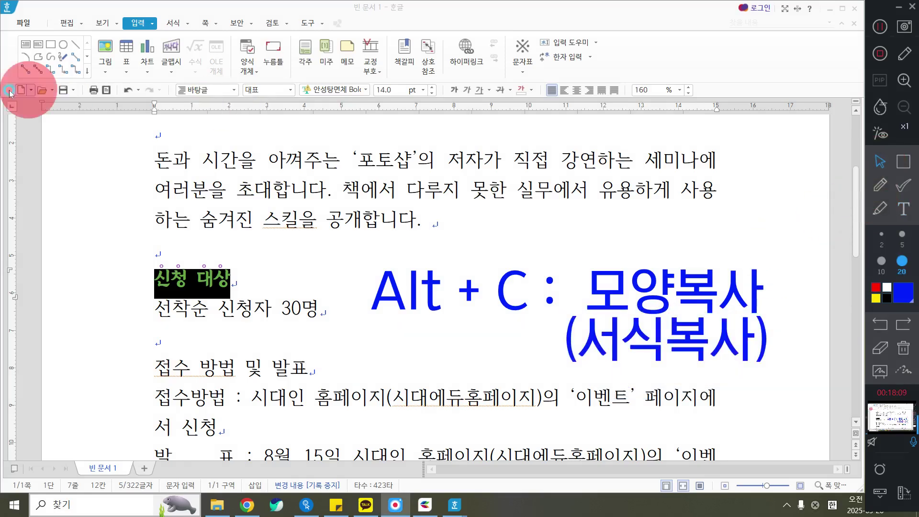
Deselect the subheading 신청 대상 and place the text cursor inside it
click(75, 25)
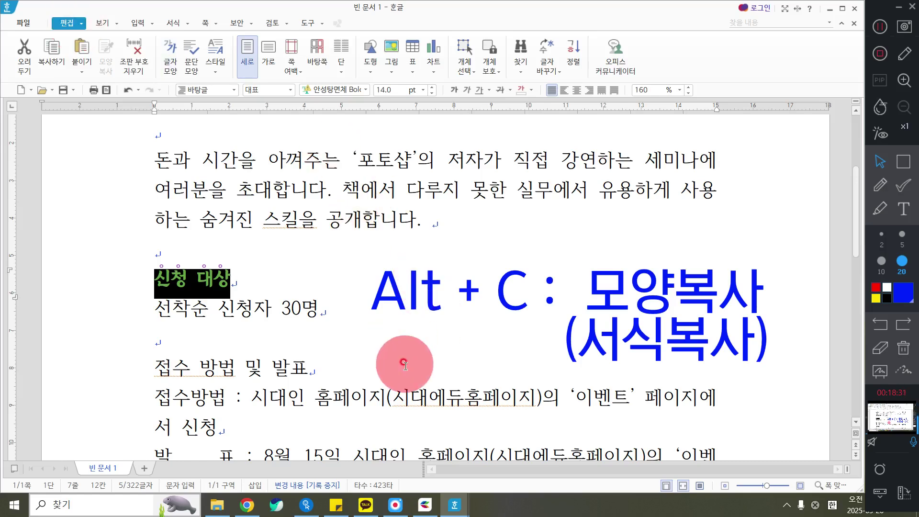
click(267, 256)
drag(254, 277, 145, 252)
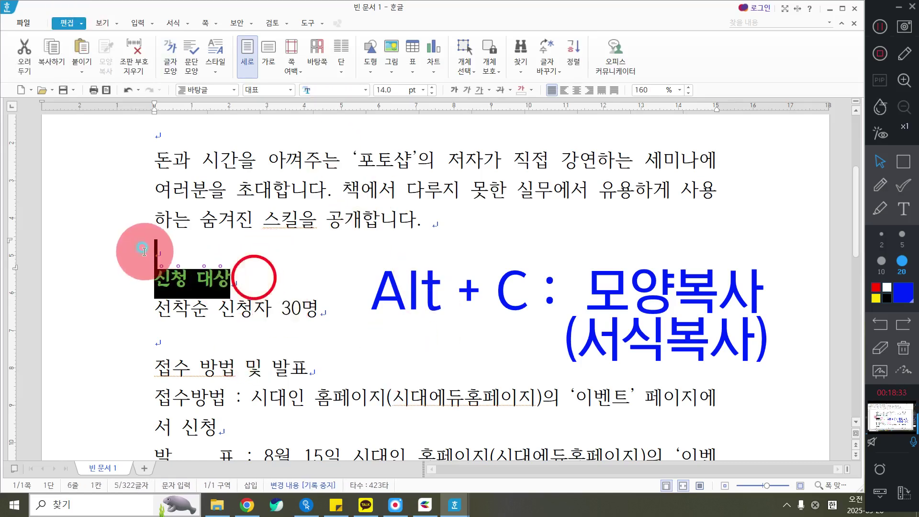
click(230, 269)
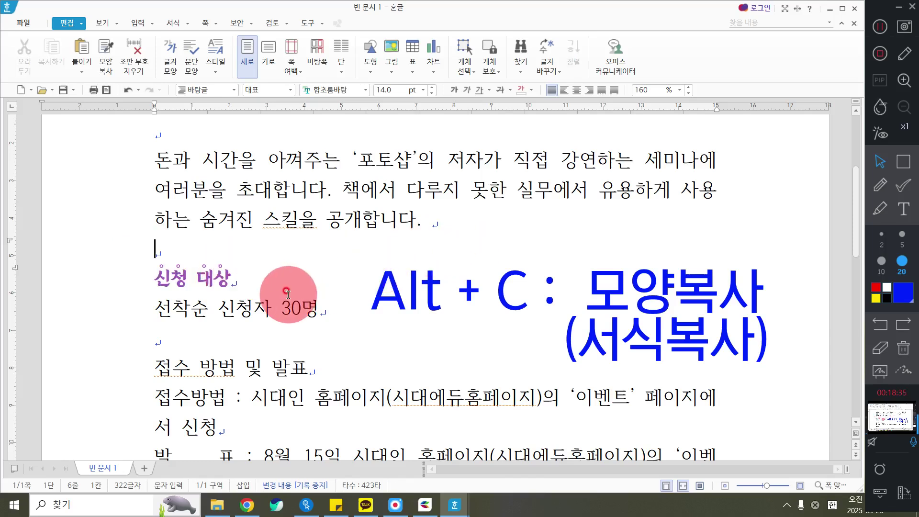
click(235, 268)
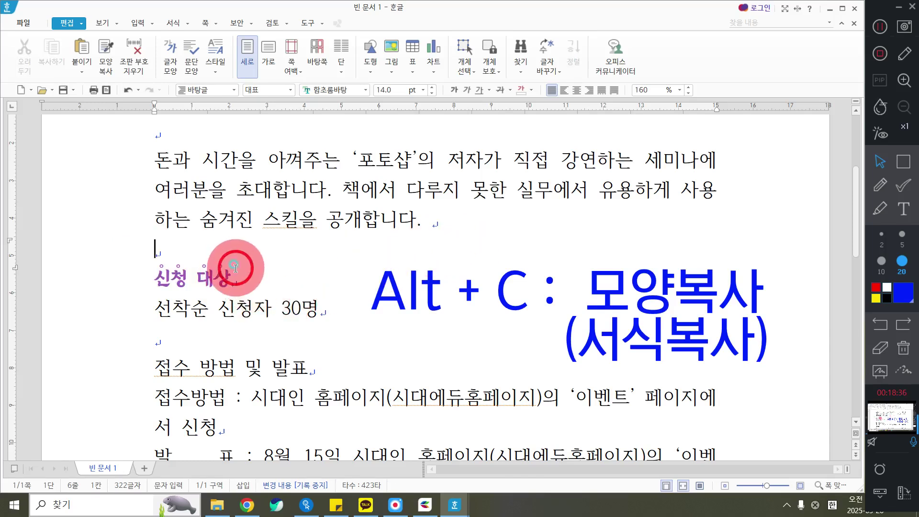
click(265, 280)
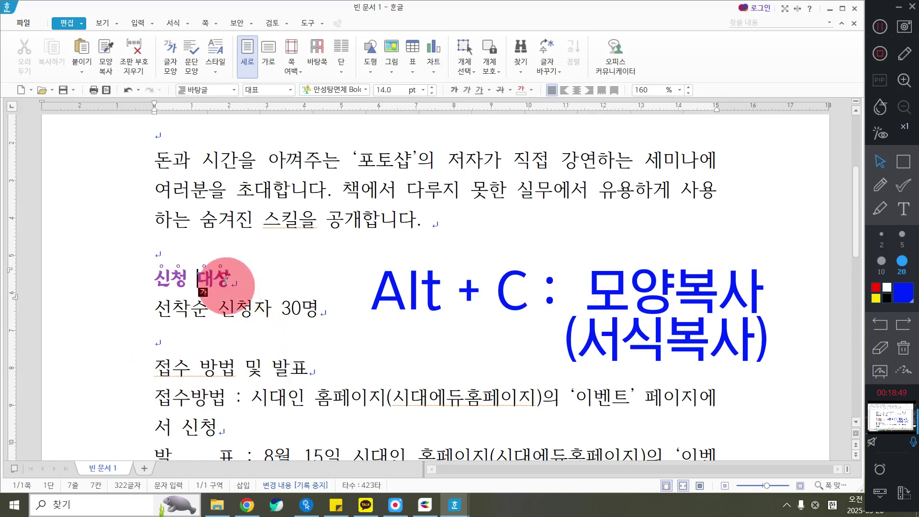
click(235, 292)
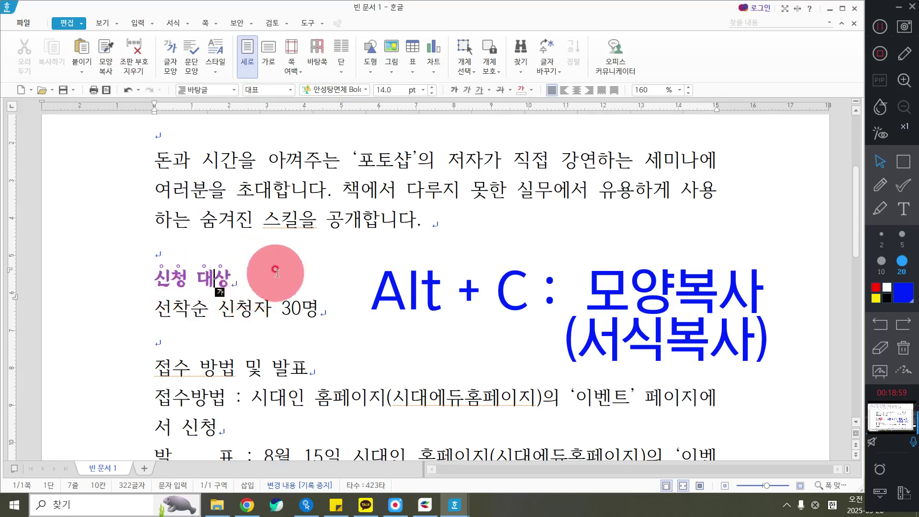
click(214, 275)
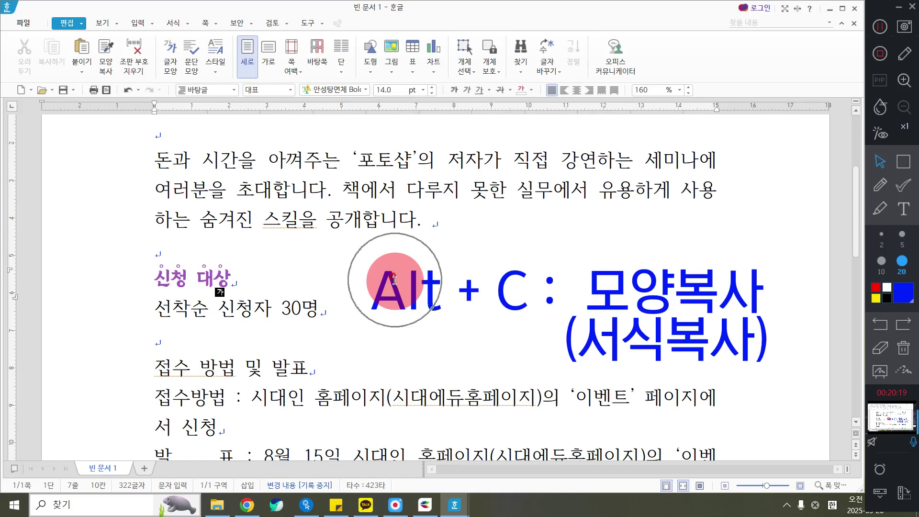
click(259, 275)
click(214, 277)
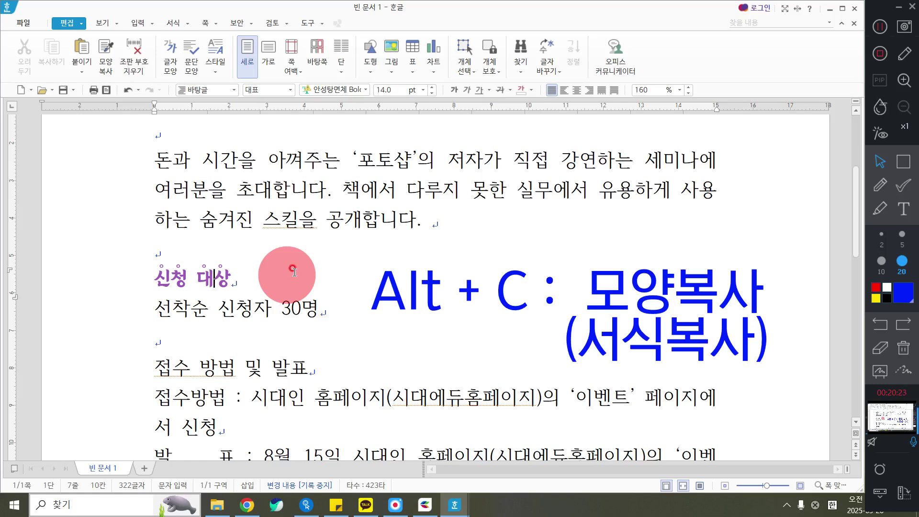
Copy the 글자 모양 format of 신청 대상 and select the subheading 접수 방법 및 발표
key(alt+c)
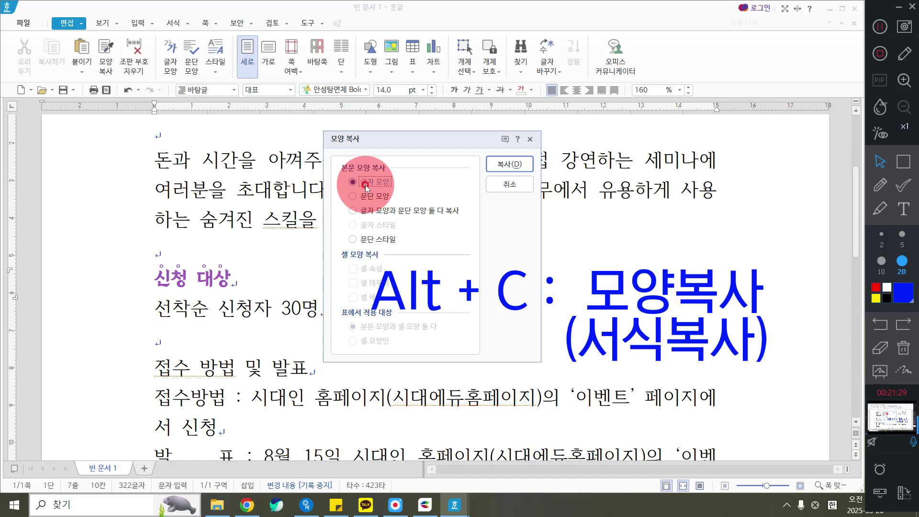
click(509, 163)
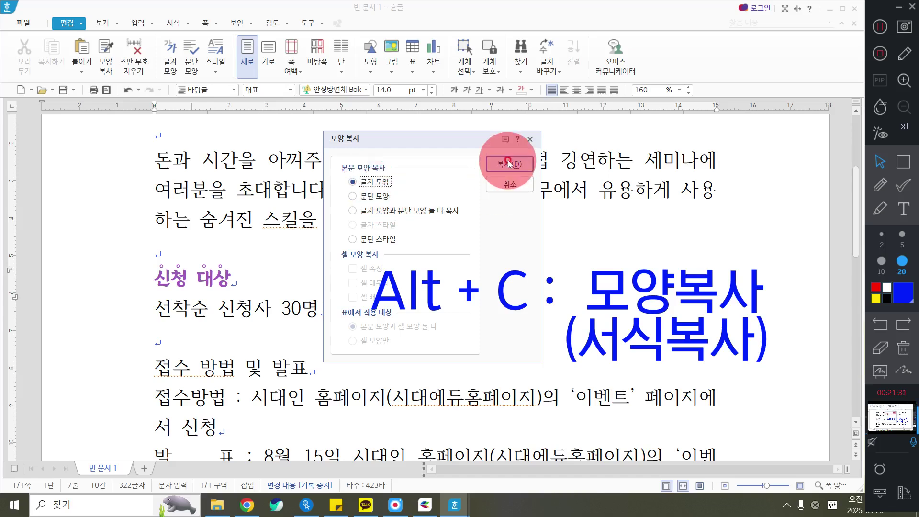
click(509, 163)
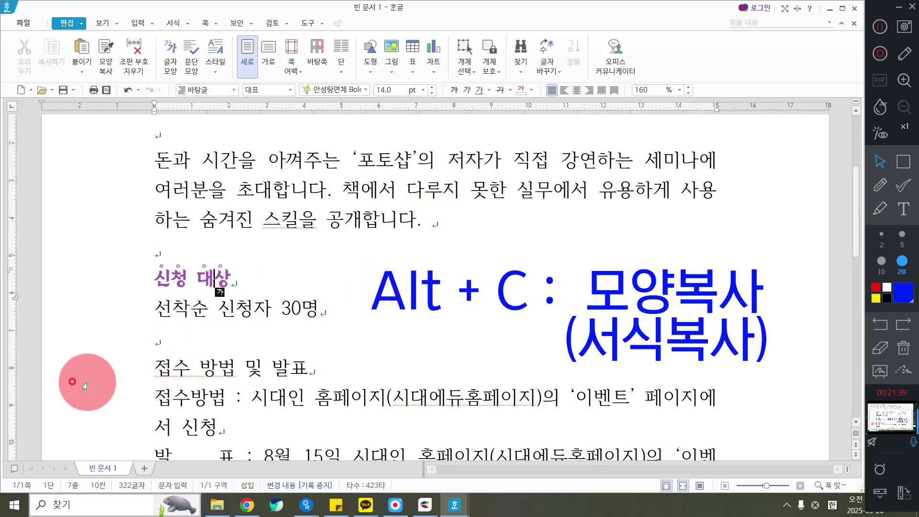
click(82, 380)
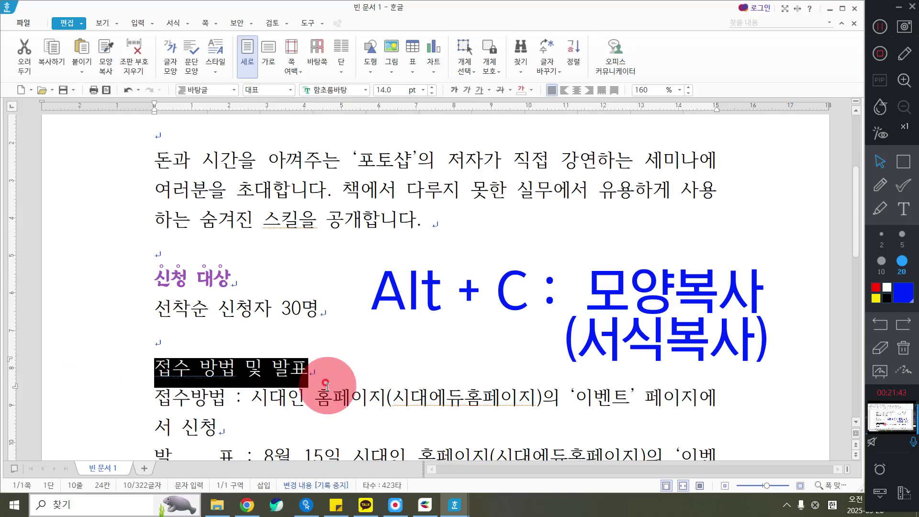
scroll(326, 386, down, 2)
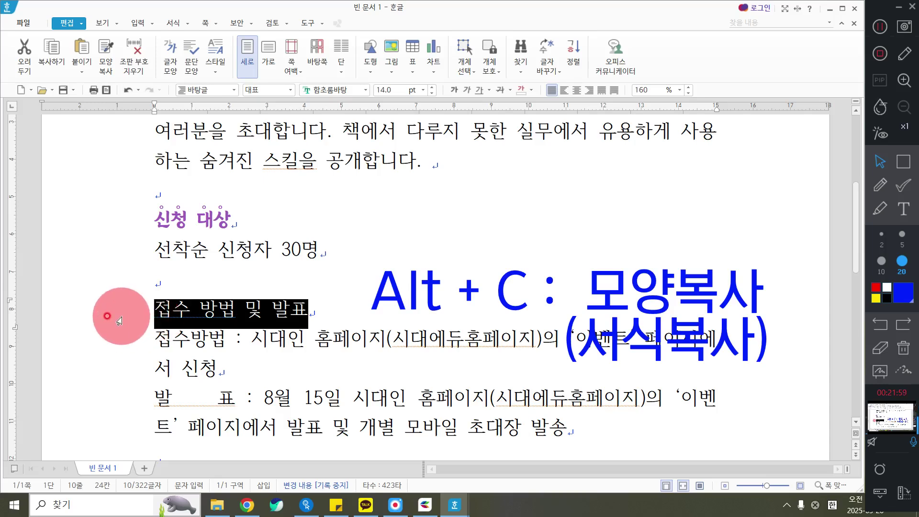
Copy the format of the subheading 신청 대상 again with only 글자 모양 chosen
click(212, 214)
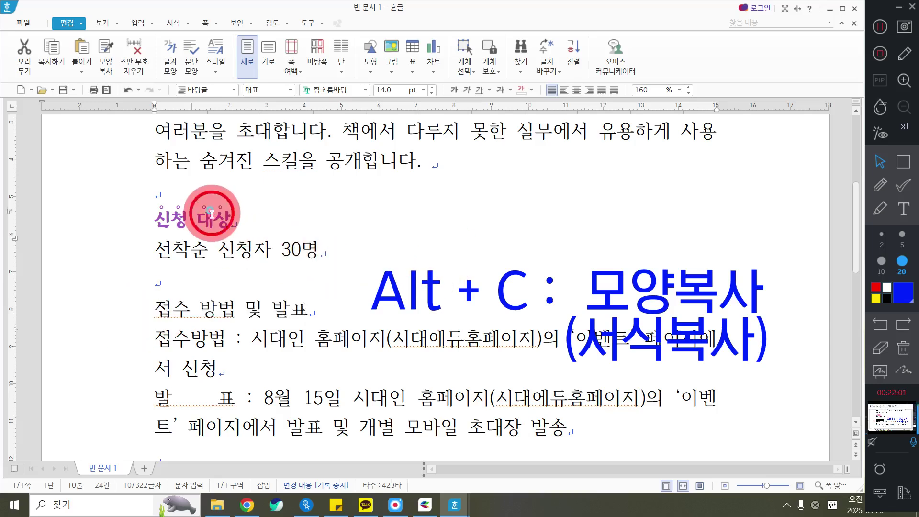
key(alt+c)
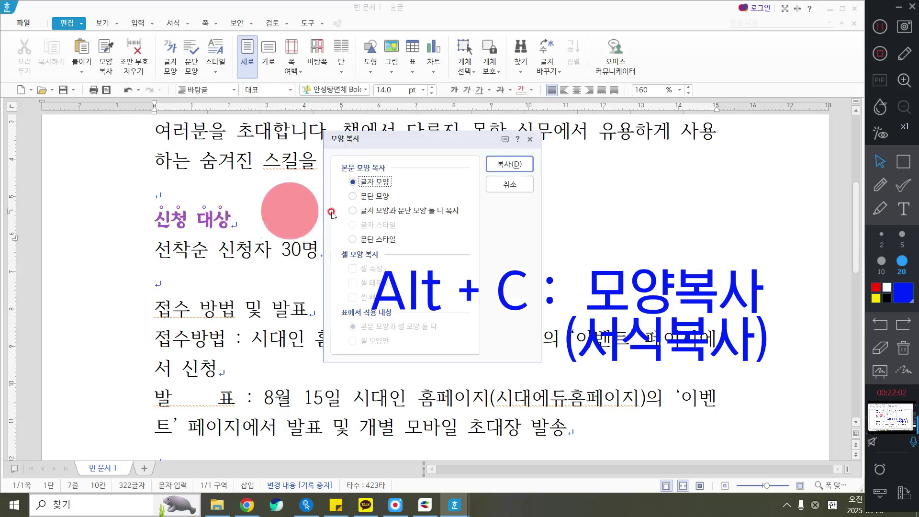
click(498, 165)
Apply the copied character format to the whole subheading 접수 방법 및 발표
click(105, 319)
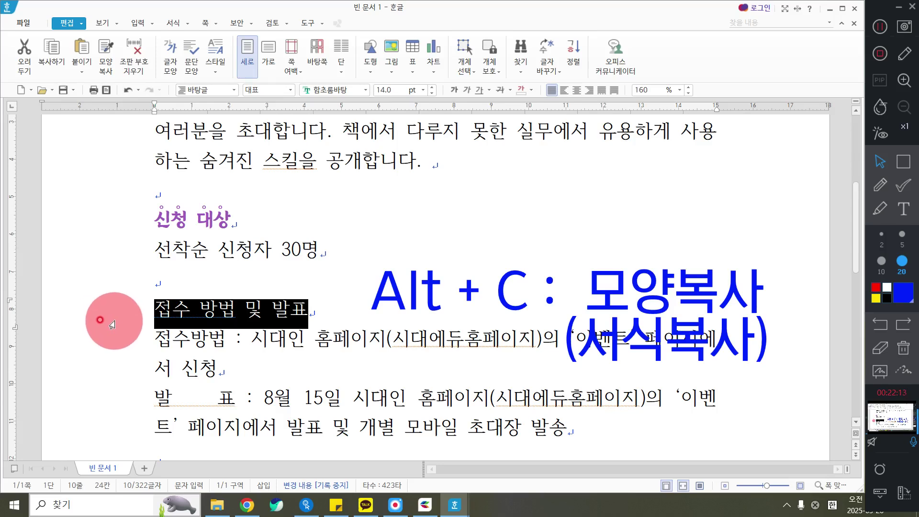
click(234, 307)
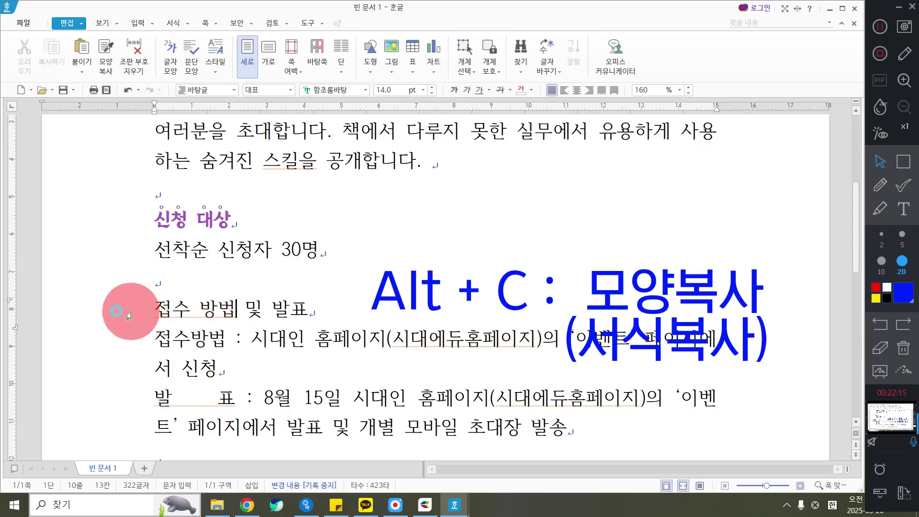
click(128, 316)
click(129, 316)
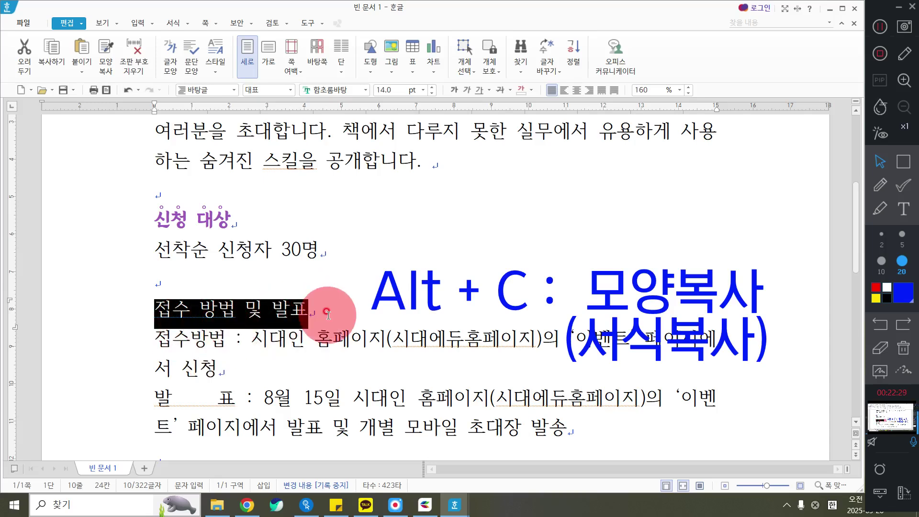
key(alt+c)
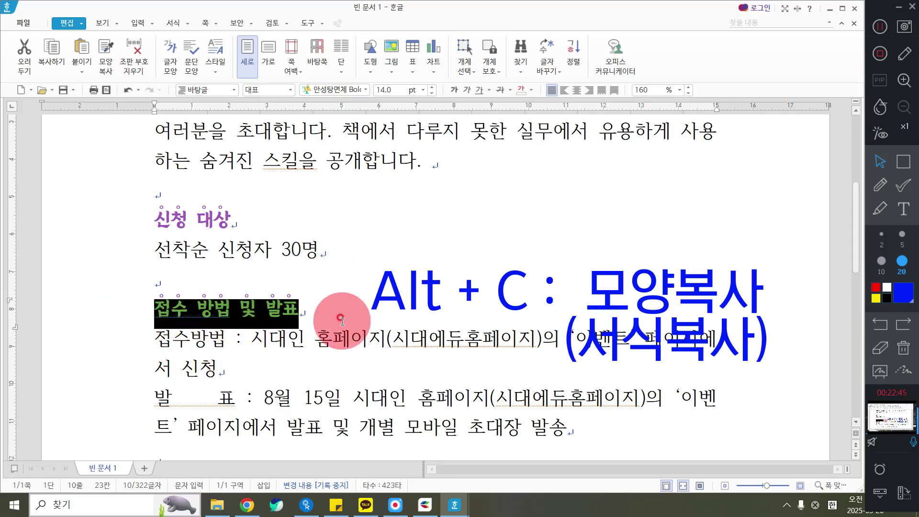
click(375, 336)
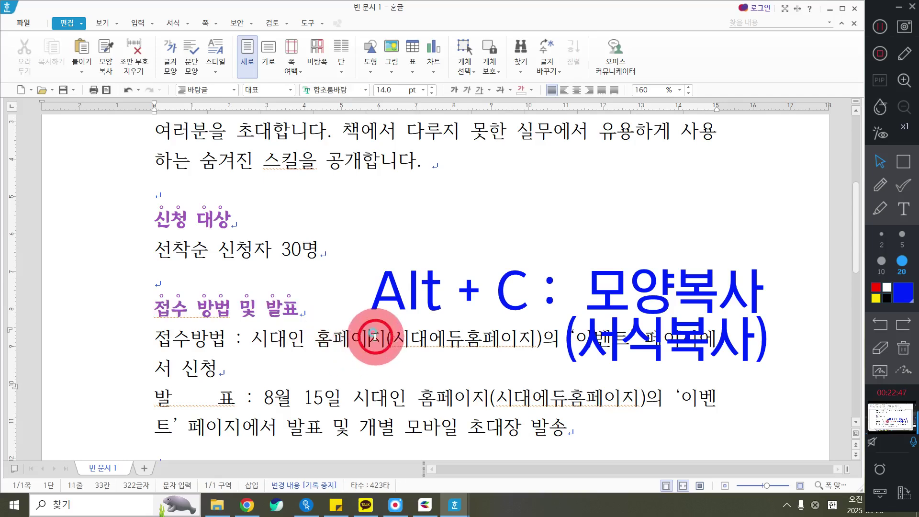
Apply the copied character format to the subheading 세미나 장소 및 일시
scroll(375, 337, down, 2)
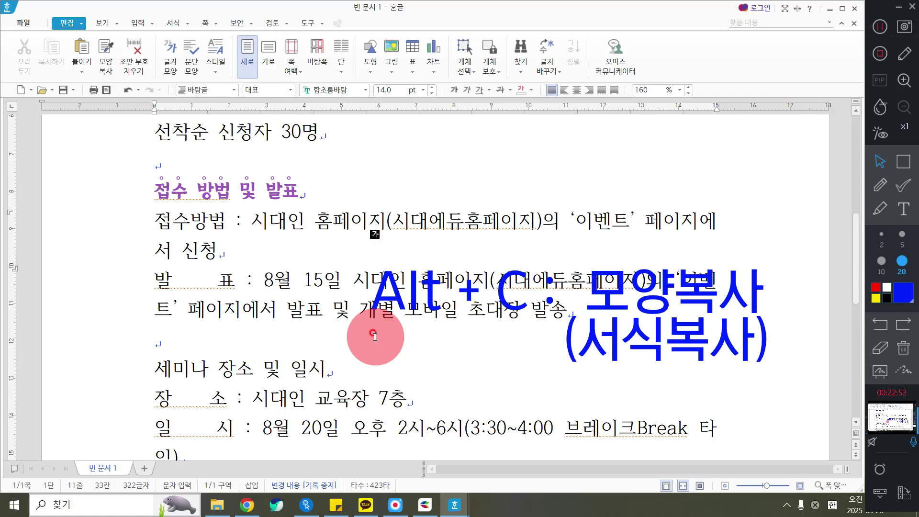
click(130, 369)
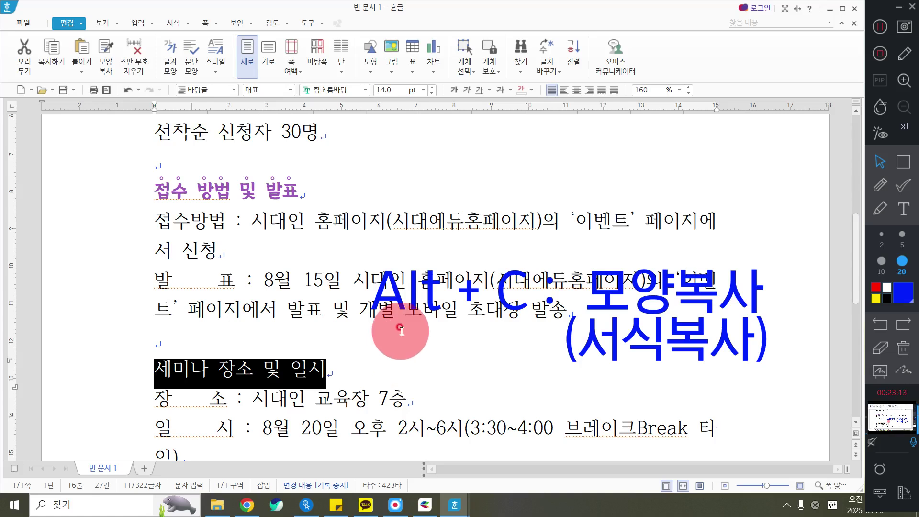
key(alt+c)
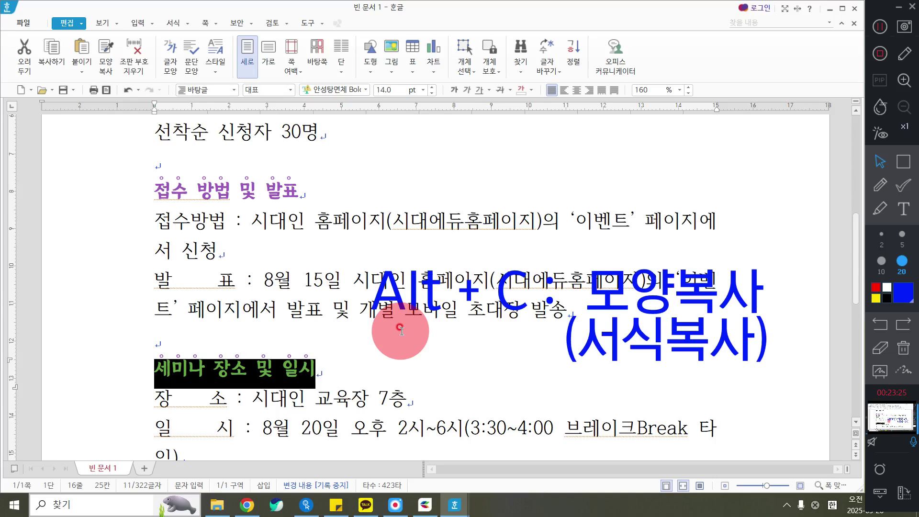
click(430, 375)
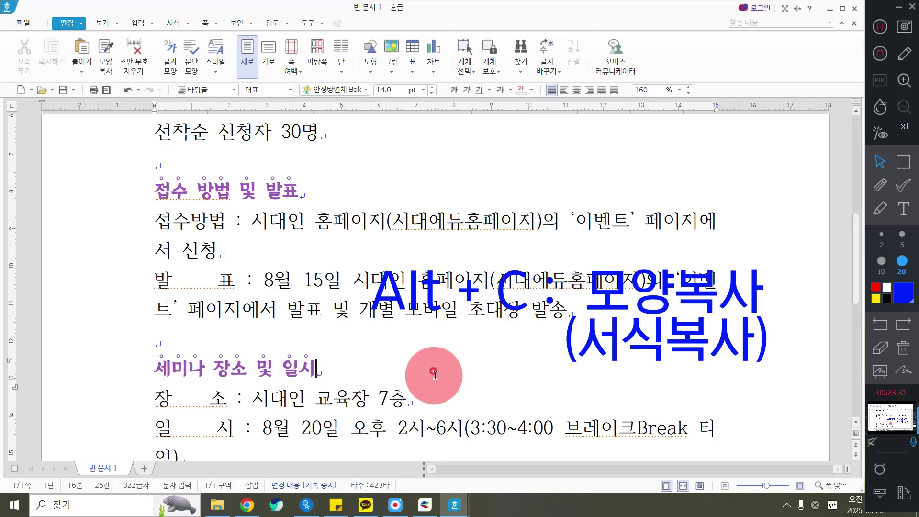
Clear all on-screen annotation notes and look over the formatted subheadings
click(902, 350)
click(620, 328)
scroll(620, 327, down, 3)
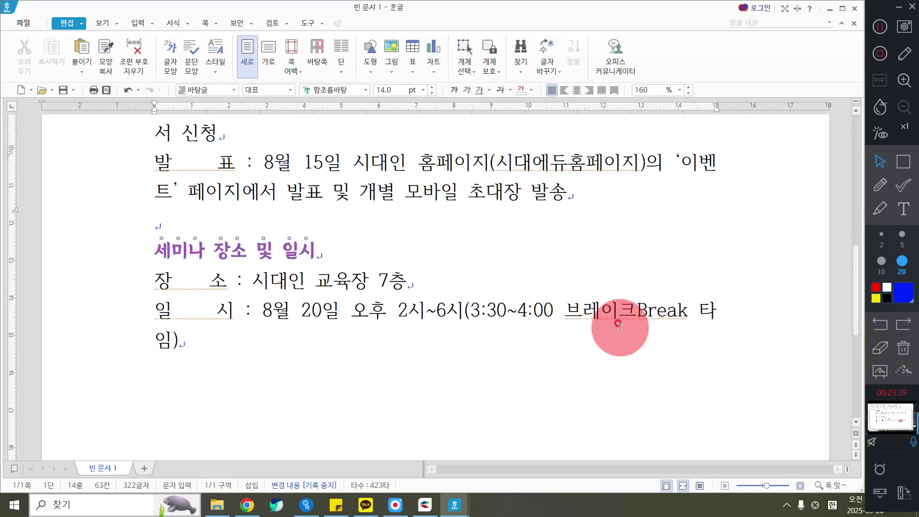
key(Hangul)
scroll(507, 301, up, 3)
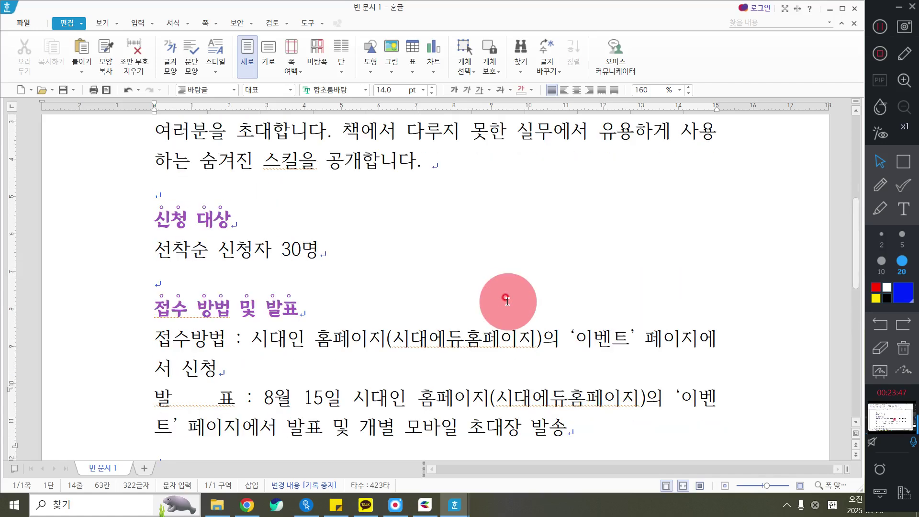
scroll(507, 301, down, 1)
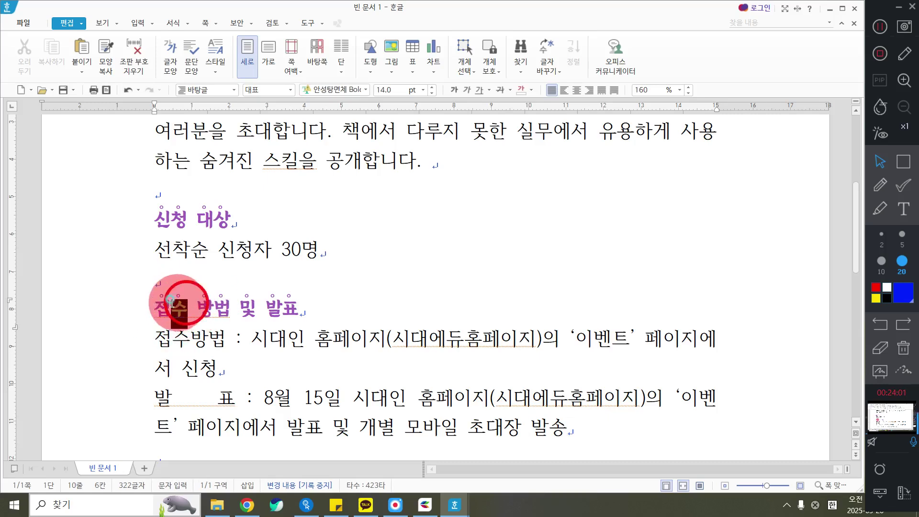
Remove the emphasis mark (강조점) from the word 접수 in the subheading 접수 방법 및 발표
double_click(181, 299)
key(F9)
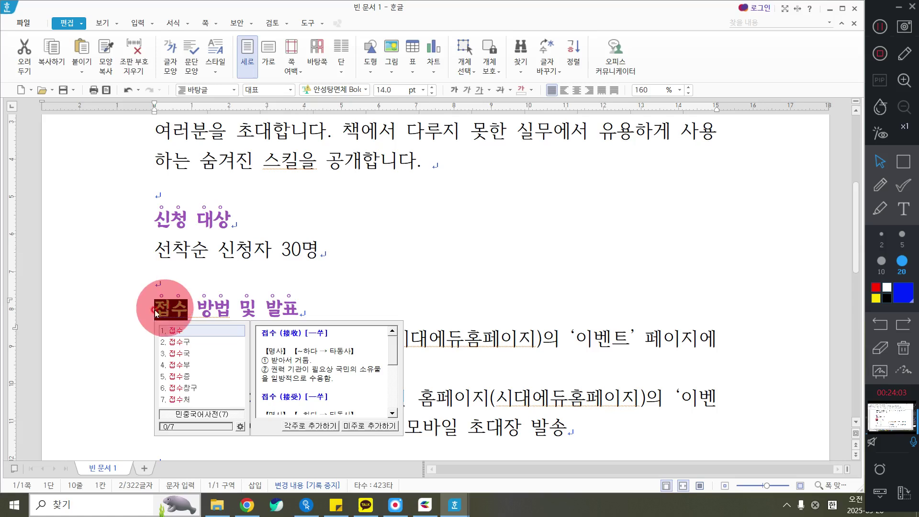
key(Escape)
right_click(189, 287)
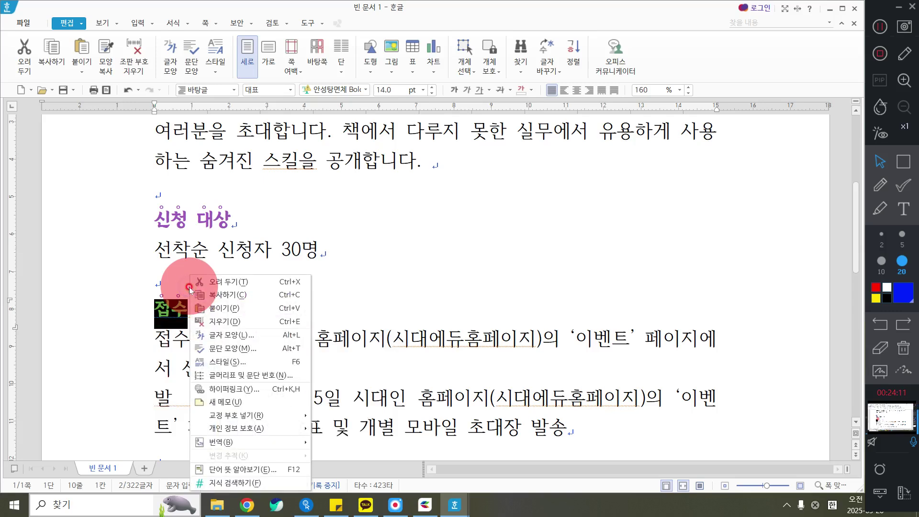
click(233, 341)
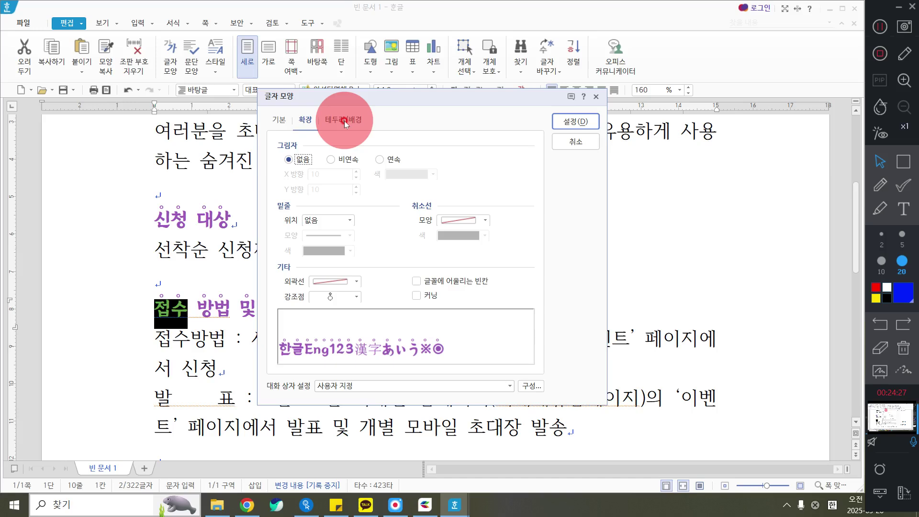
click(304, 120)
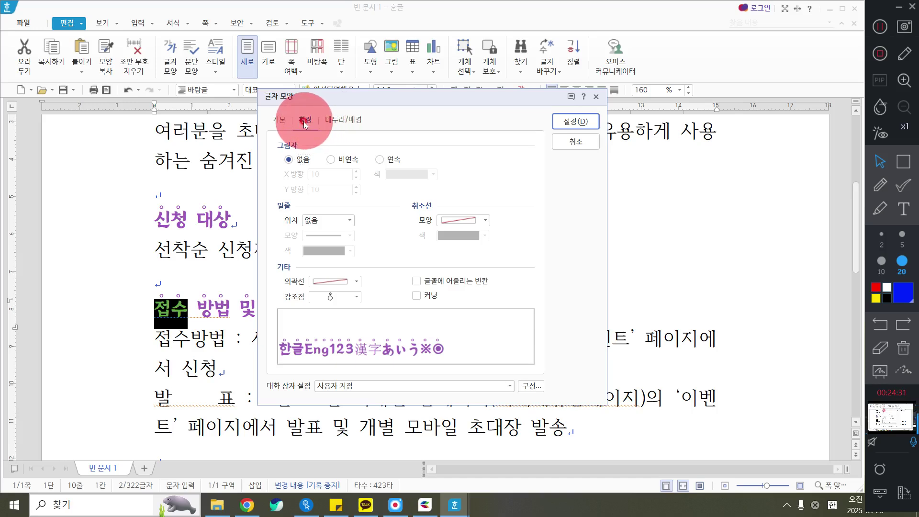
click(327, 297)
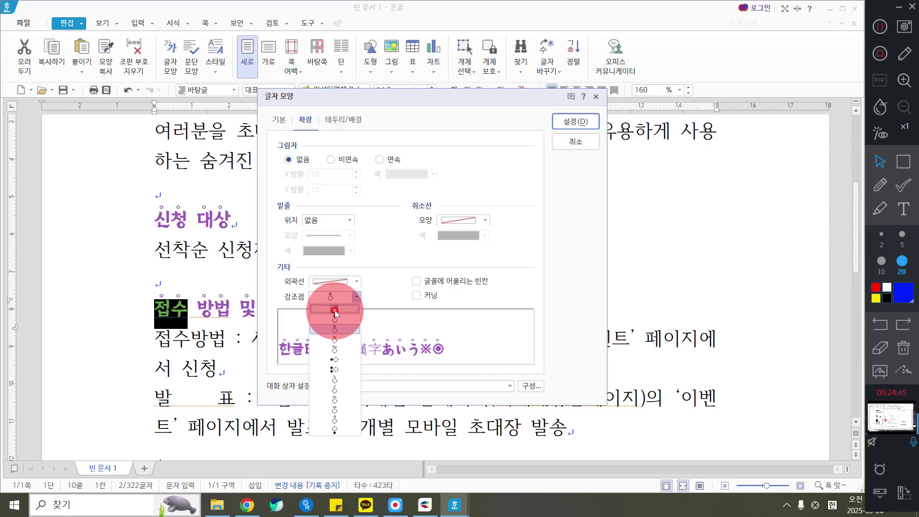
click(335, 310)
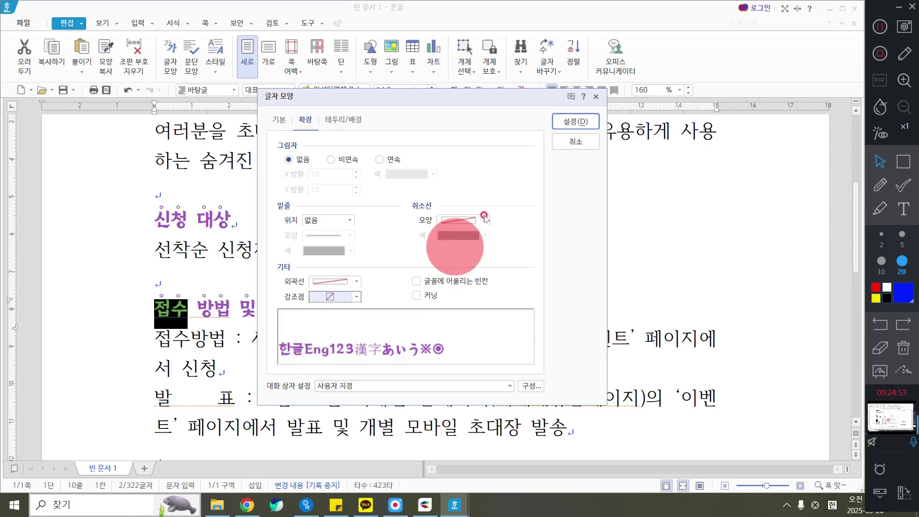
click(578, 122)
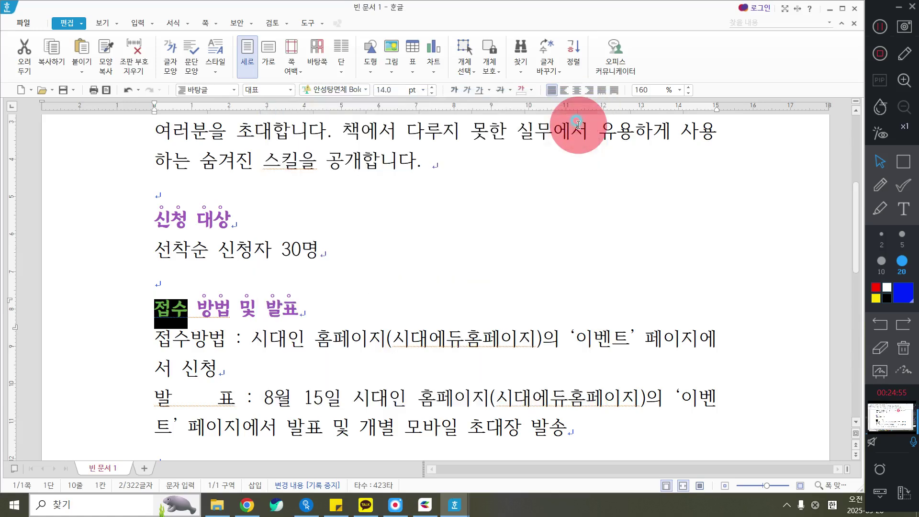
click(401, 305)
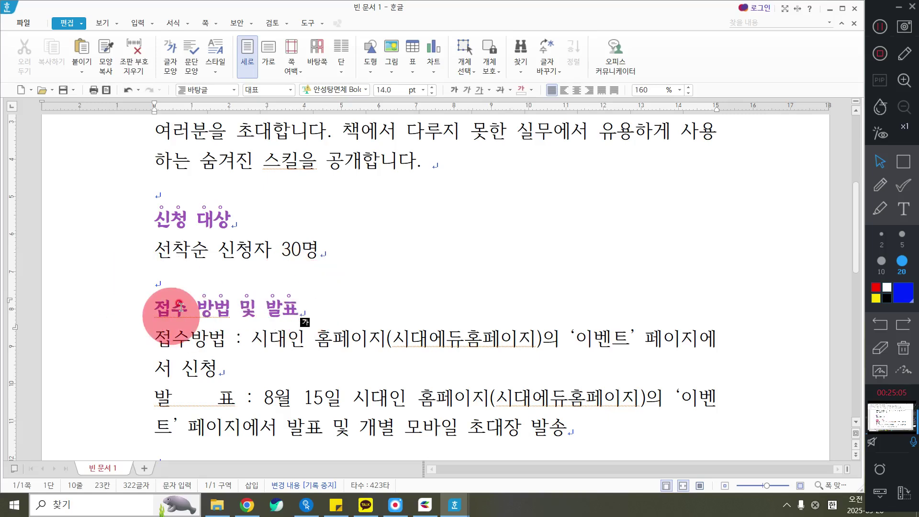
Copy only the character format (글자 모양) from the word 접수 in the purple subheading 접수 방법 및 발표
scroll(257, 398, down, 3)
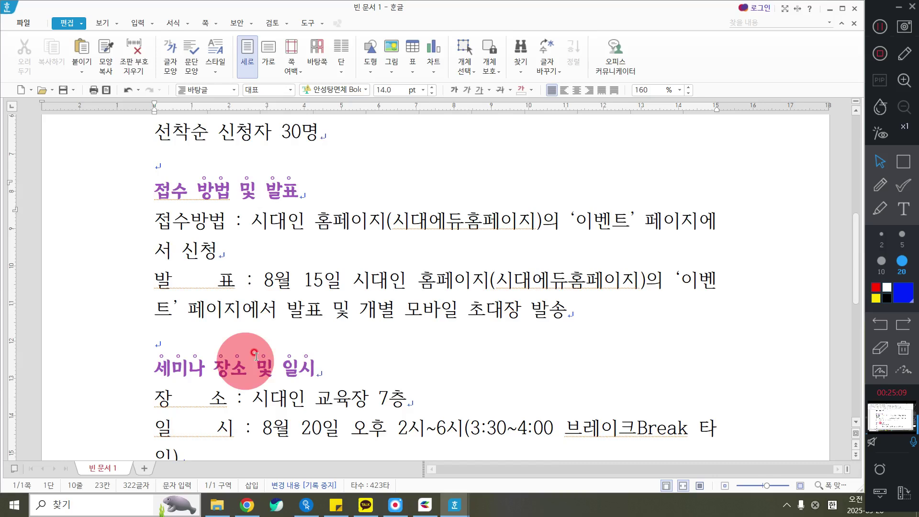
scroll(205, 378, up, 3)
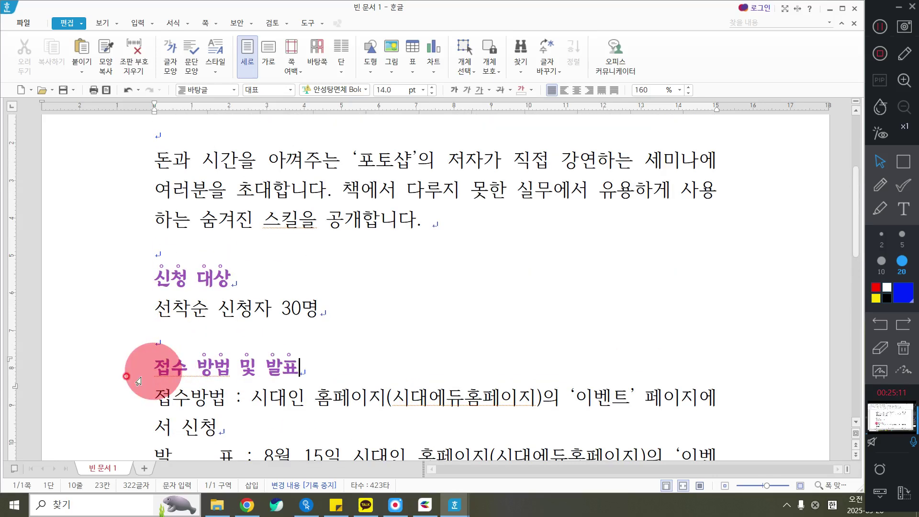
scroll(215, 368, down, 1)
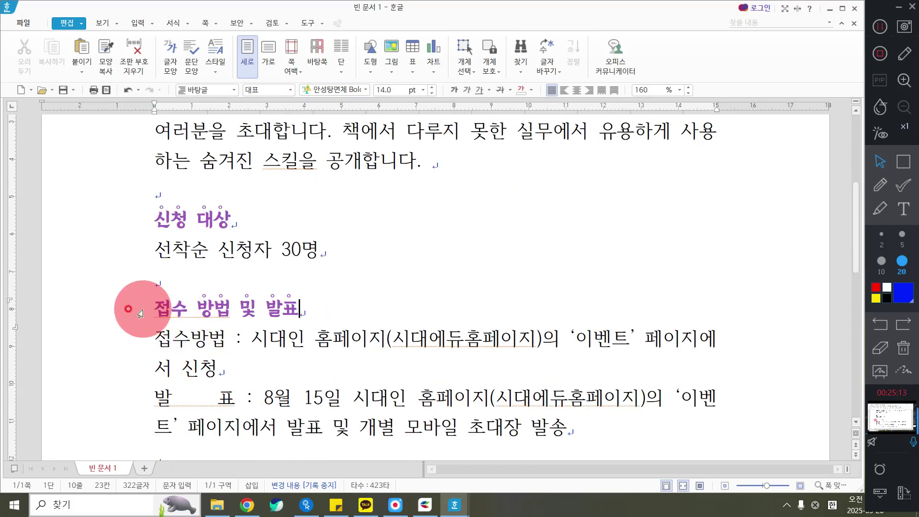
click(163, 314)
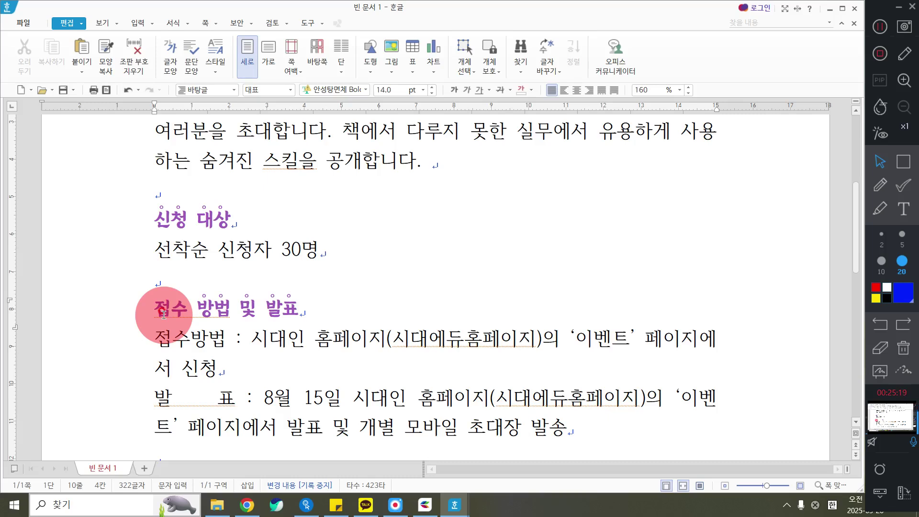
click(165, 302)
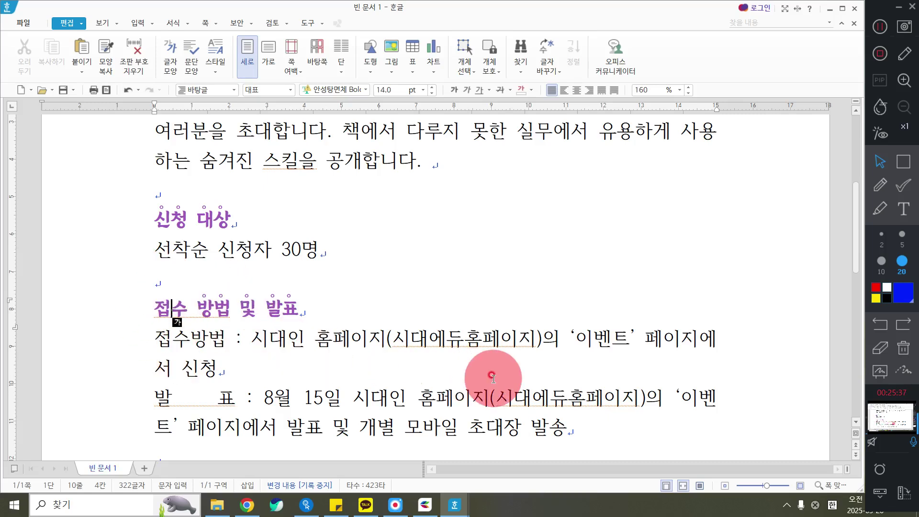
key(alt+c)
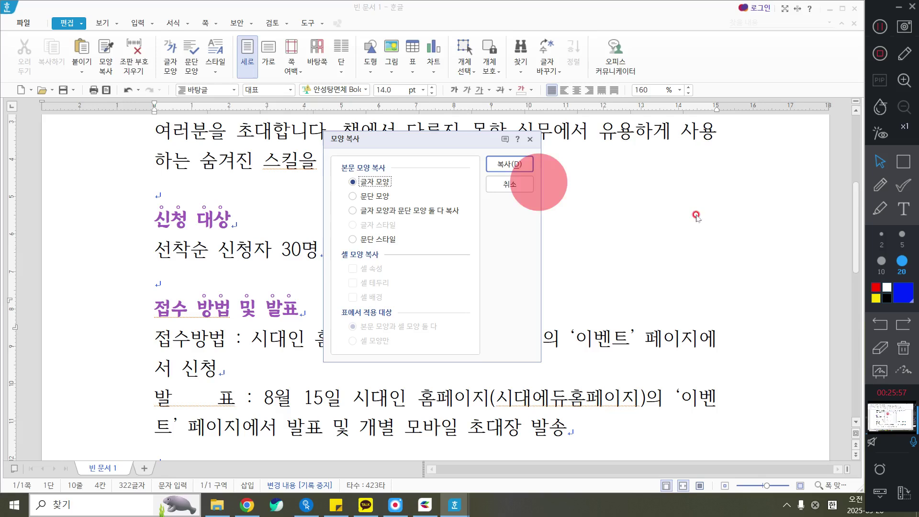
click(525, 163)
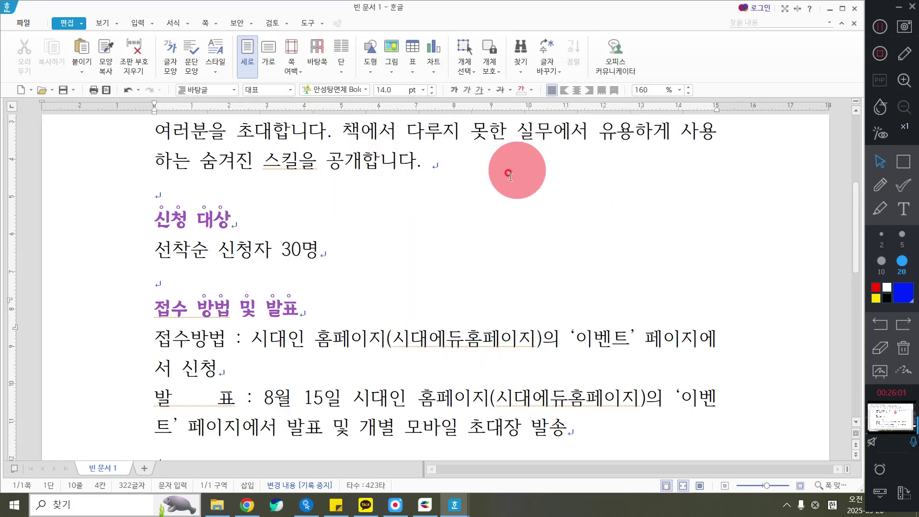
Apply the copied character format to the word 및 in the subheading 접수 방법 및 발표
double_click(241, 306)
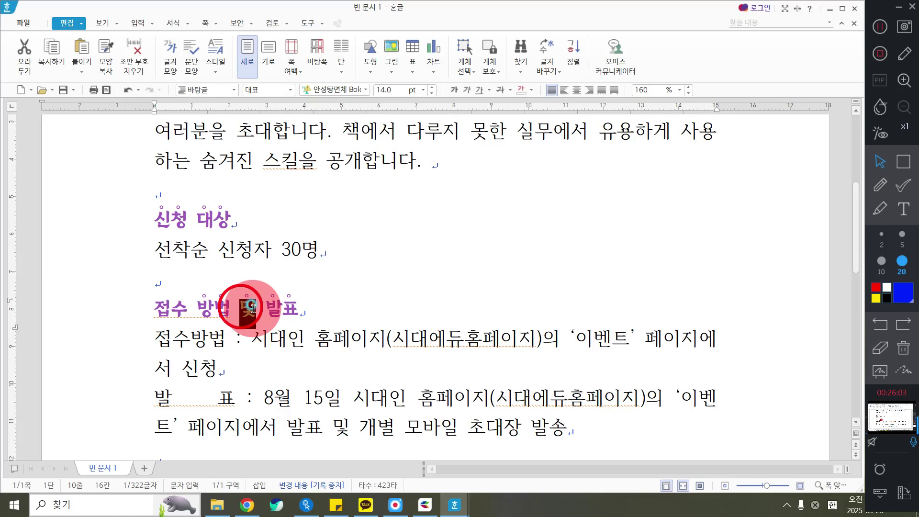
key(ctrl+F12)
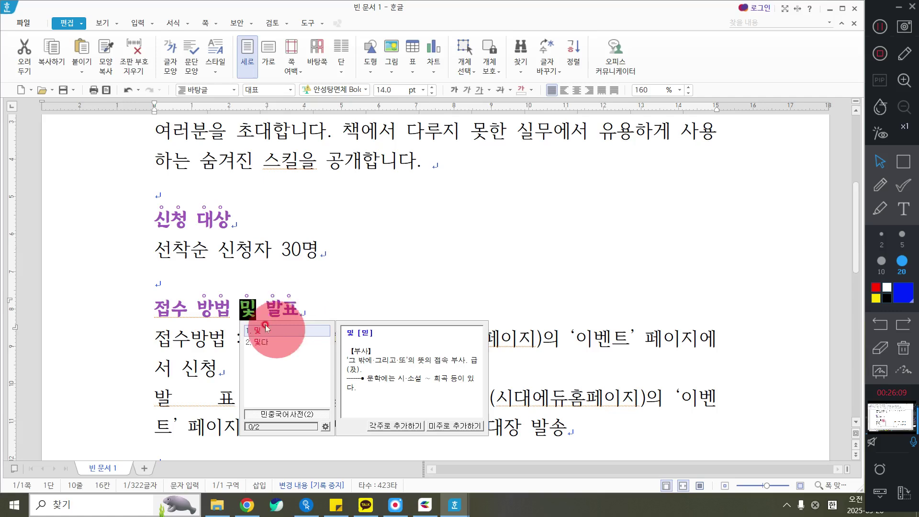
click(324, 333)
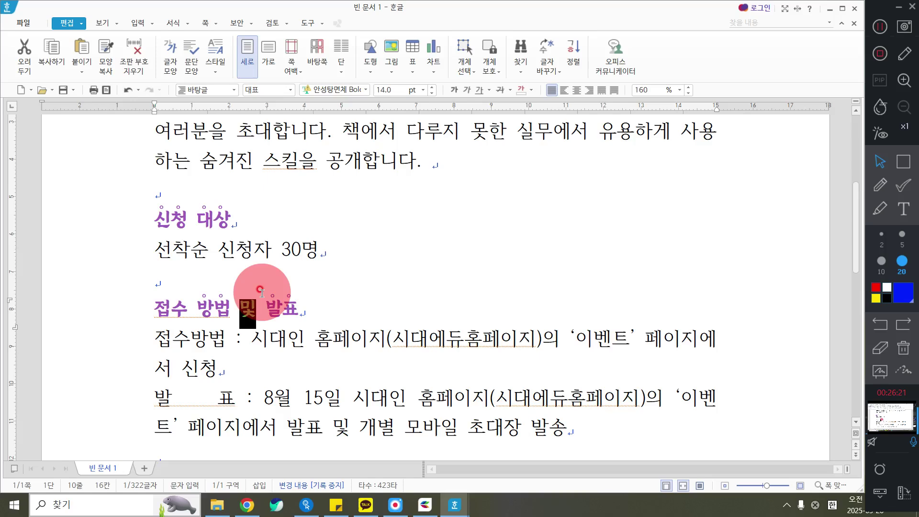
Apply the copied character format to the word 세미나 in the subheading 세미나 장소 및 일시
scroll(254, 292, down, 5)
scroll(260, 288, down, 1)
scroll(199, 263, up, 1)
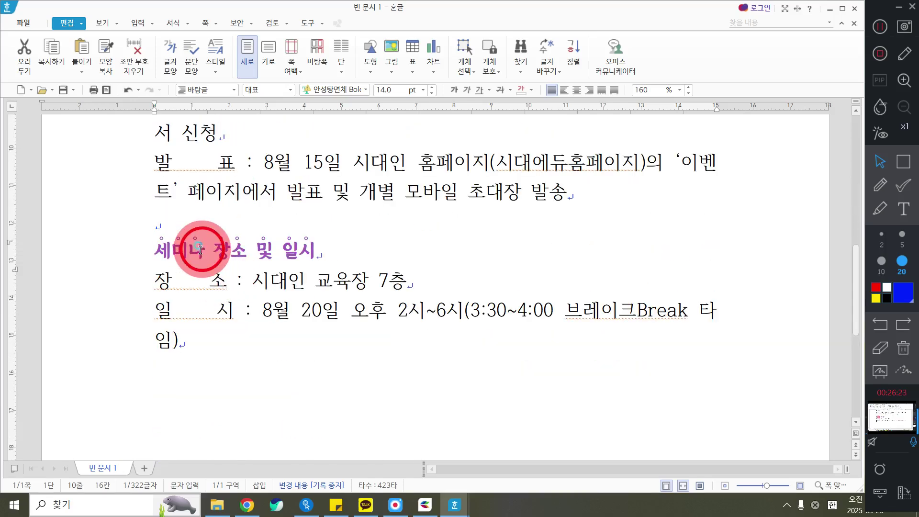
drag(203, 249, 157, 252)
key(F12)
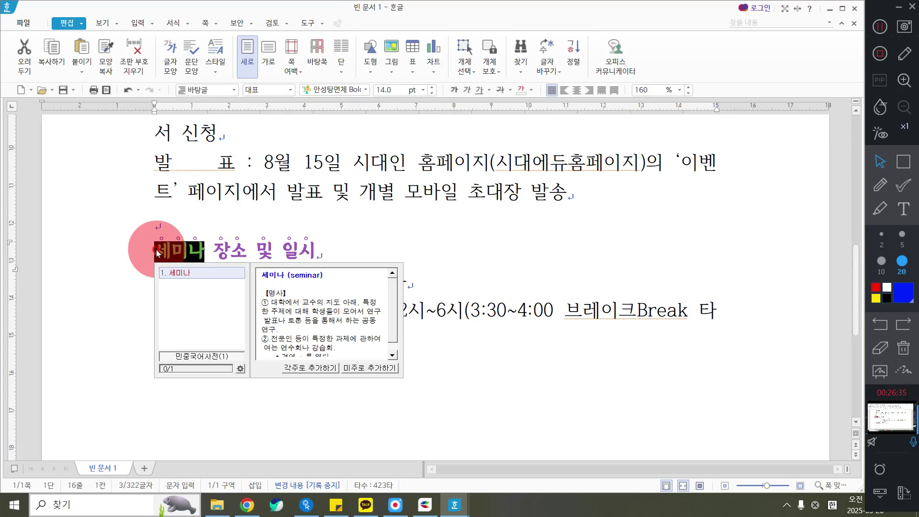
key(Escape)
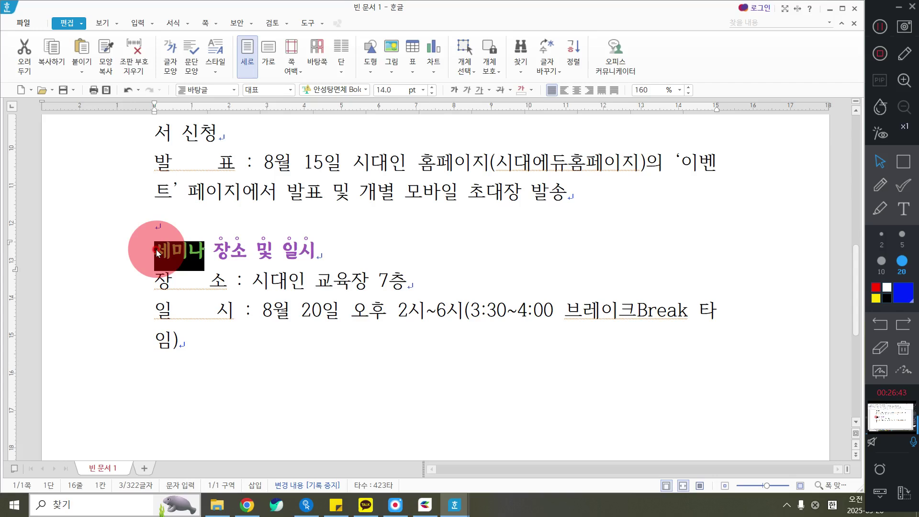
Apply the copied character format to the word 및 in the subheading 세미나 장소 및 일시 and deselect it
double_click(265, 249)
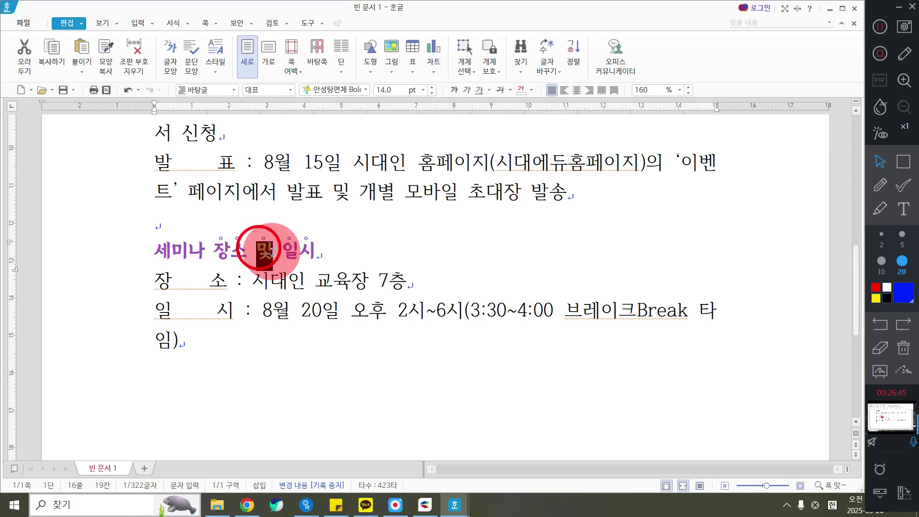
key(F12)
click(388, 283)
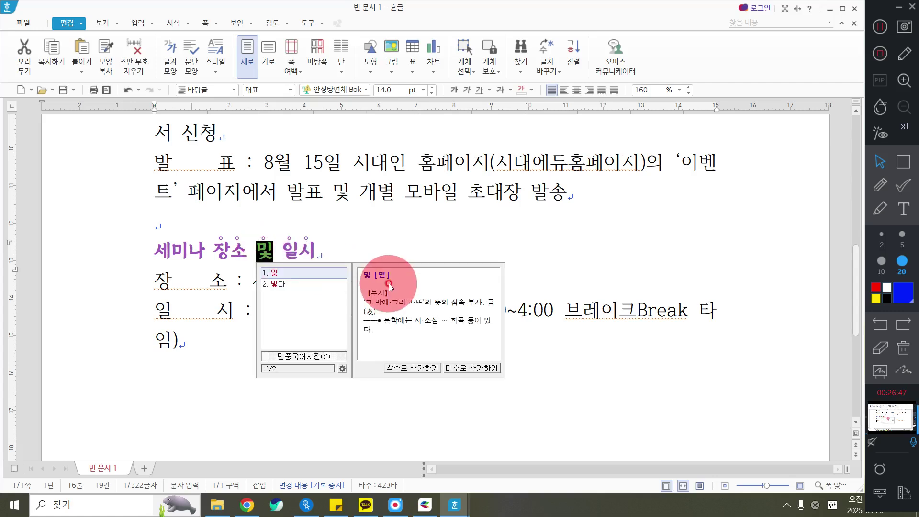
click(388, 283)
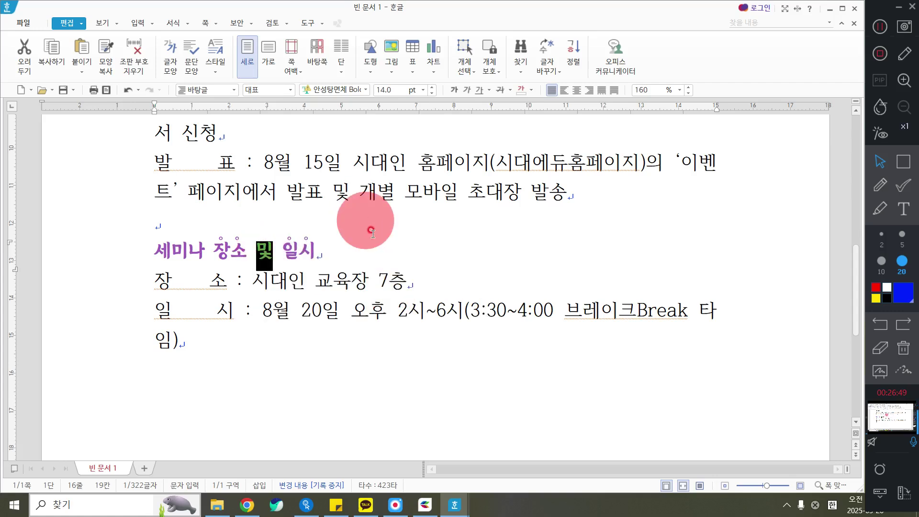
click(379, 239)
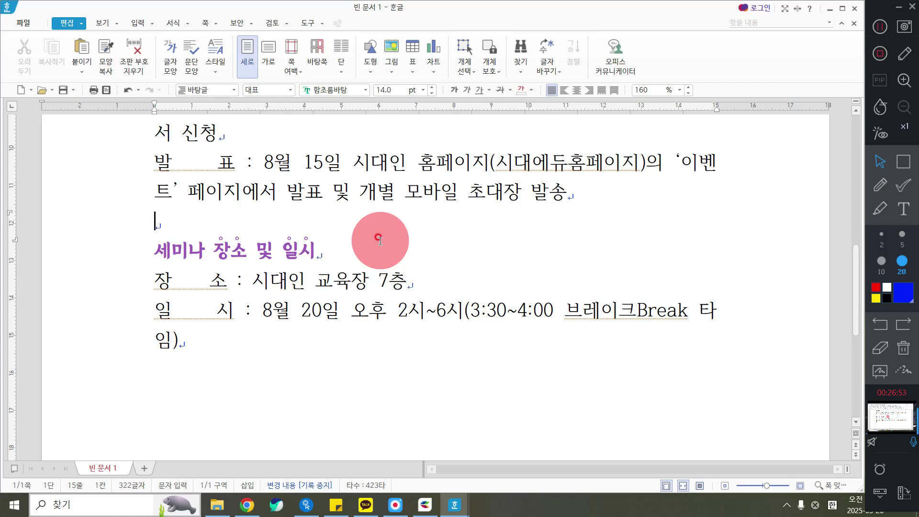
key(Hangul)
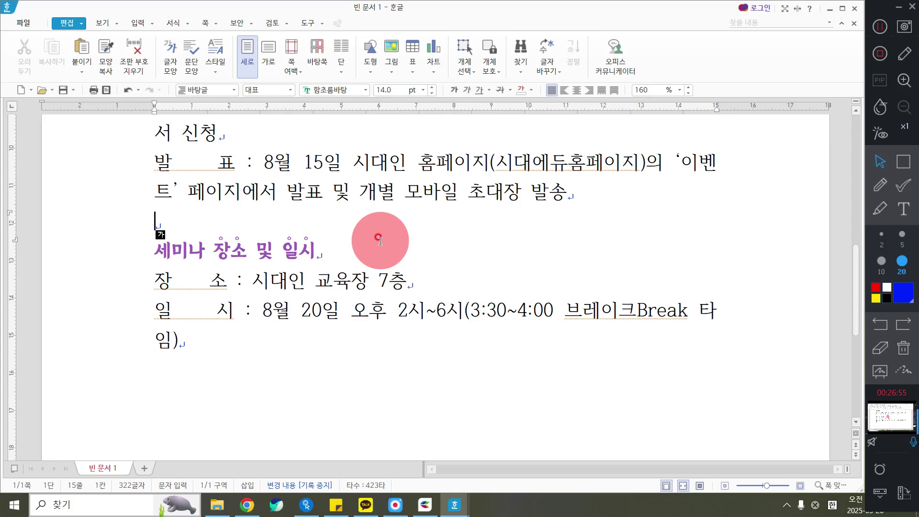